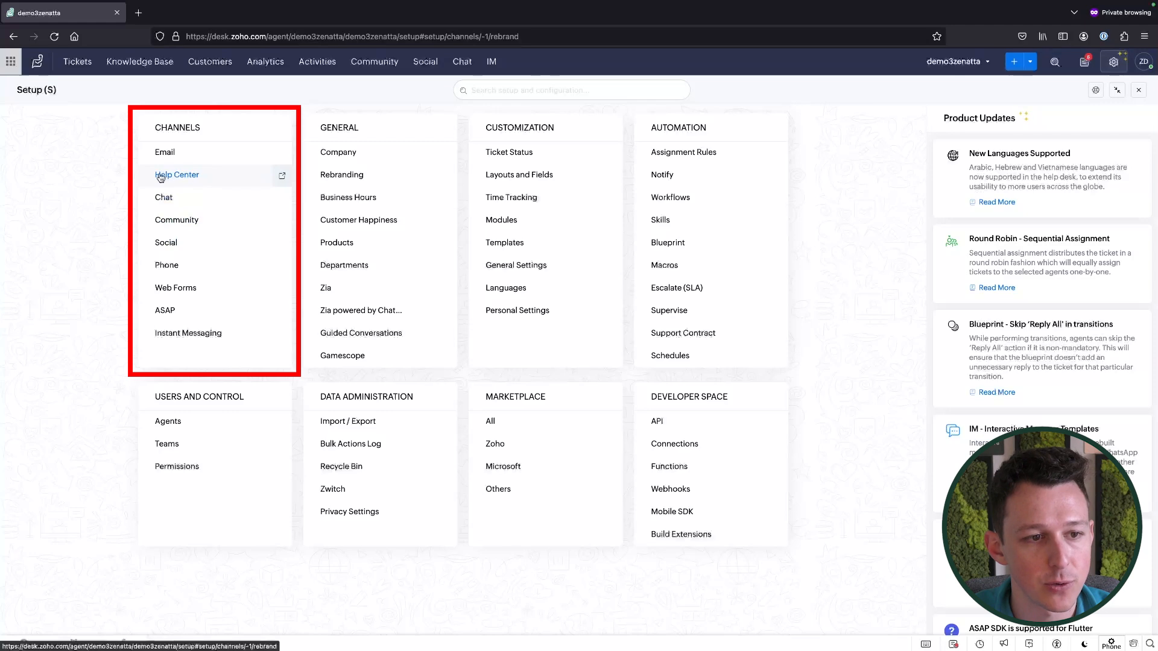
Rename the help center to "Zenatta Demo Help Center" in the Help Center rebranding settings and save the name
click(180, 175)
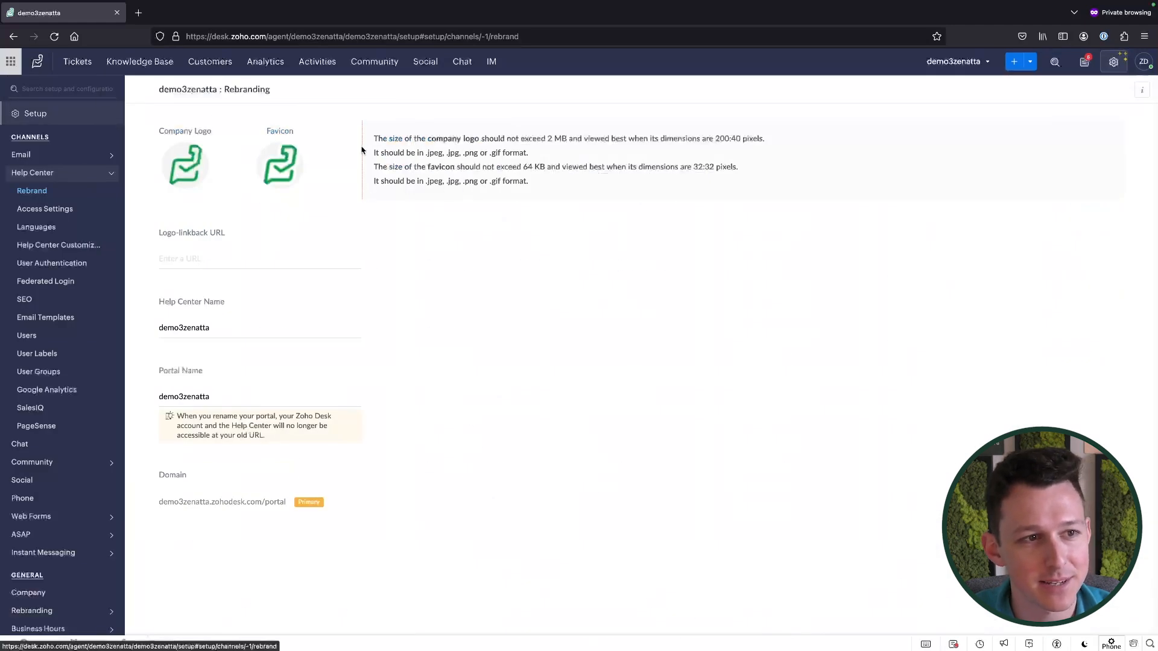
click(138, 63)
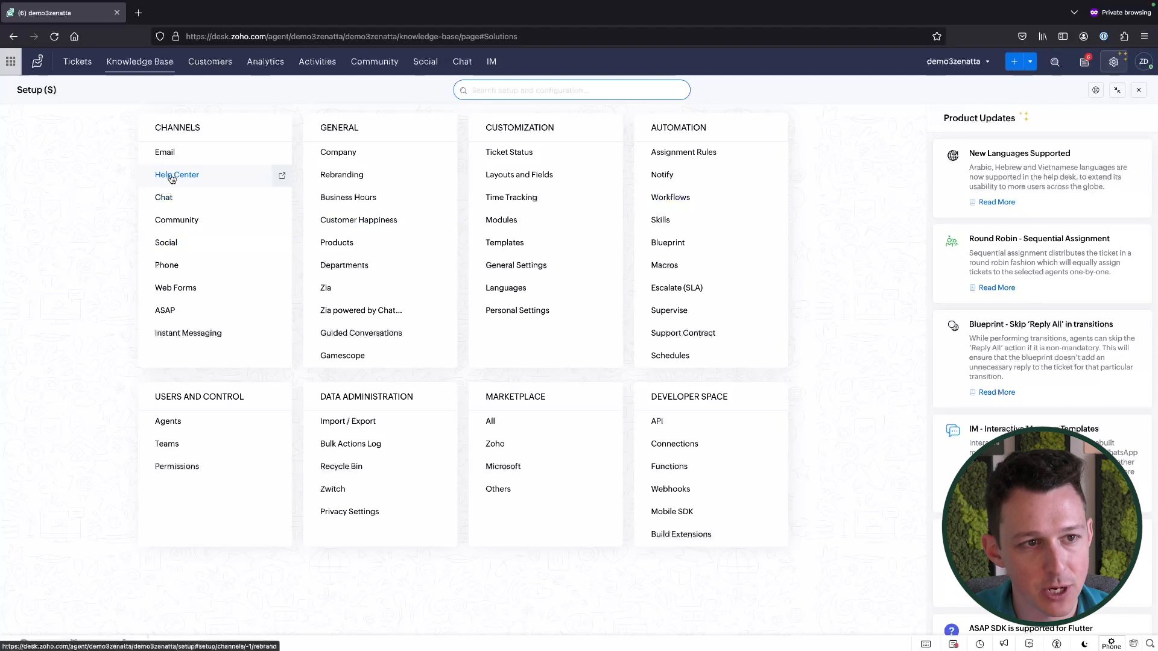
click(174, 176)
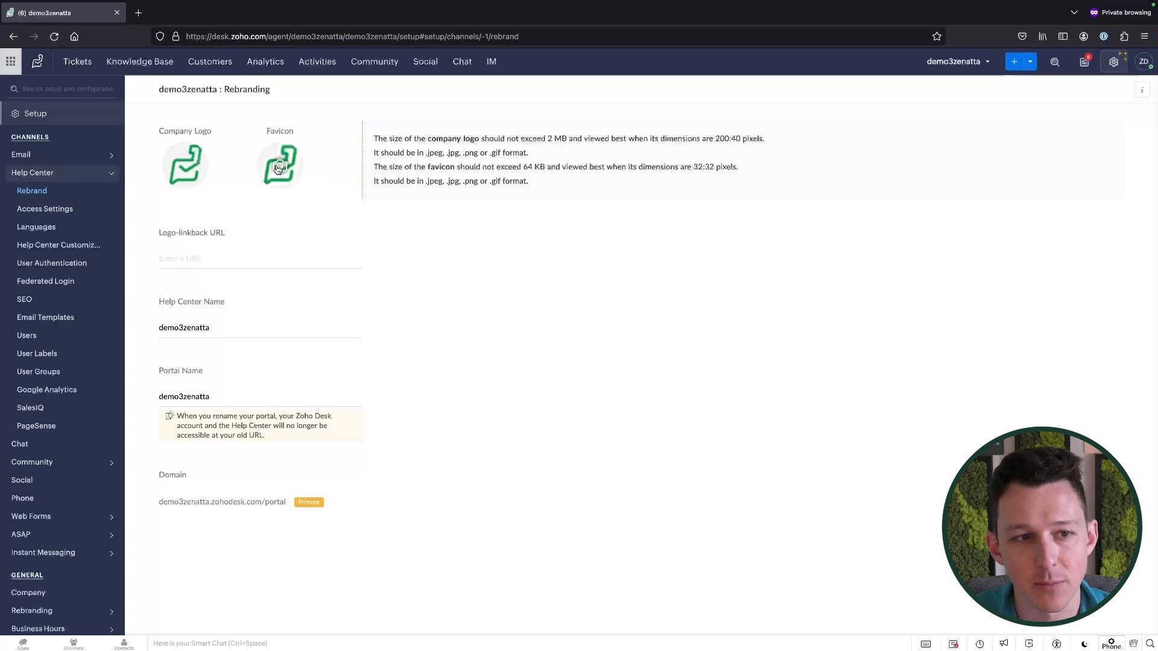
click(231, 328)
click(231, 329)
text(Zenatta De)
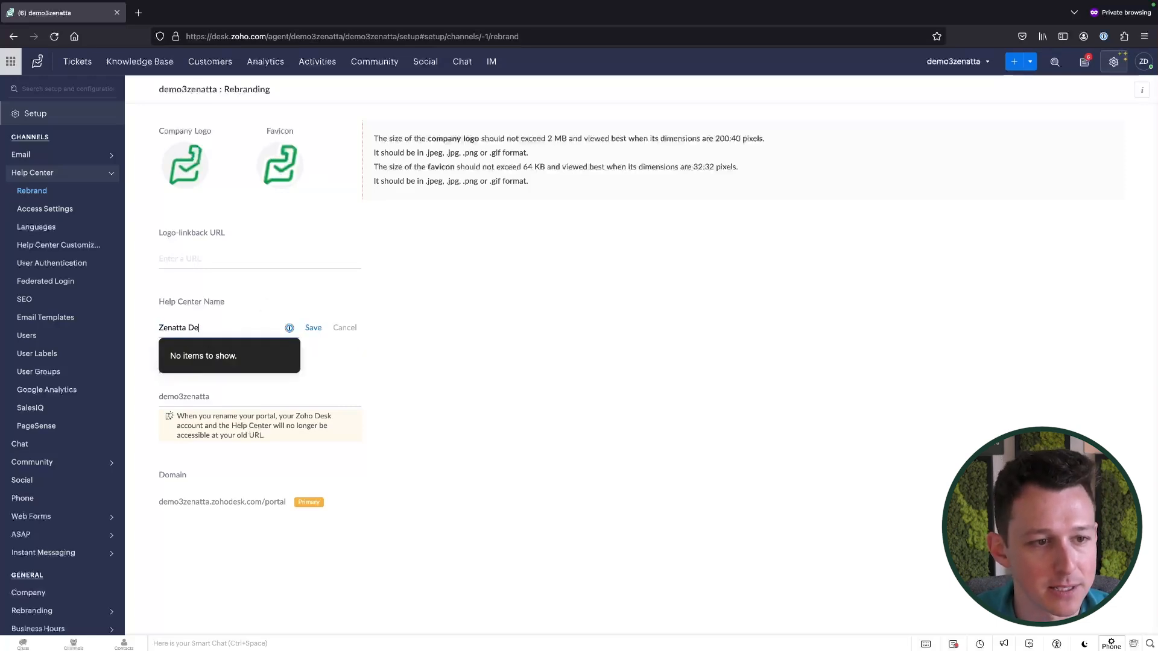
text(mo GHel)
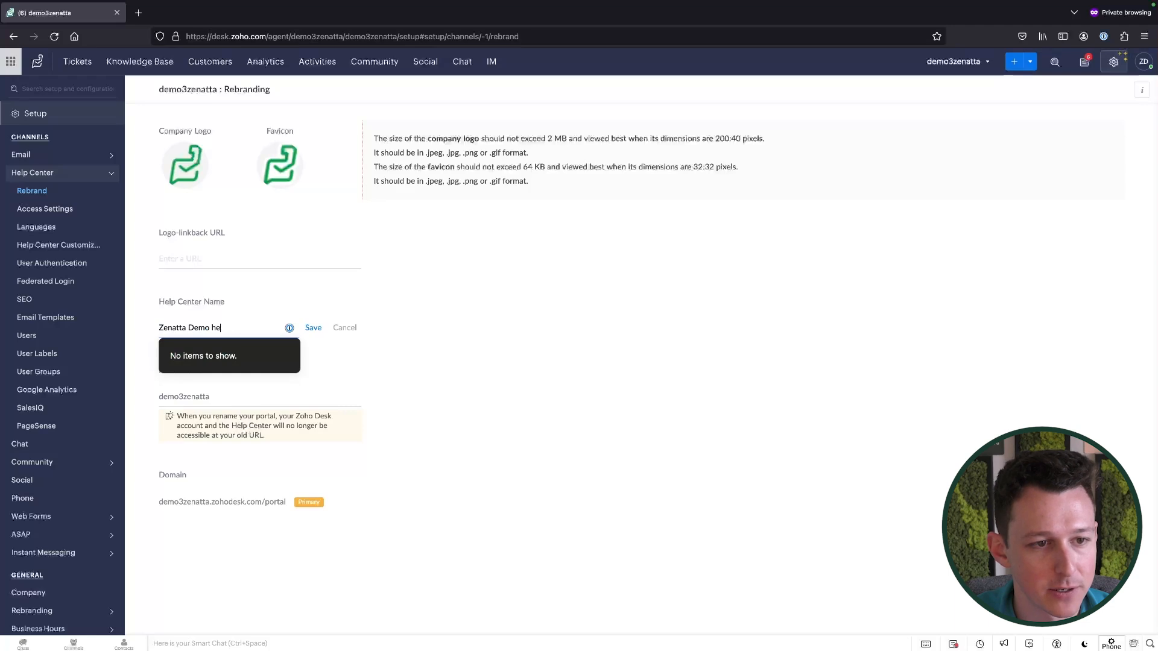
text(p Center)
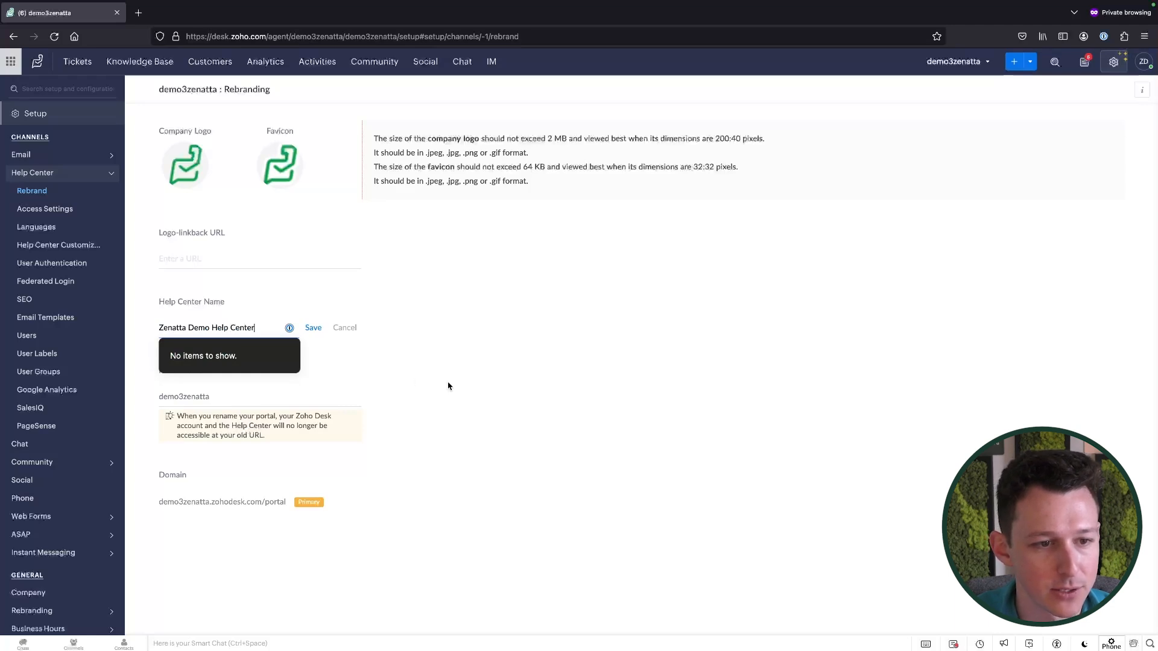
click(314, 329)
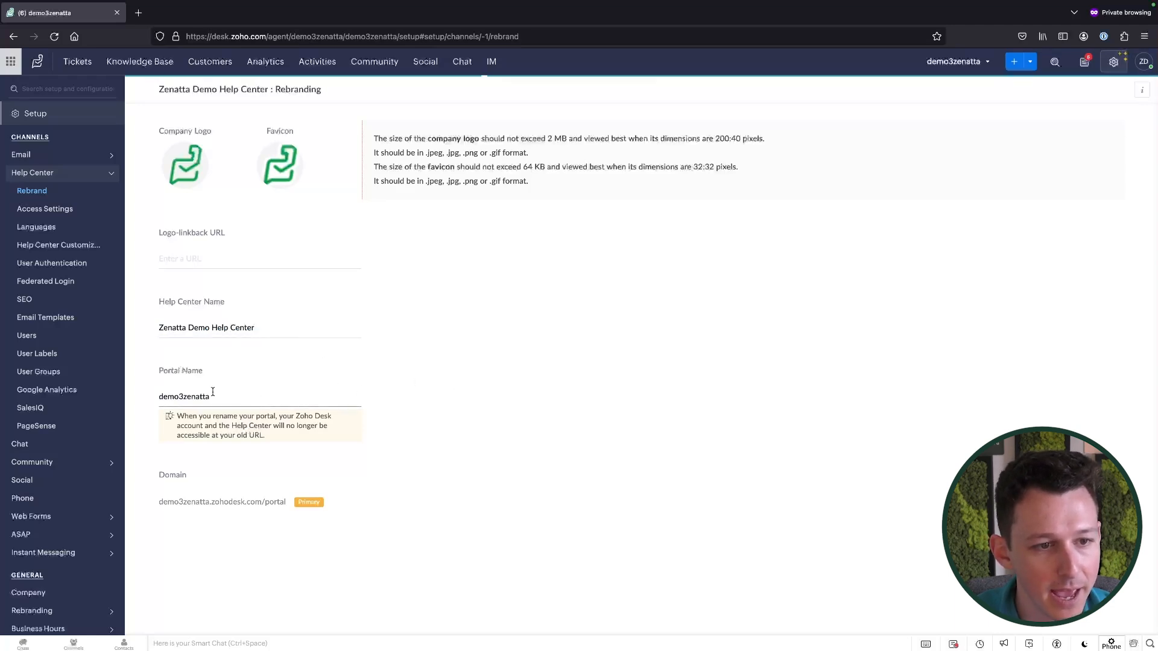
Review the help center's portal name and domain in the rebranding settings, leaving the portal name as it is
click(301, 398)
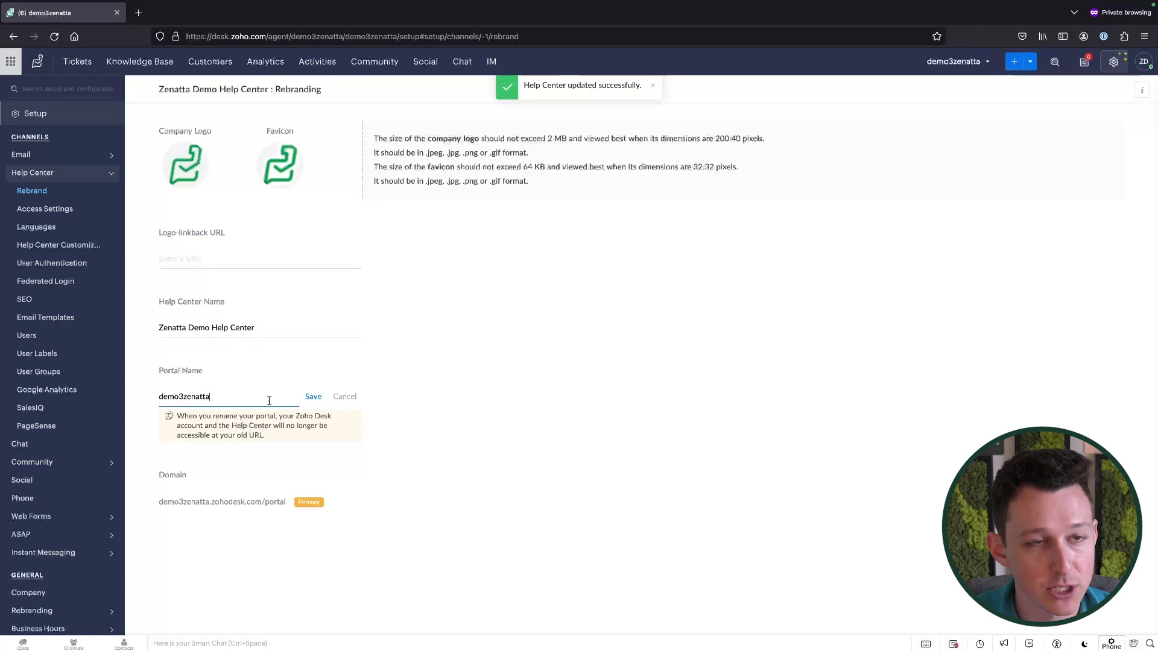
drag(266, 401, 150, 401)
click(234, 397)
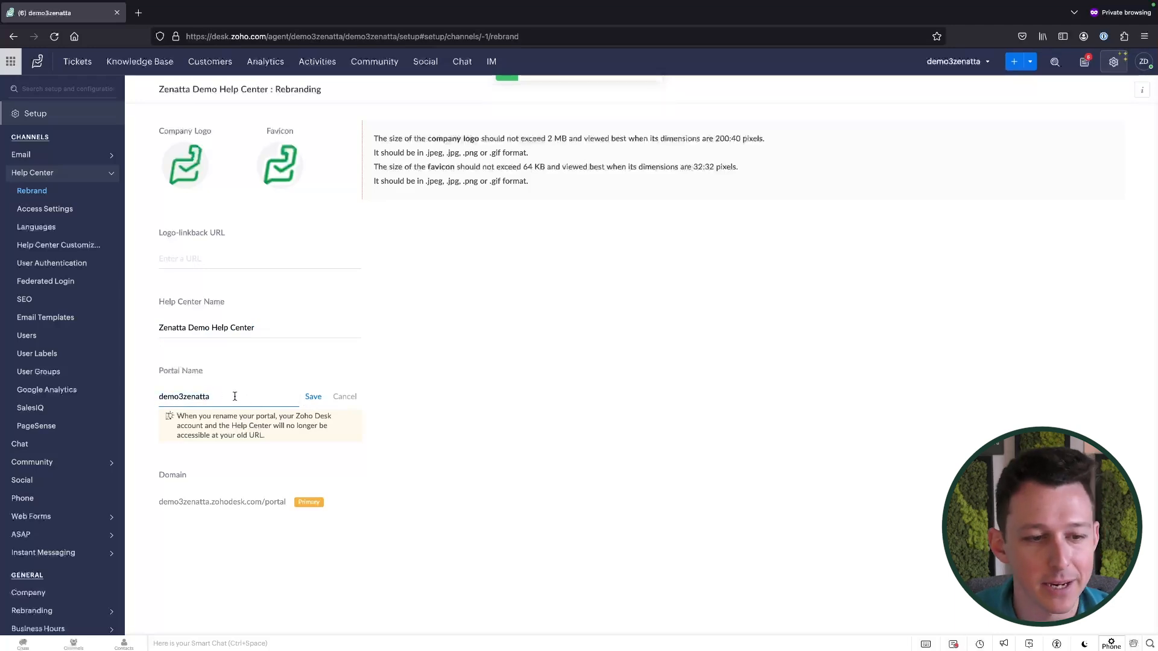
double_click(274, 401)
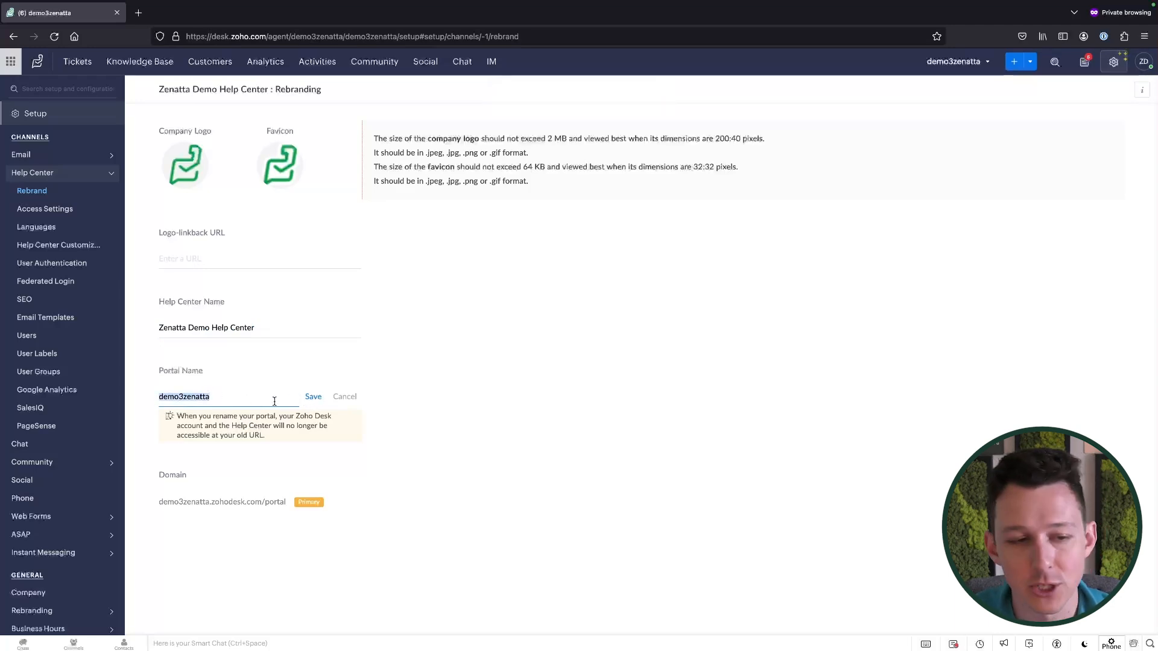
click(314, 396)
drag(154, 474, 357, 530)
click(361, 530)
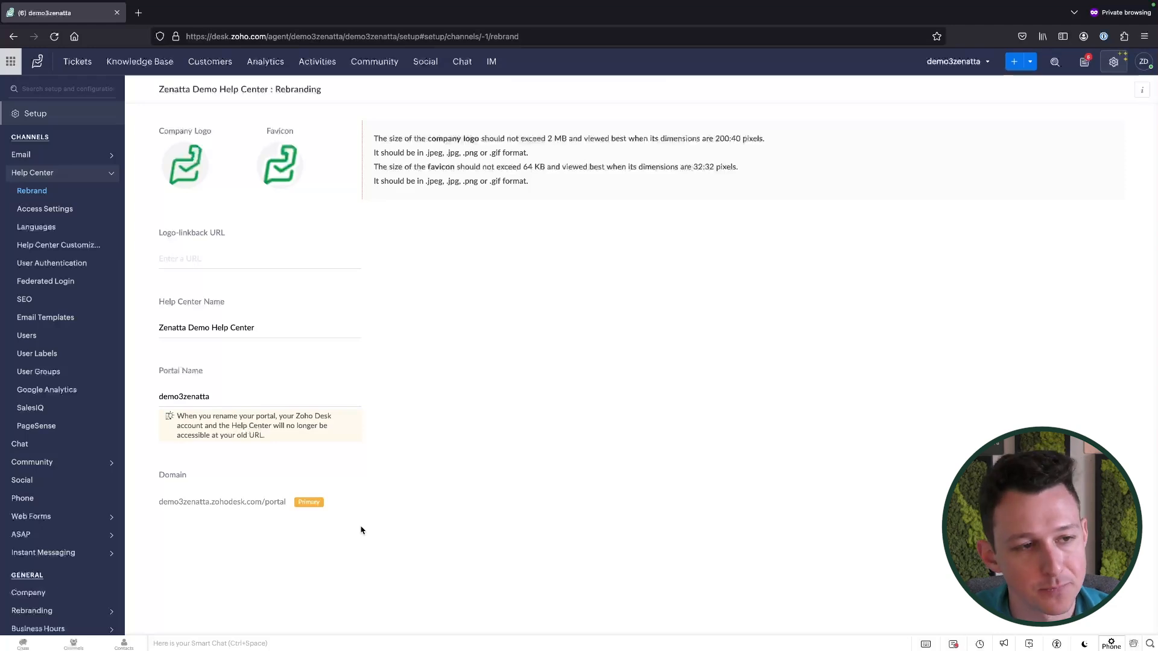
In the Help Center access settings, allow customers to view tickets of other users in their account
click(54, 209)
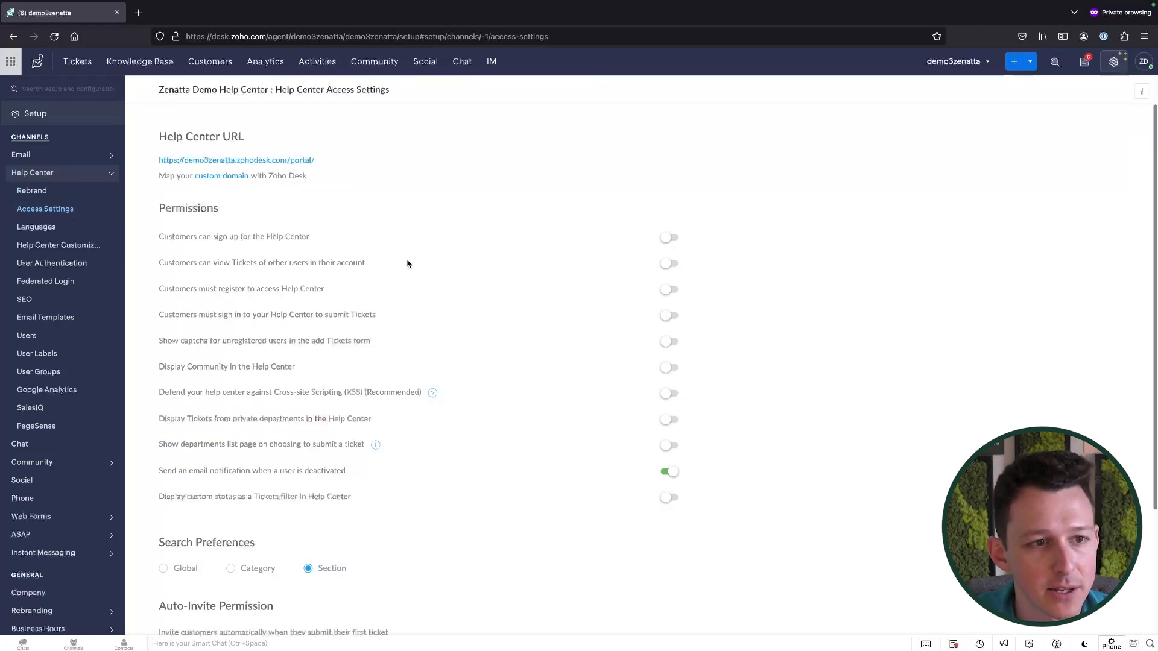
scroll(407, 264, down, 1)
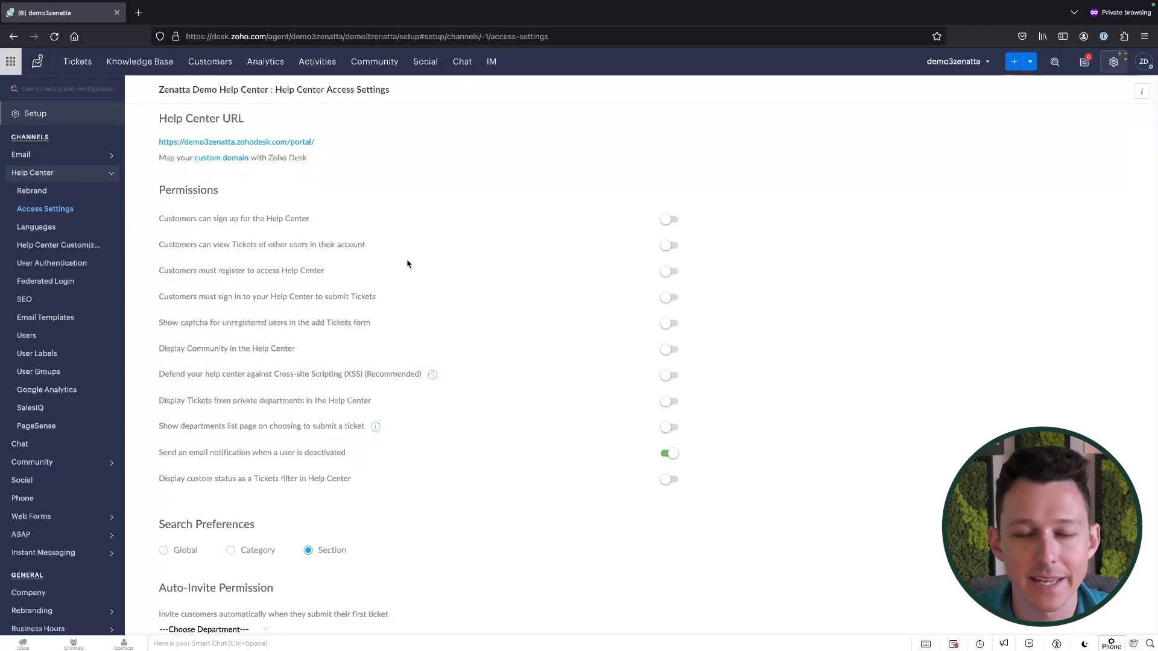
scroll(395, 225, down, 1)
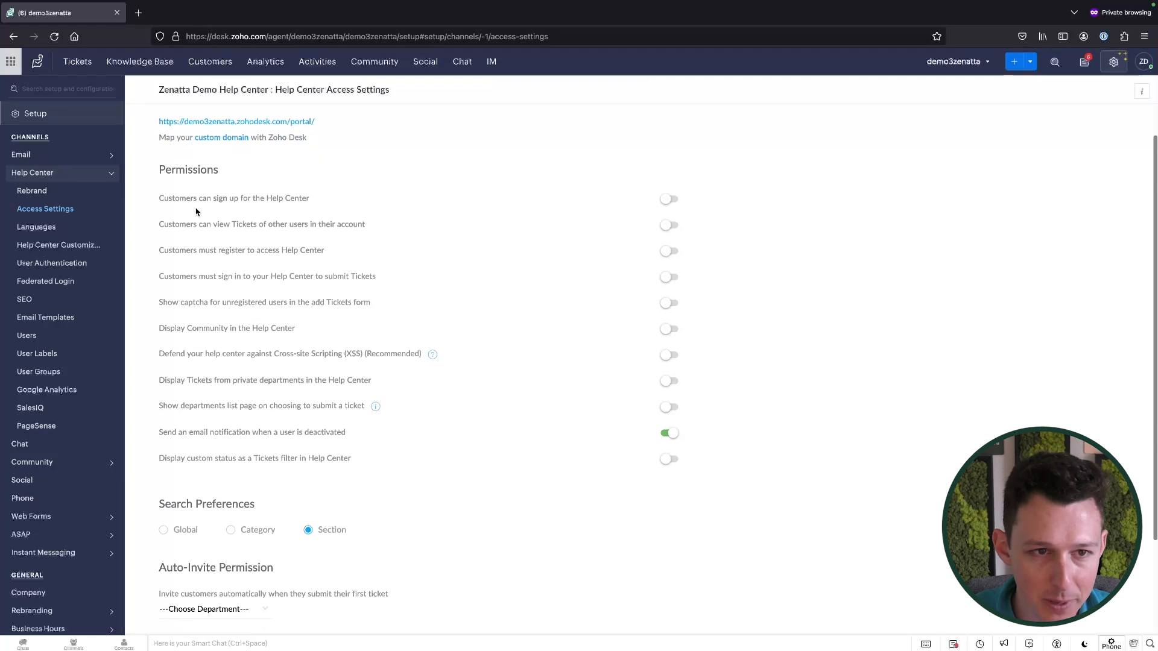
drag(158, 199, 377, 203)
click(377, 204)
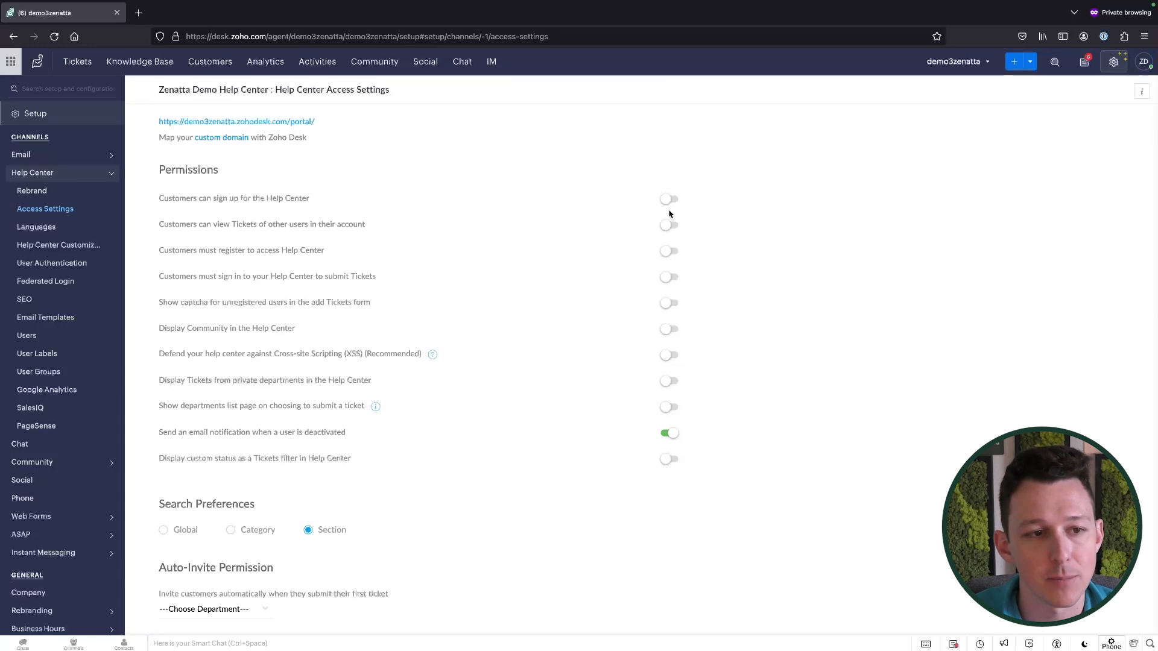
drag(158, 225, 697, 224)
click(330, 222)
drag(234, 226, 404, 227)
click(405, 227)
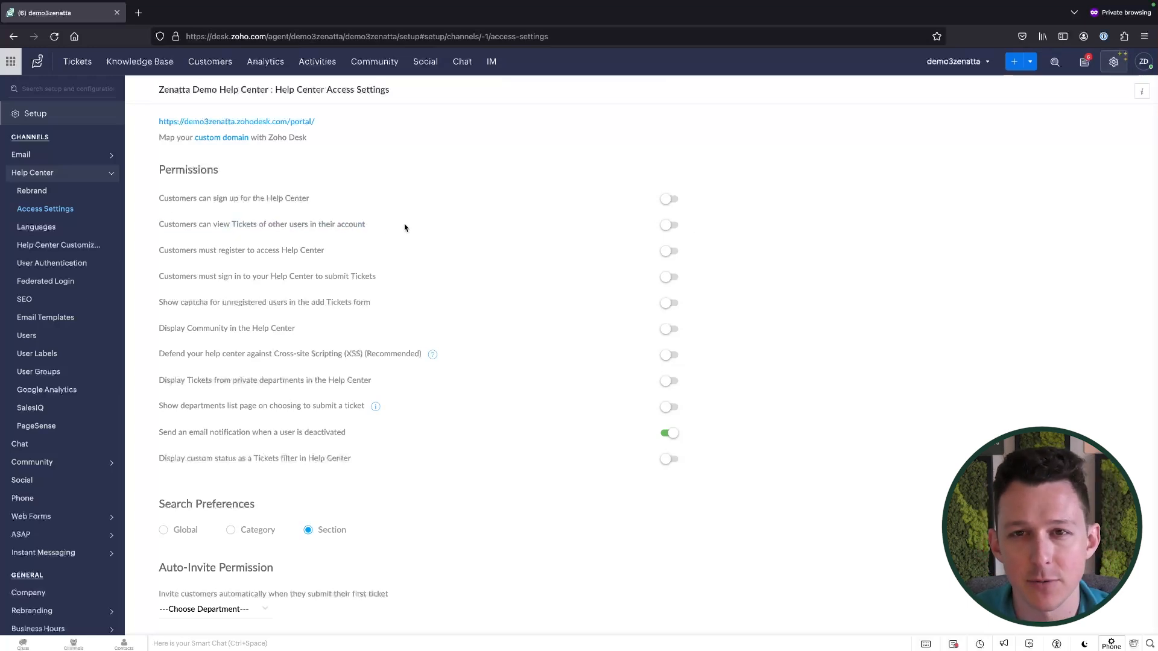
click(670, 227)
click(492, 327)
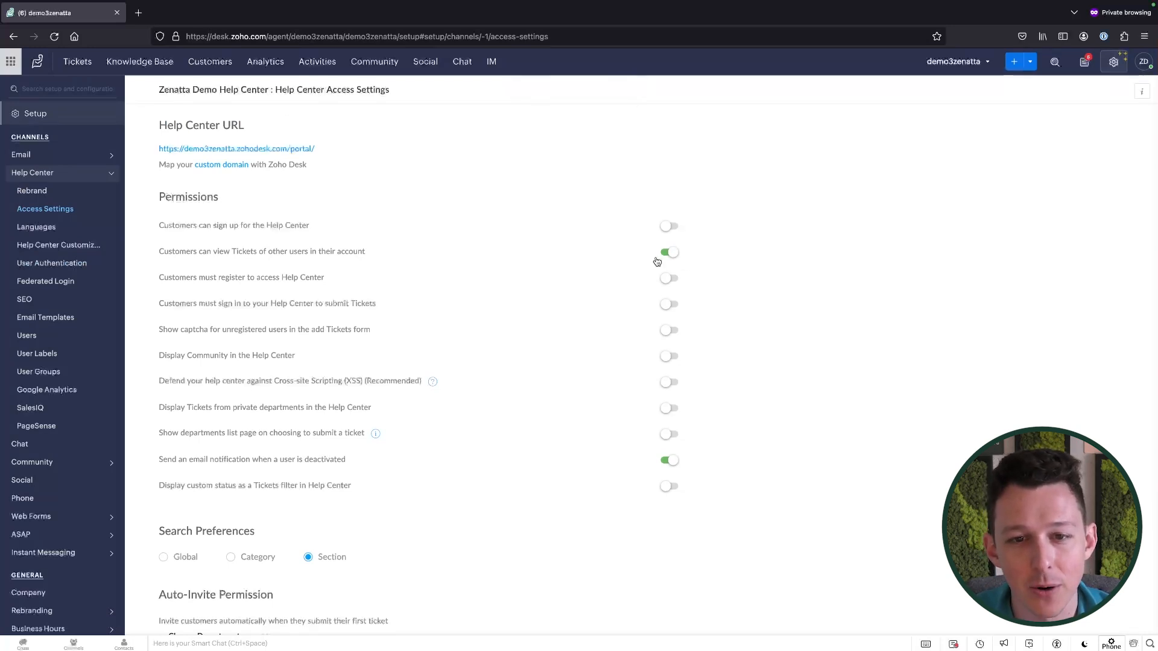
Examine the remaining Help Center permissions, including the registration, ticket sign-in, captcha, community and department display options
scroll(314, 296, down, 1)
drag(173, 258, 274, 258)
drag(343, 263, 167, 259)
click(167, 259)
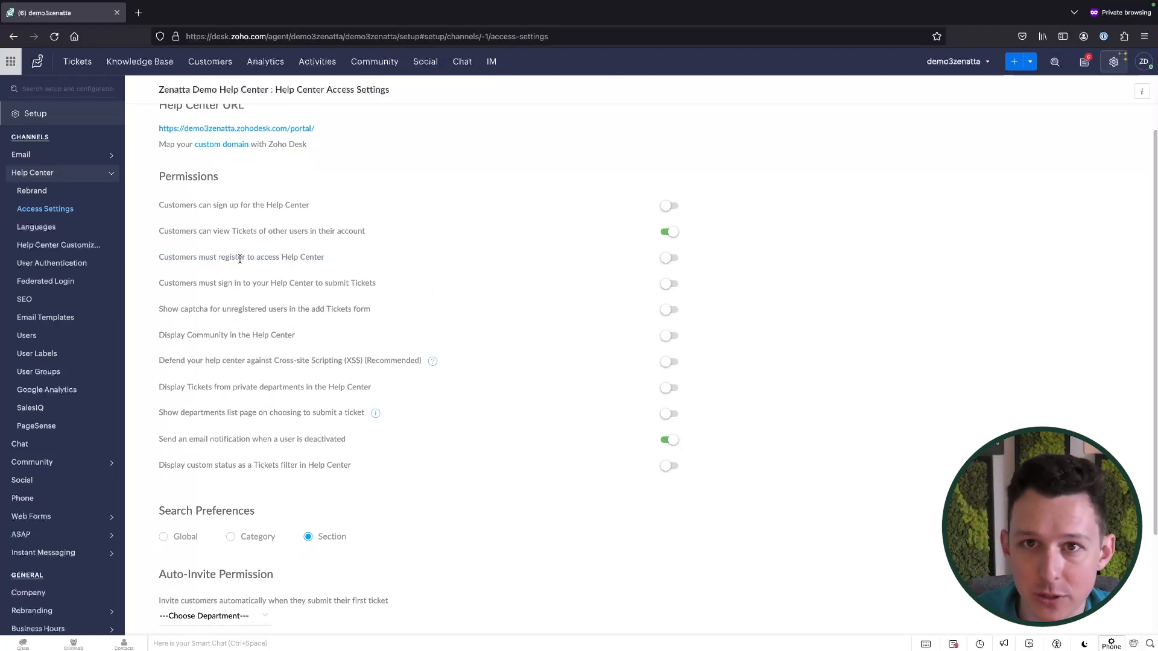
drag(193, 253, 308, 258)
click(307, 258)
scroll(307, 258, down, 1)
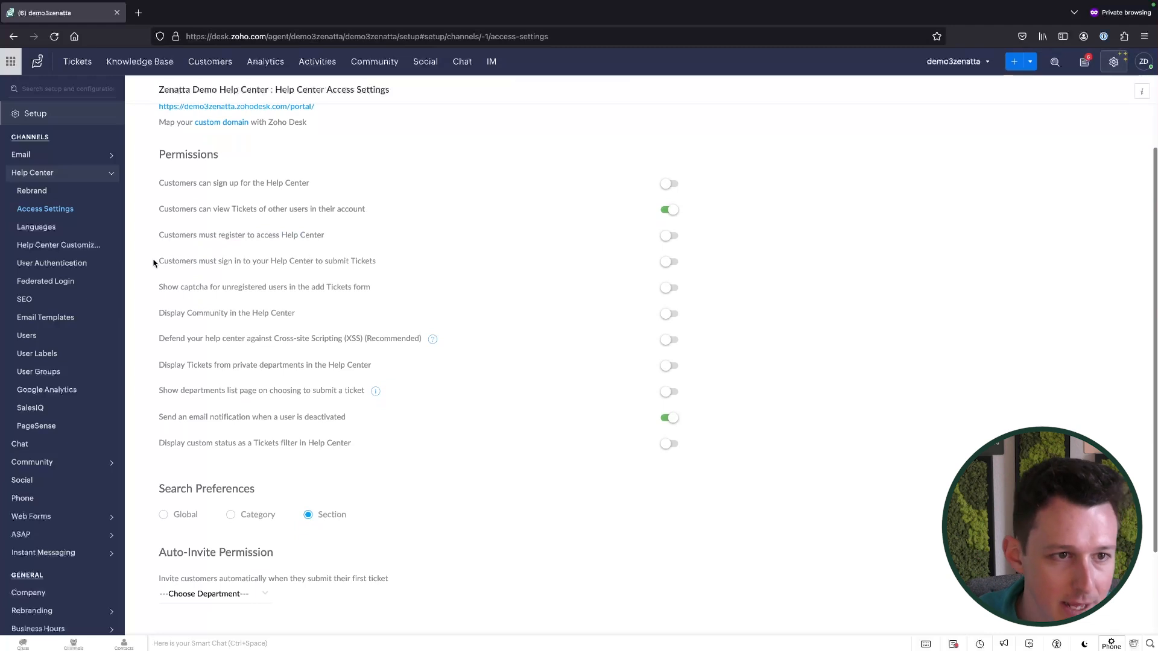
drag(155, 262, 378, 263)
click(378, 263)
scroll(296, 236, down, 1)
scroll(297, 240, down, 1)
scroll(227, 282, down, 1)
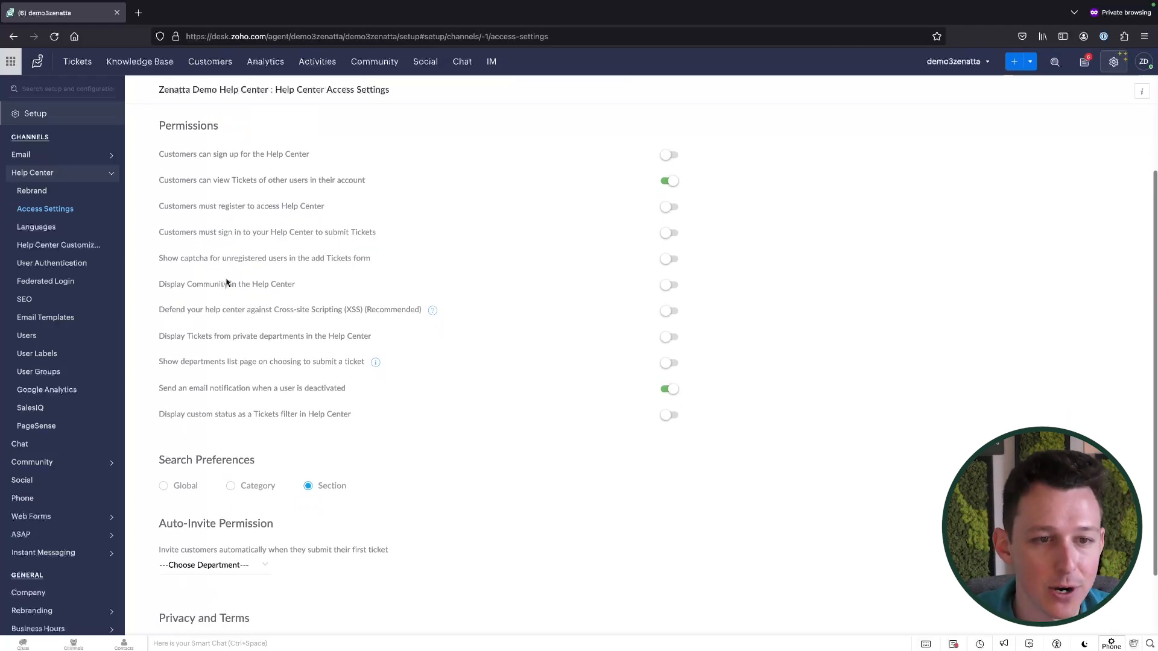
drag(234, 194, 233, 355)
click(234, 365)
scroll(234, 367, down, 1)
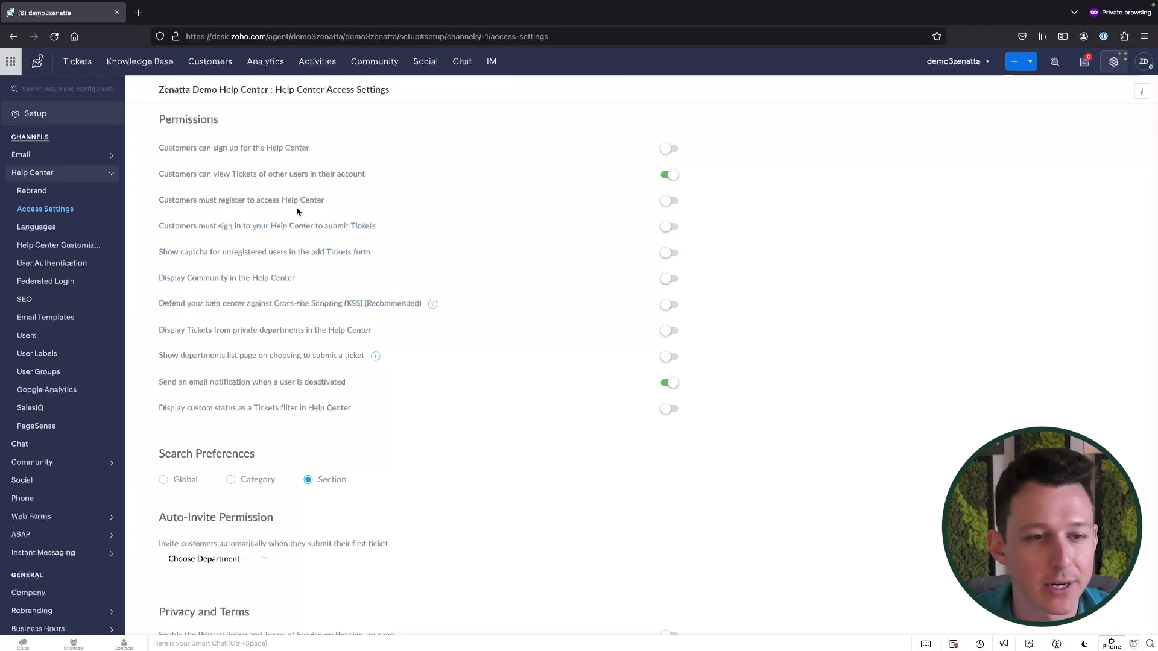
scroll(233, 264, down, 2)
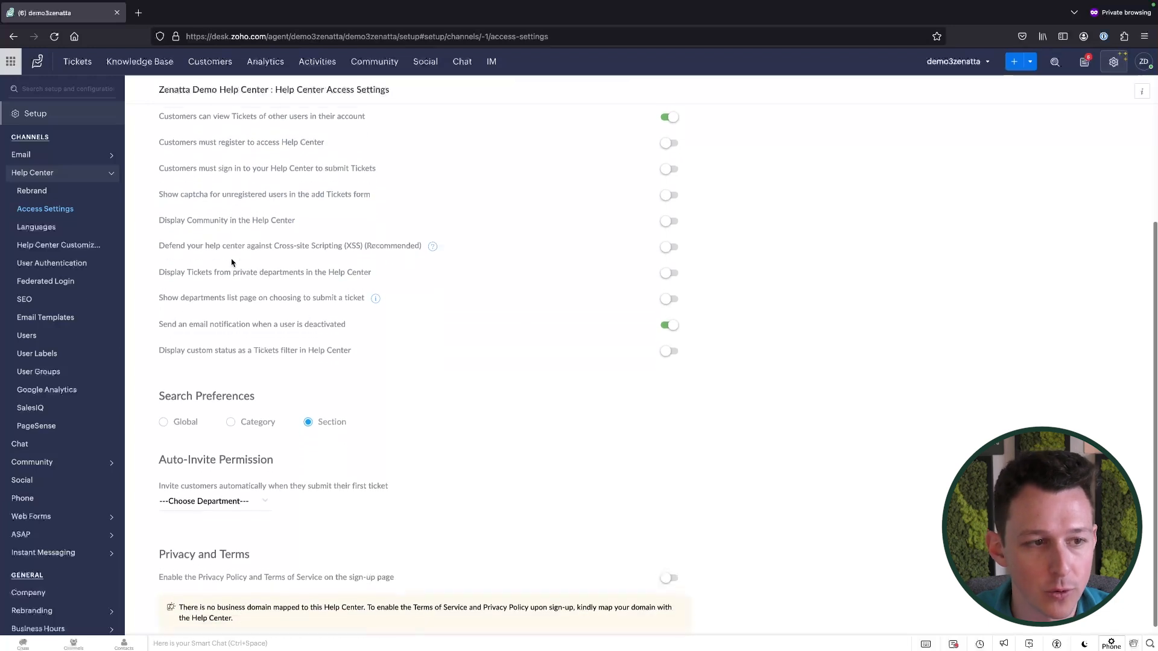
scroll(247, 181, up, 2)
scroll(253, 164, up, 1)
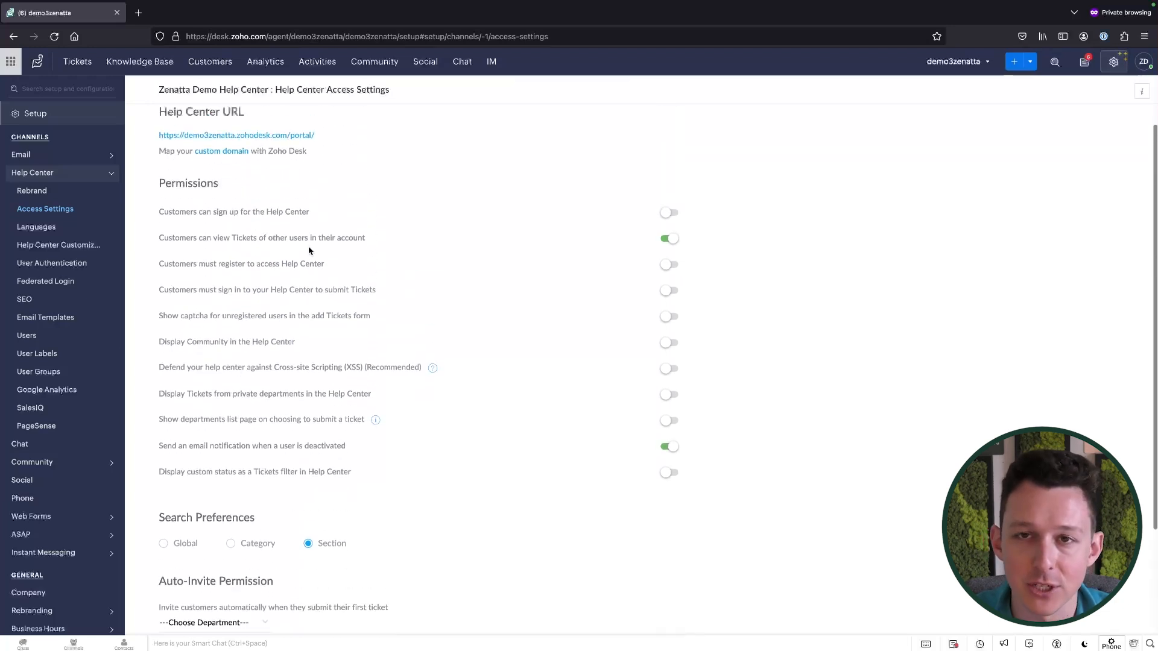
Set the Auto-Invite Permission to All Active Departments so customers are invited when they submit their first ticket
scroll(309, 250, down, 4)
scroll(309, 250, up, 1)
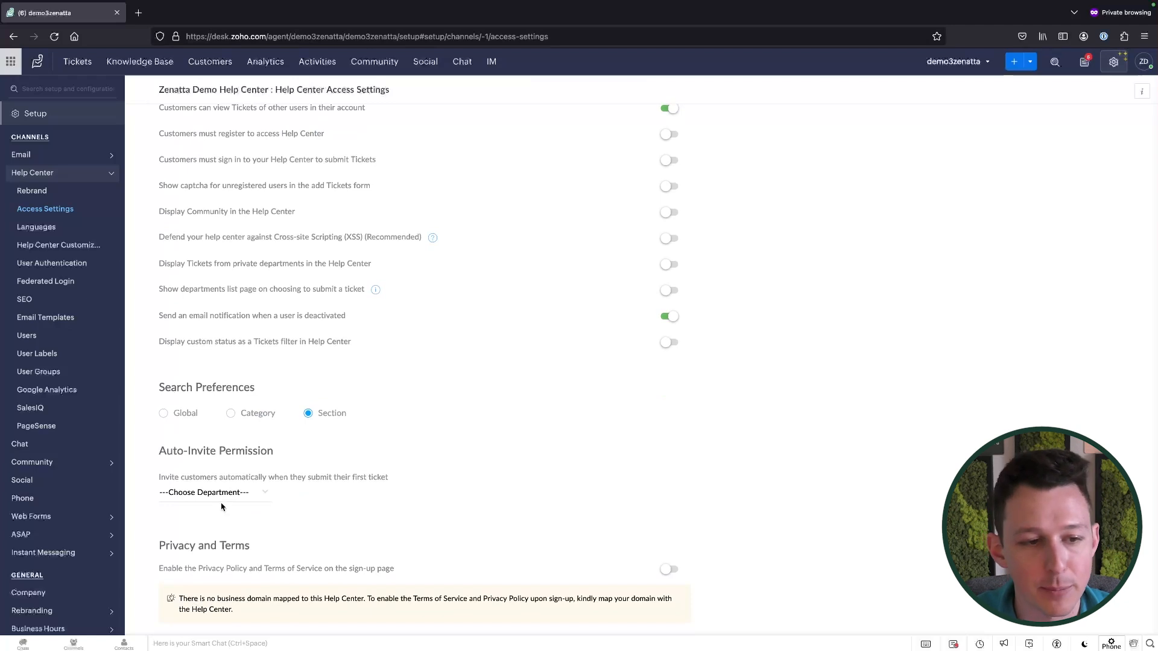
drag(171, 462, 294, 460)
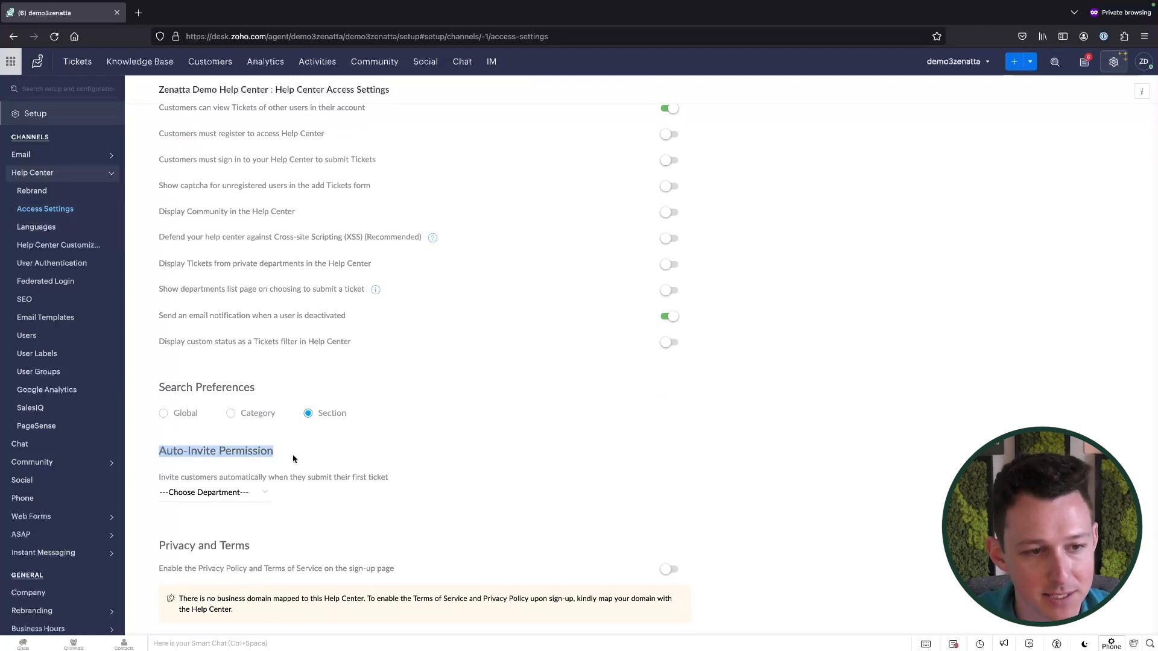
click(293, 459)
click(252, 491)
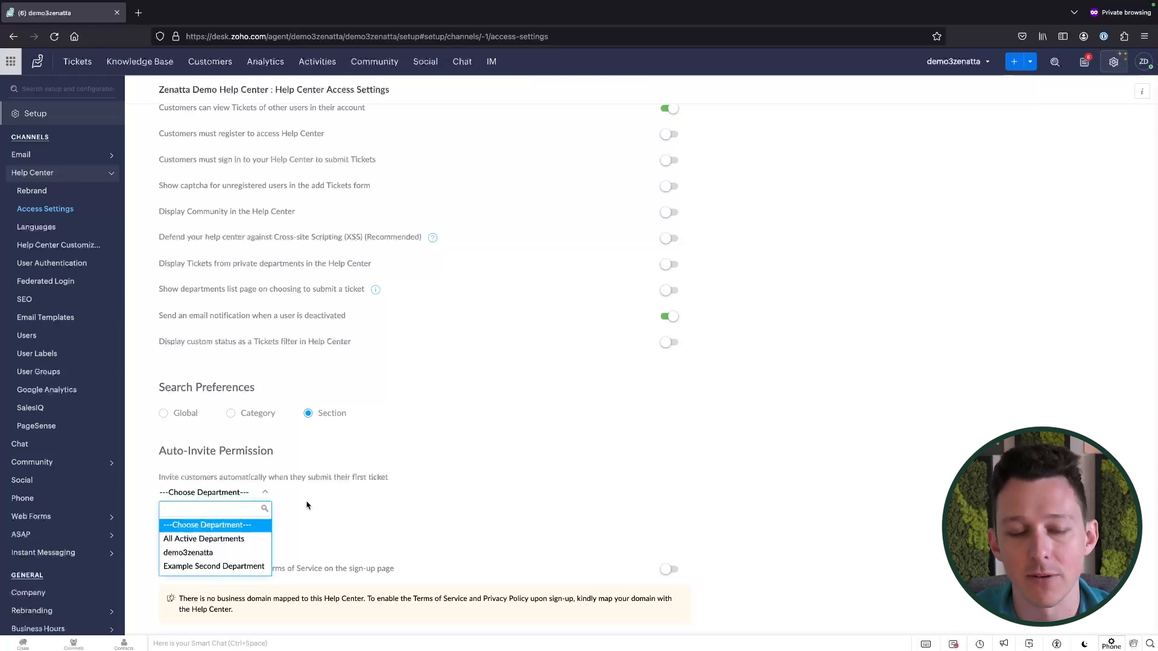
click(246, 538)
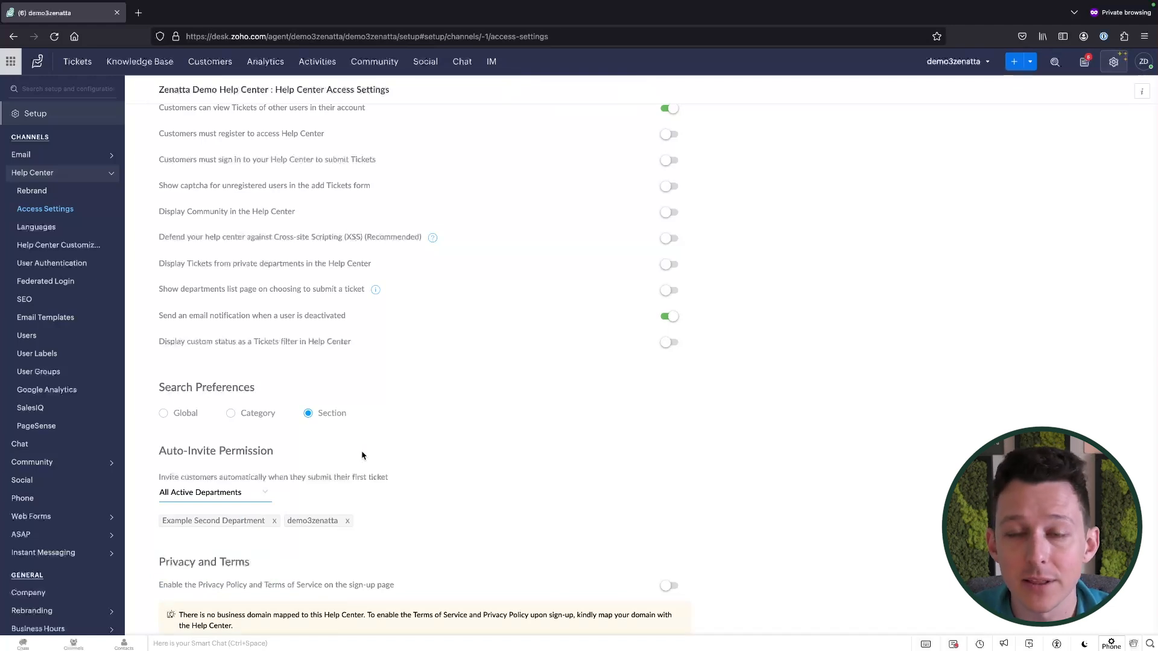
Check the help center's default language choices and try the MultiLingual option, leaving it switched off
scroll(362, 456, down, 1)
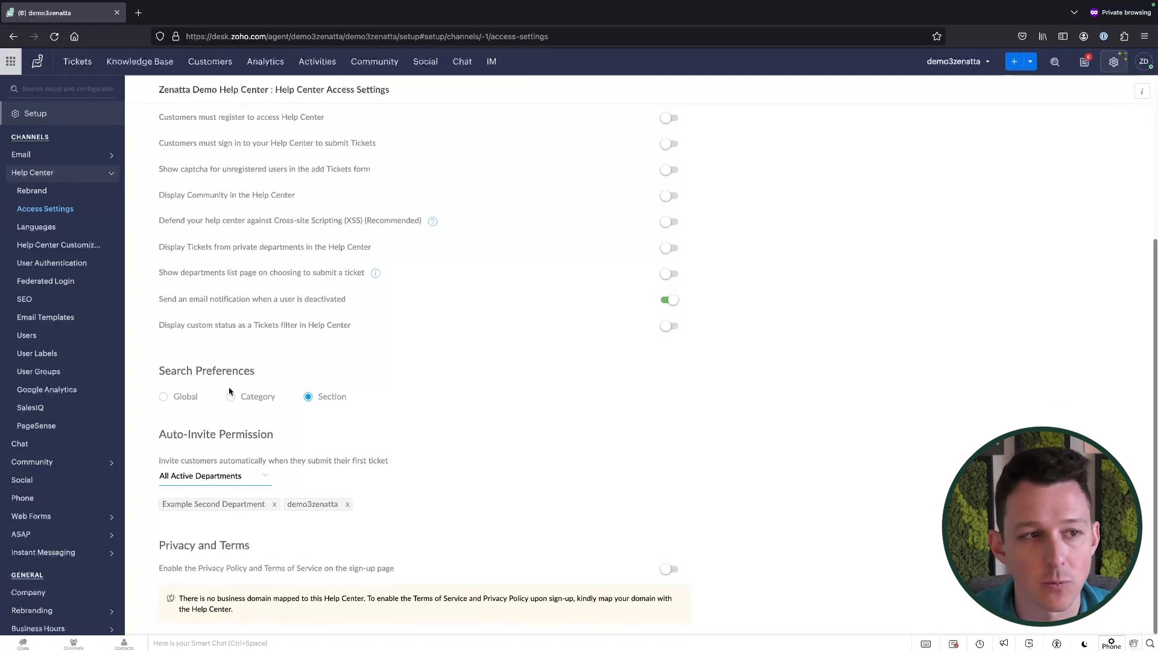
scroll(241, 302, up, 3)
click(70, 229)
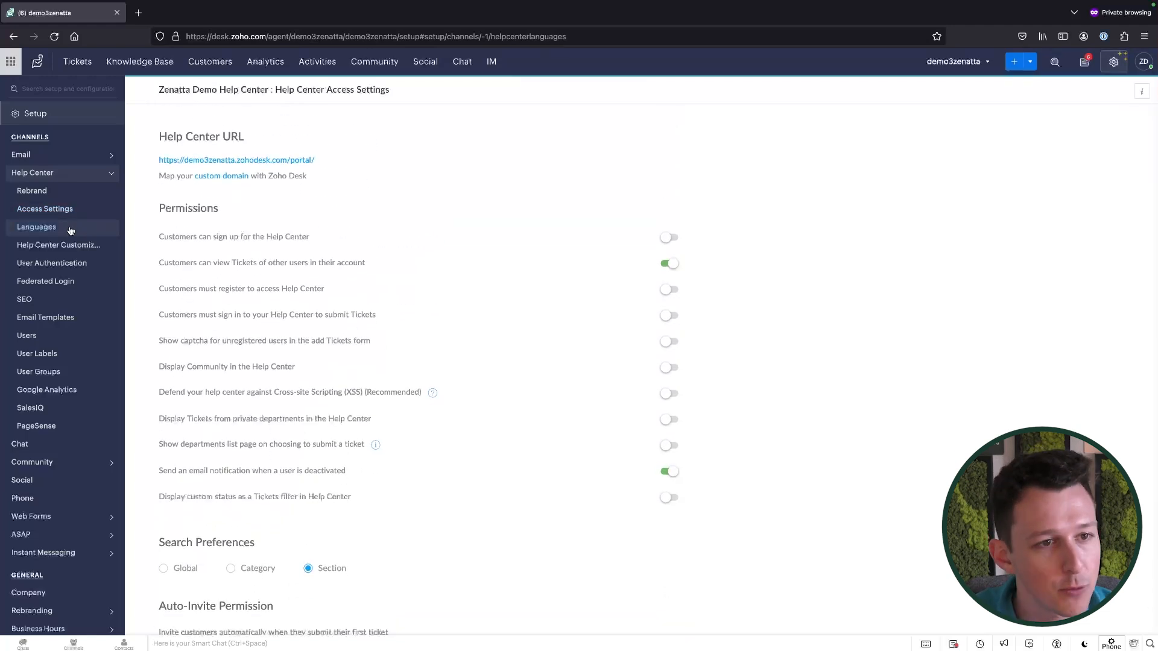
click(338, 179)
click(431, 197)
click(239, 221)
click(239, 221)
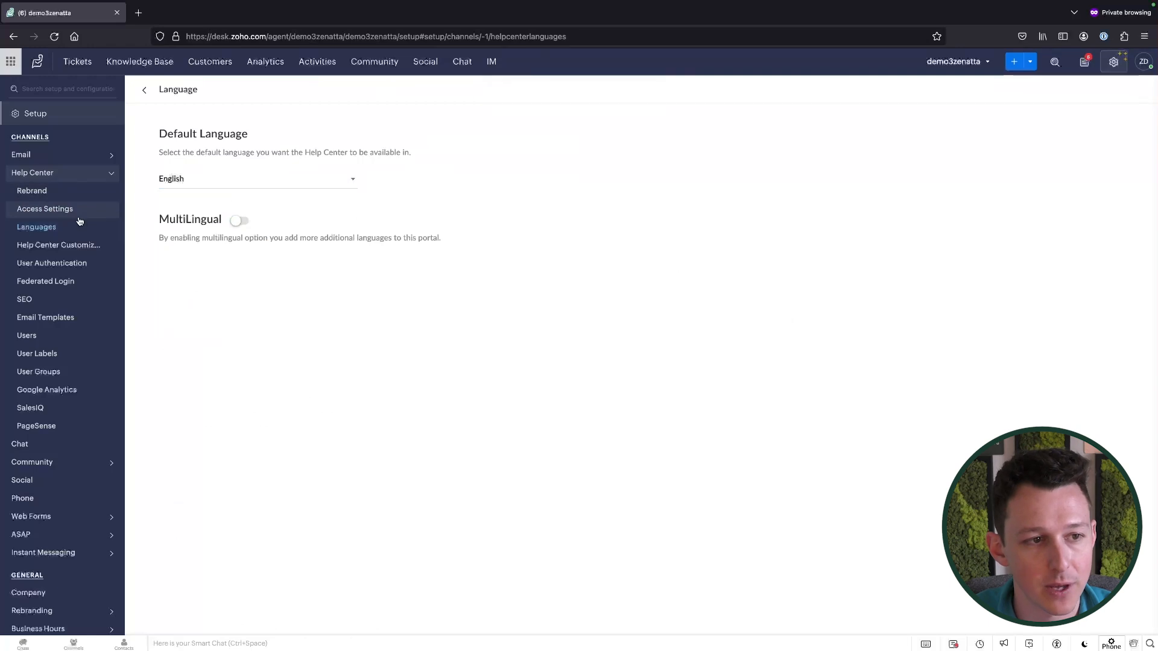
Examine the help center's SAML user authentication fields and the available federated login providers, including Microsoft
click(70, 270)
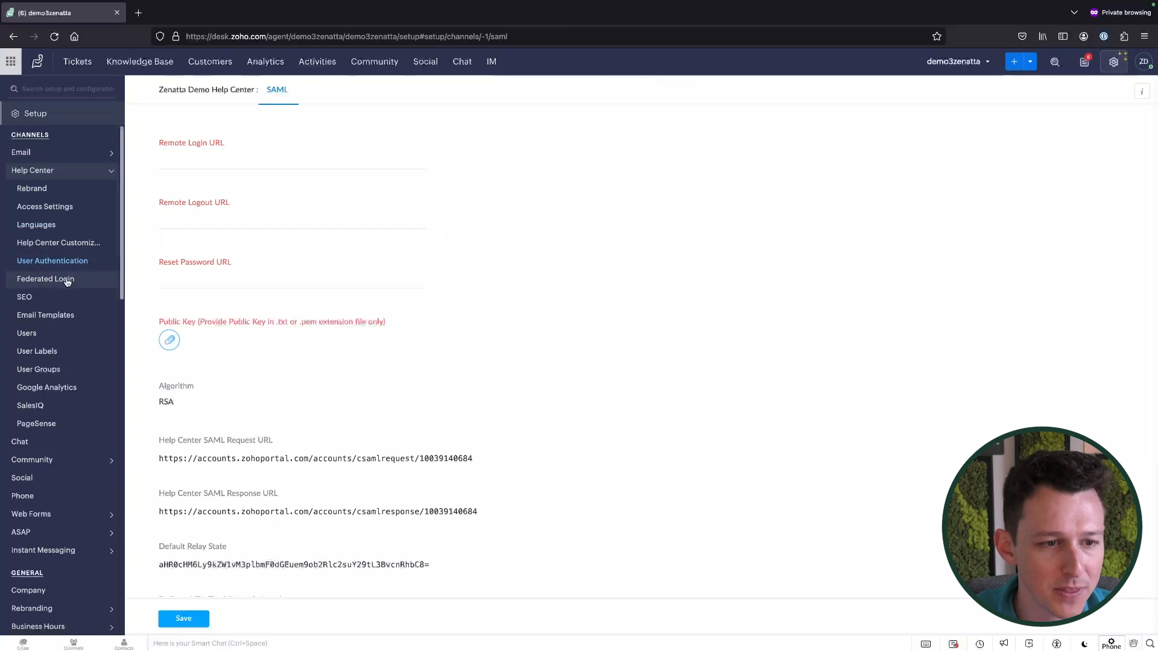
scroll(298, 317, down, 3)
scroll(299, 319, up, 3)
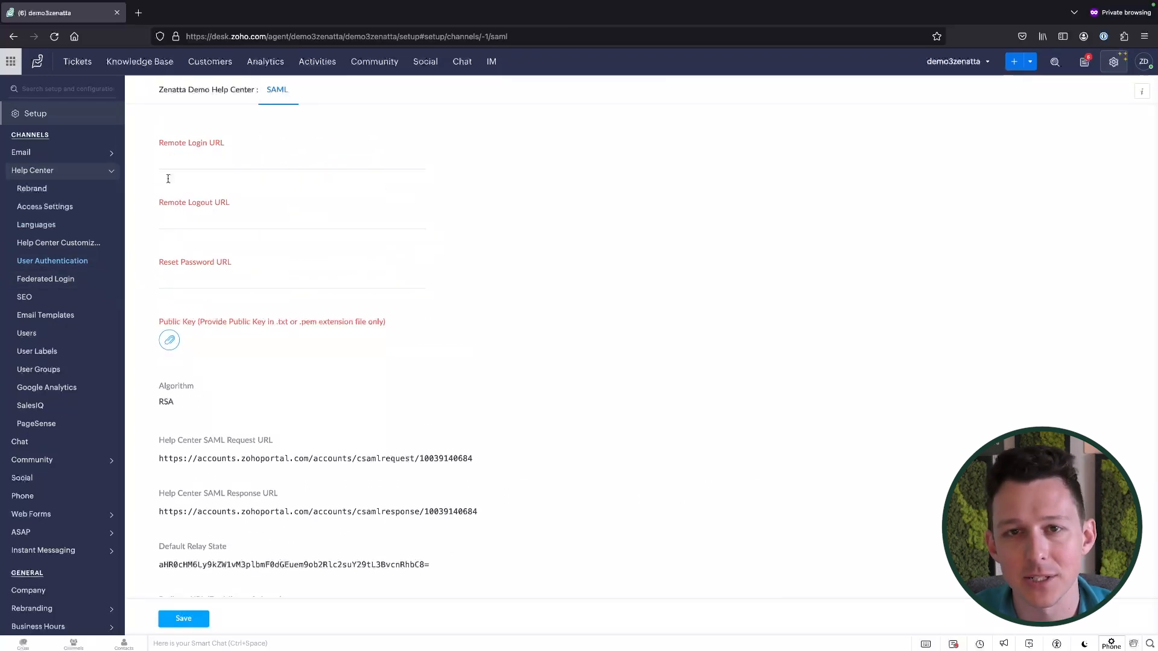
click(58, 279)
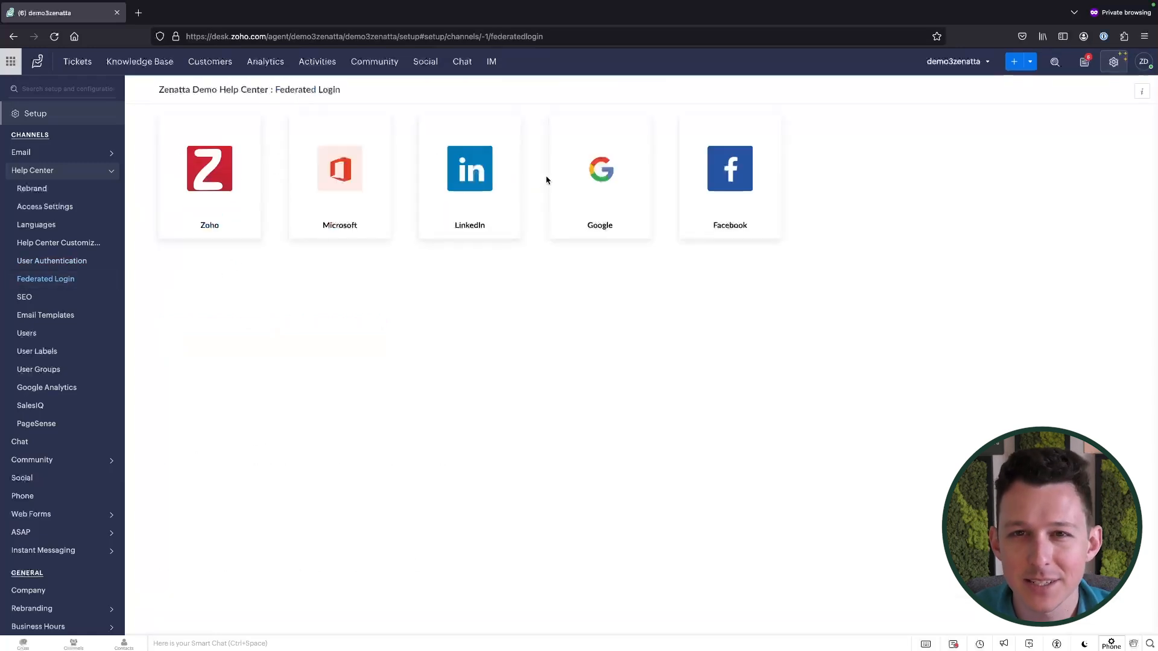
mouse_move(617, 180)
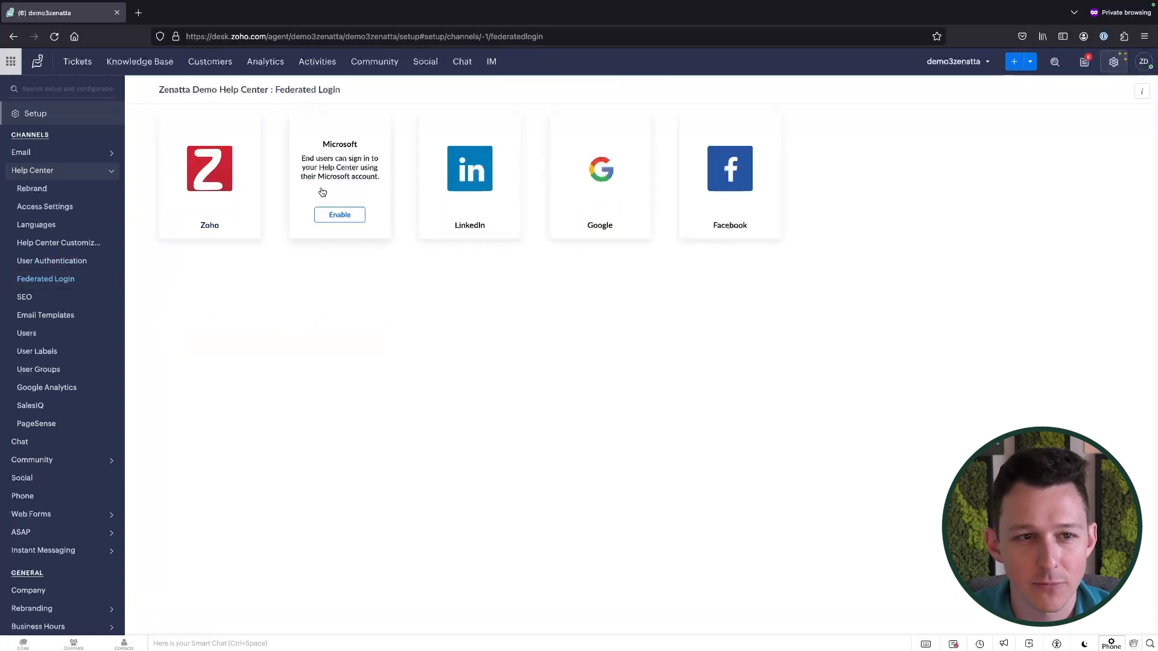
mouse_move(365, 191)
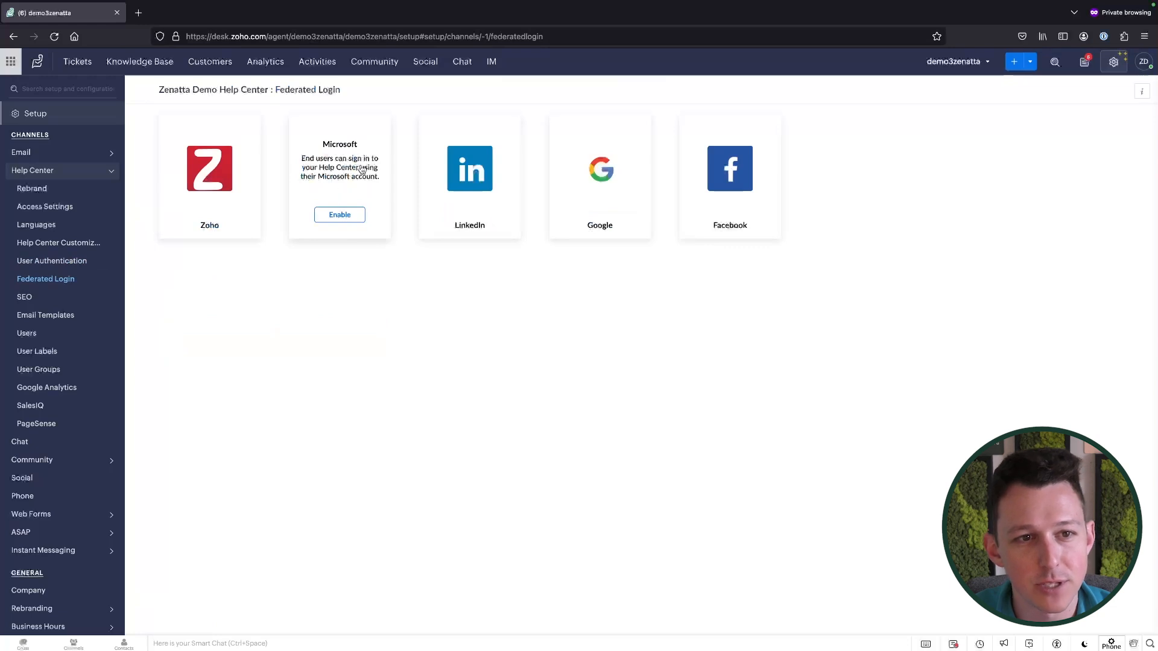
Examine the Google federated login option and the help center home page's SEO meta title, description, keywords and noindex settings
mouse_move(594, 211)
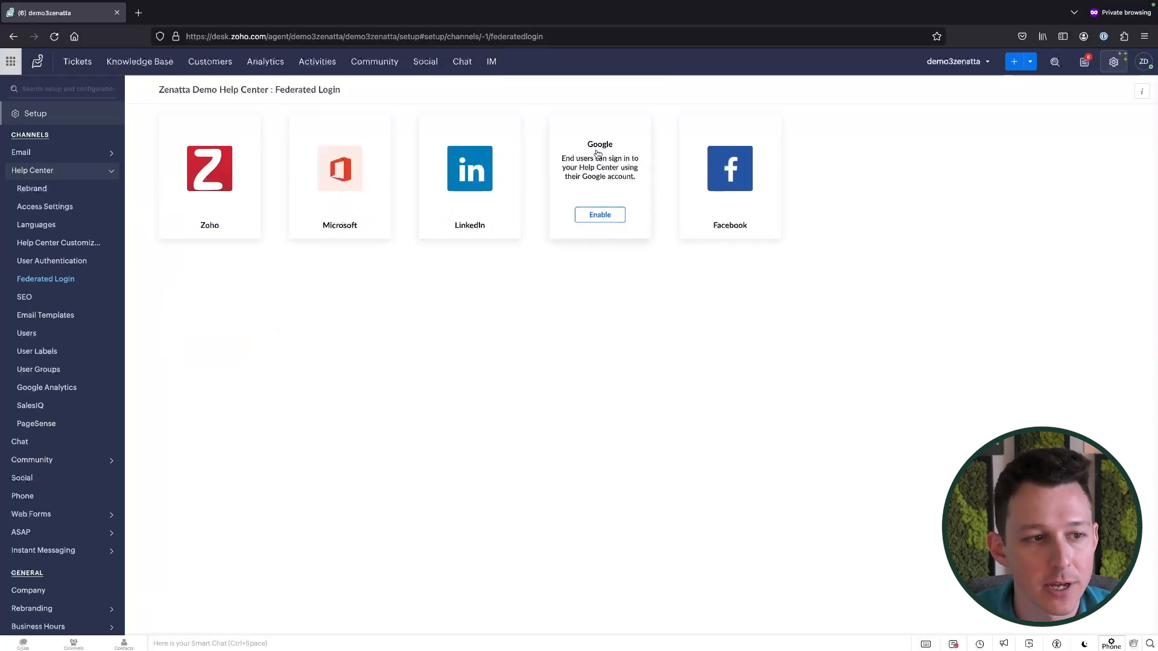
click(38, 299)
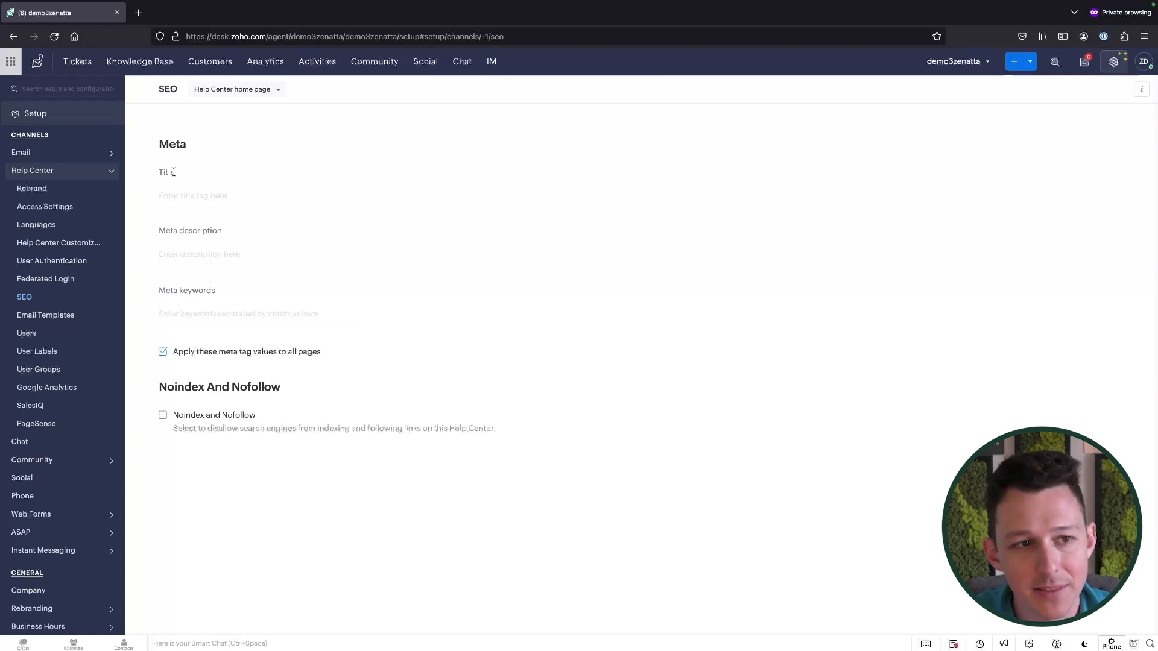
drag(155, 145, 189, 244)
click(514, 248)
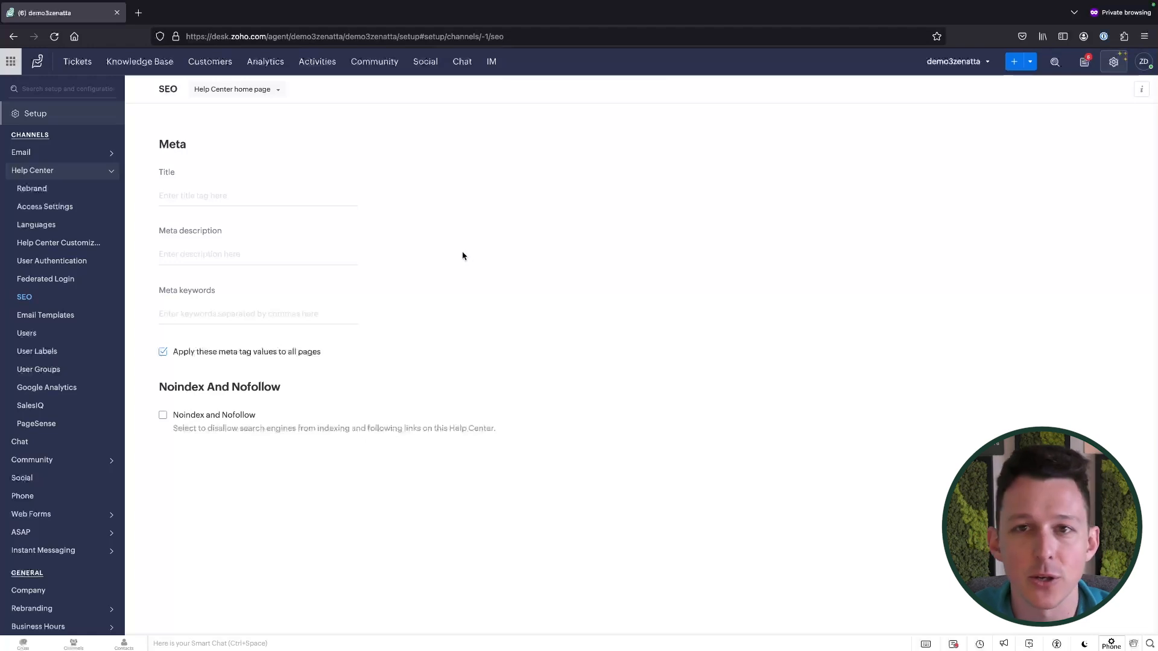
Examine the help center's invitation, activation and deactivation email templates, including the sender, subject and message placeholders
click(48, 314)
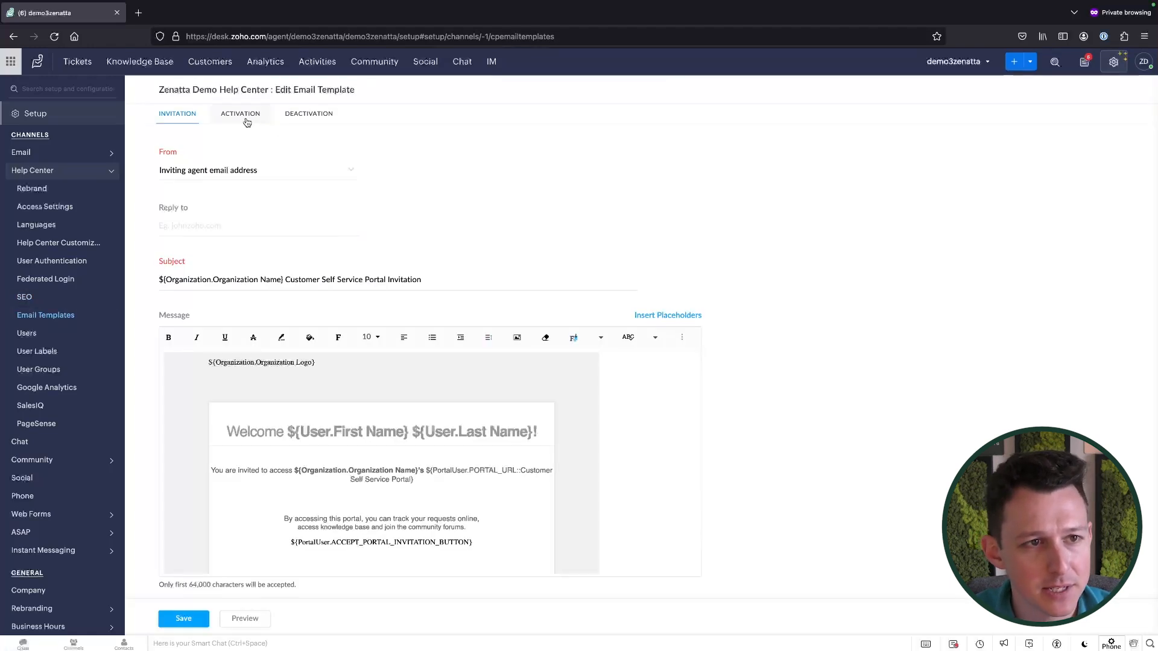
scroll(346, 478, down, 5)
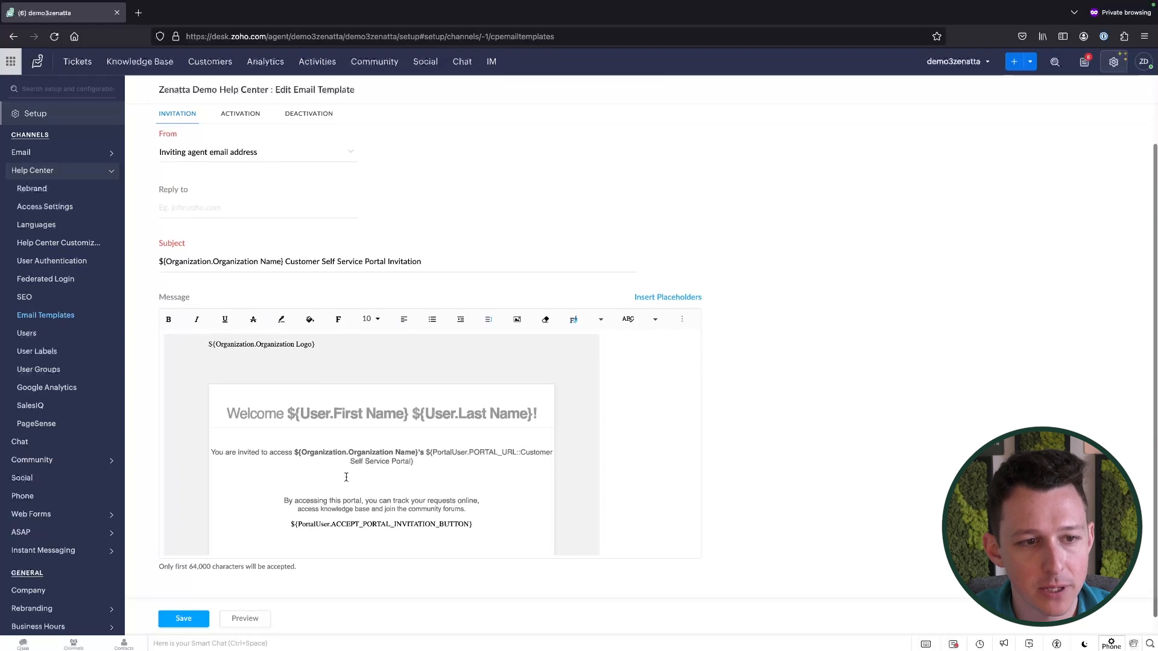
scroll(346, 478, down, 2)
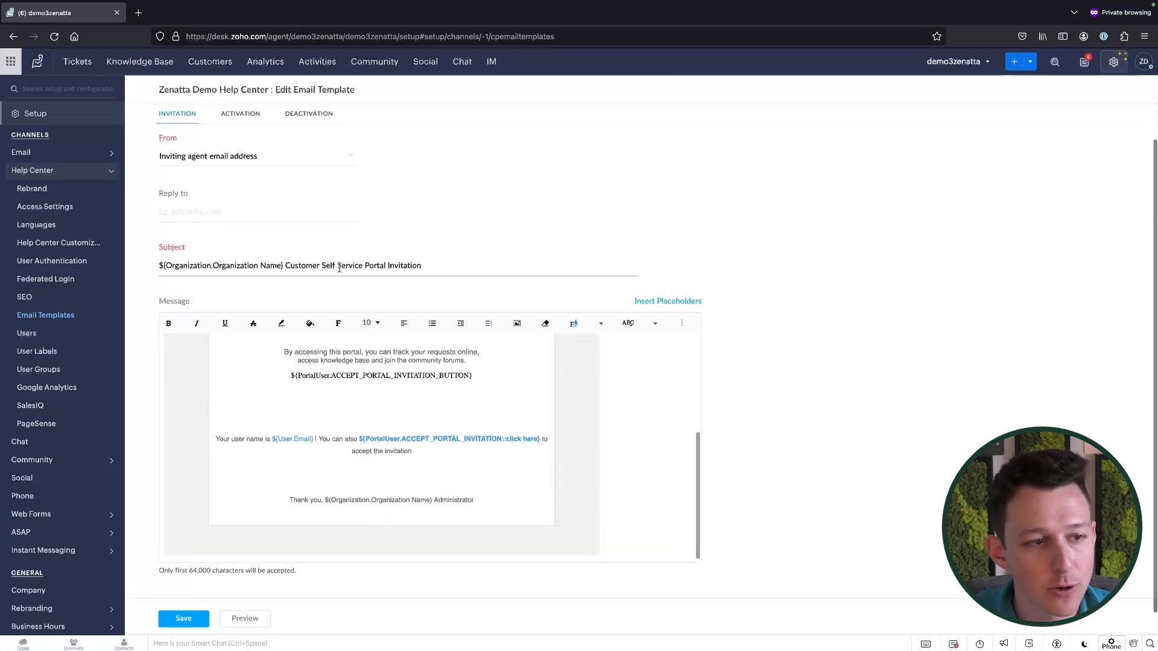
scroll(338, 266, up, 1)
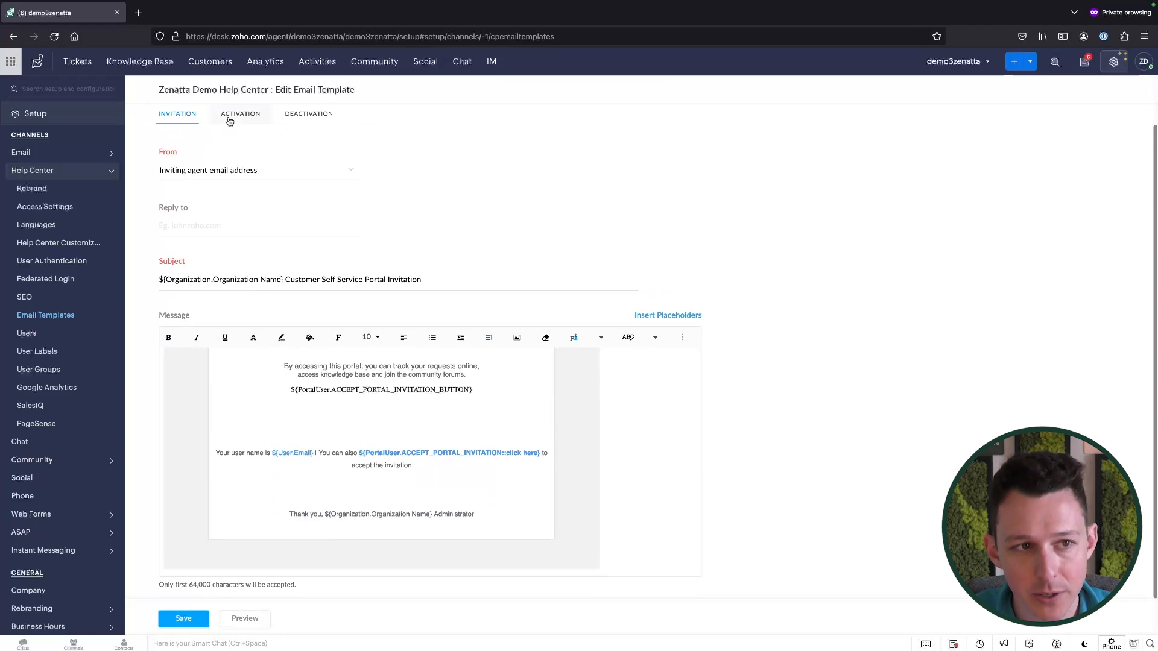
click(221, 170)
click(227, 152)
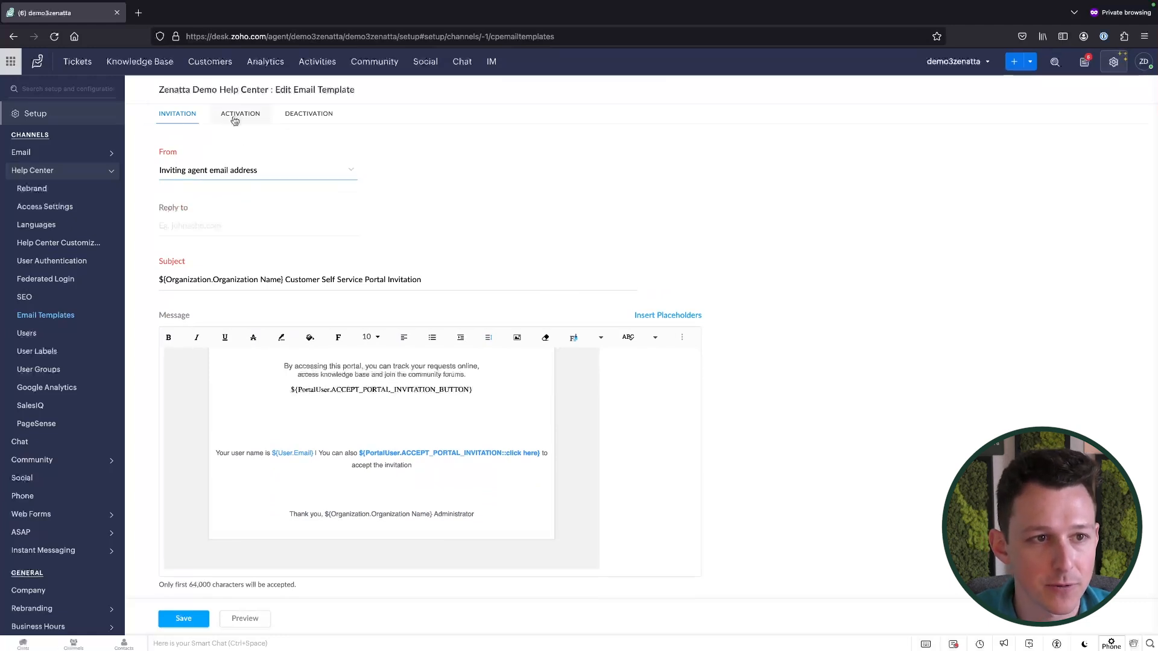
click(235, 115)
click(308, 117)
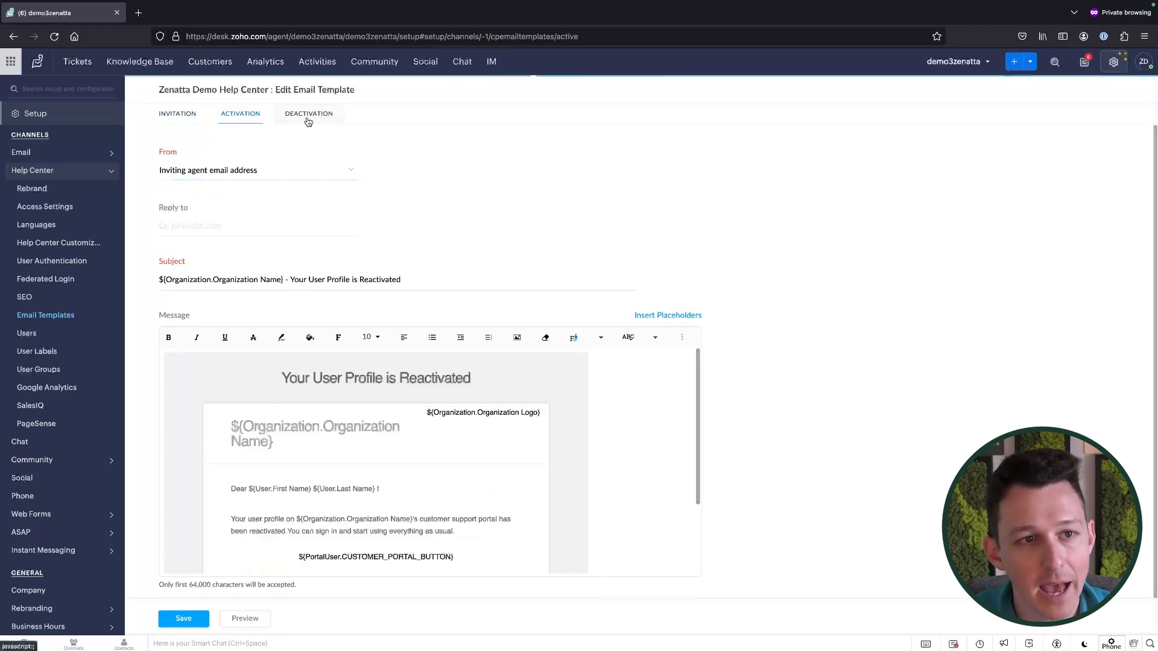
click(243, 113)
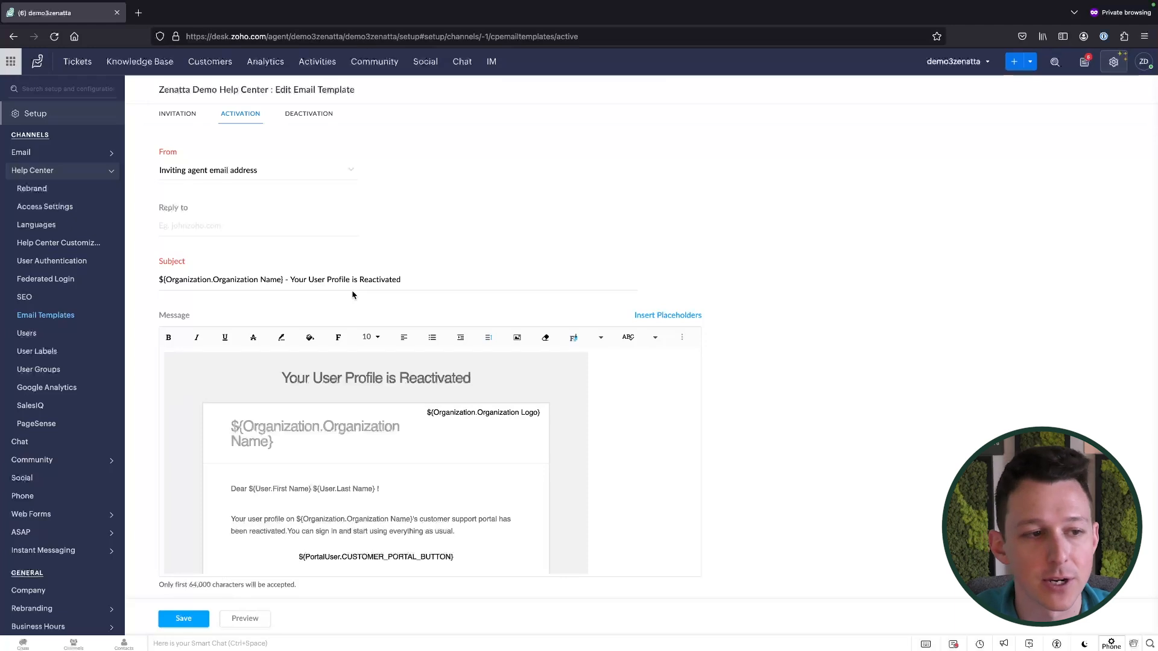
Check the help center's user list and its form for inviting end users, without sending an invitation
click(66, 339)
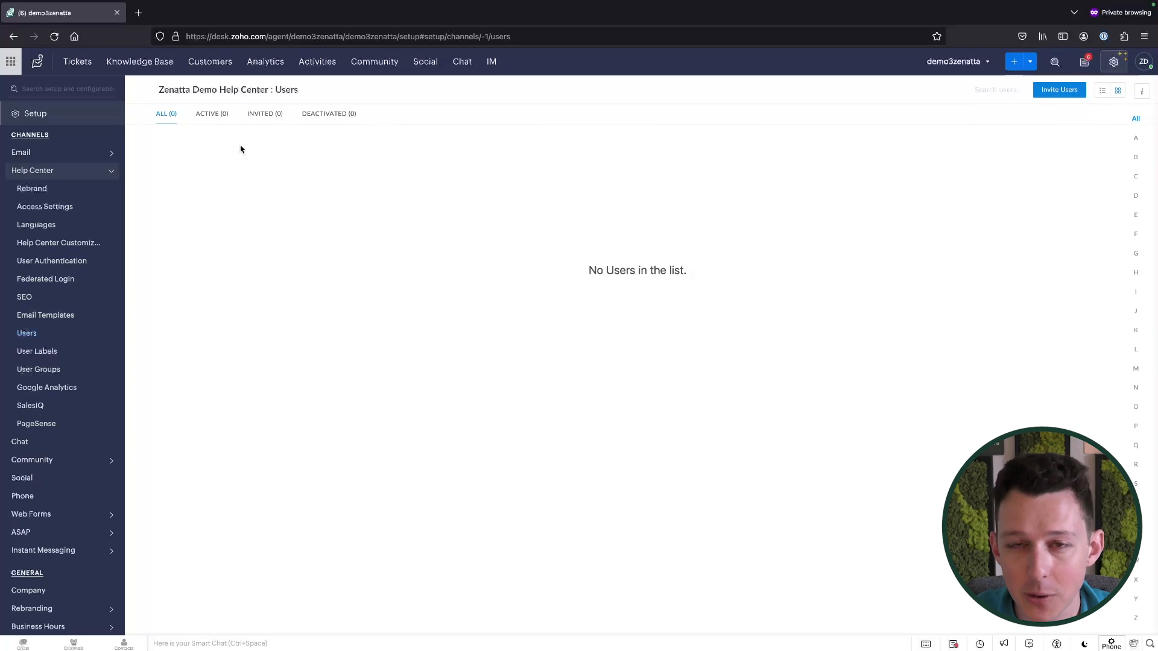
click(1060, 93)
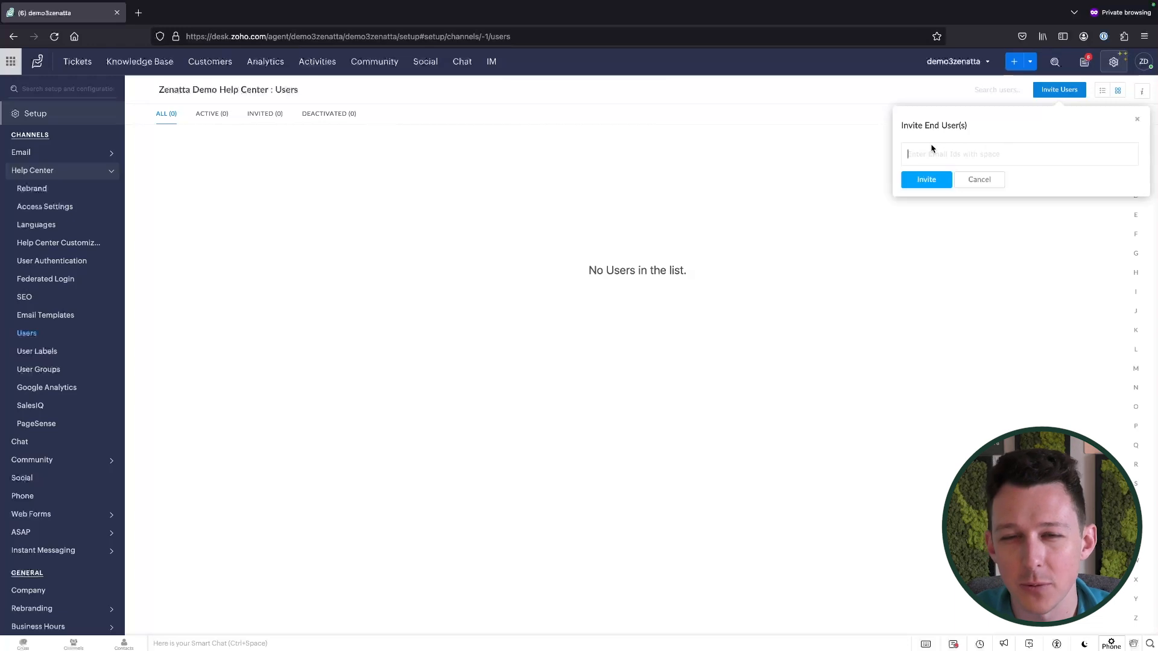
click(979, 179)
Start a new help center user label and name it Automotive
click(37, 351)
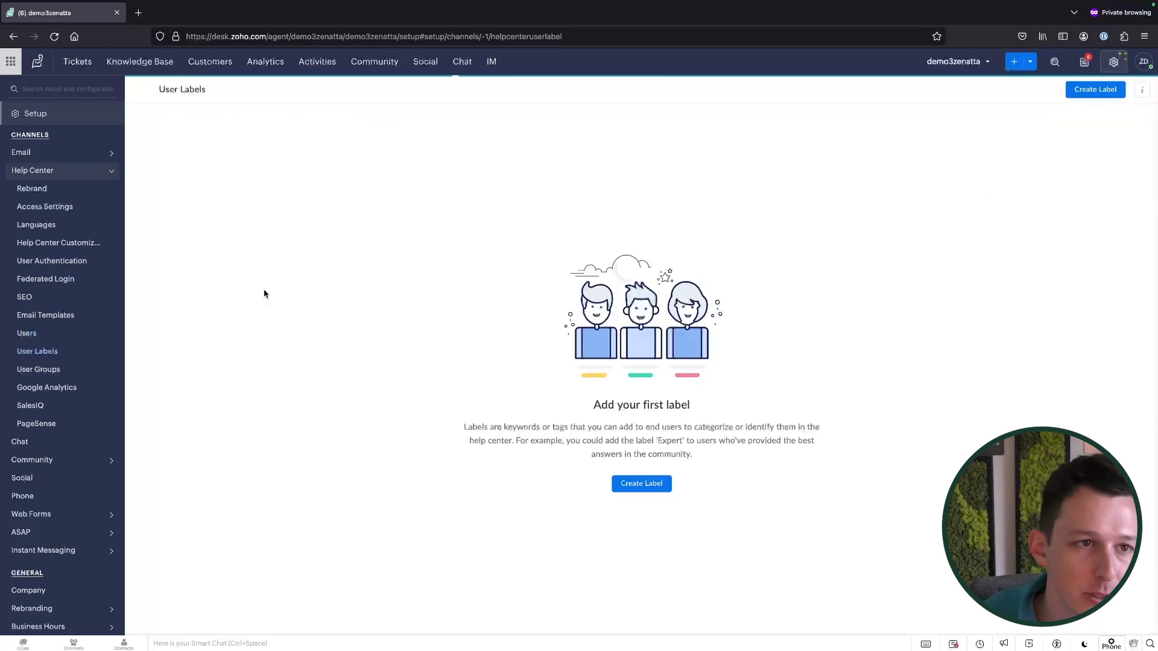
click(641, 483)
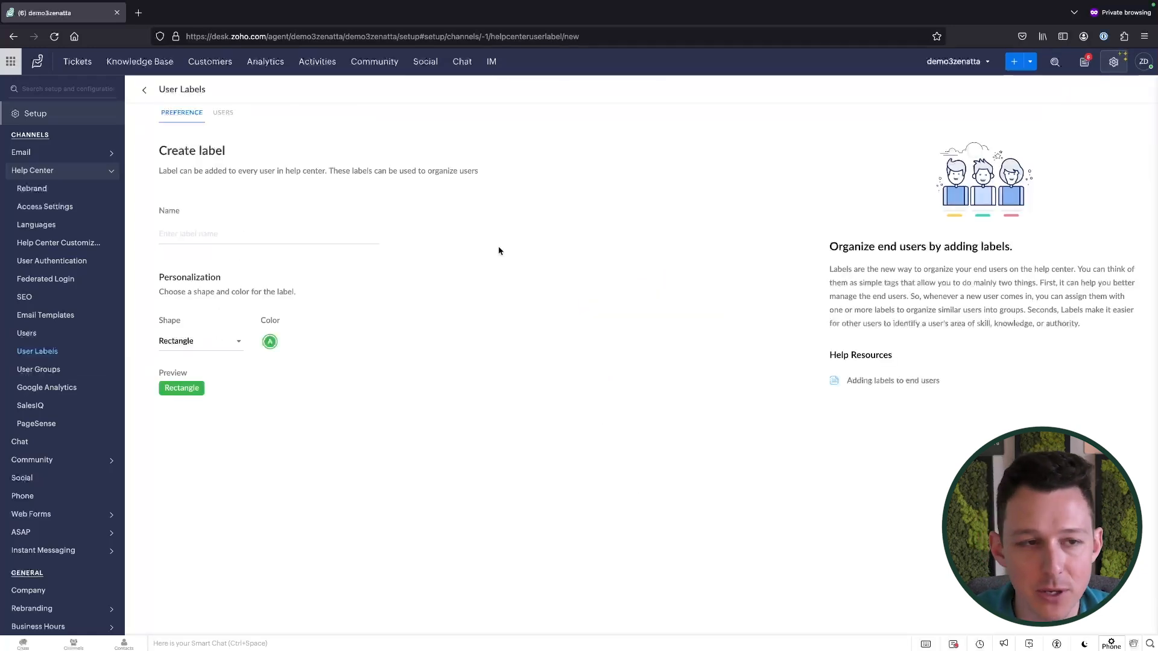
click(264, 234)
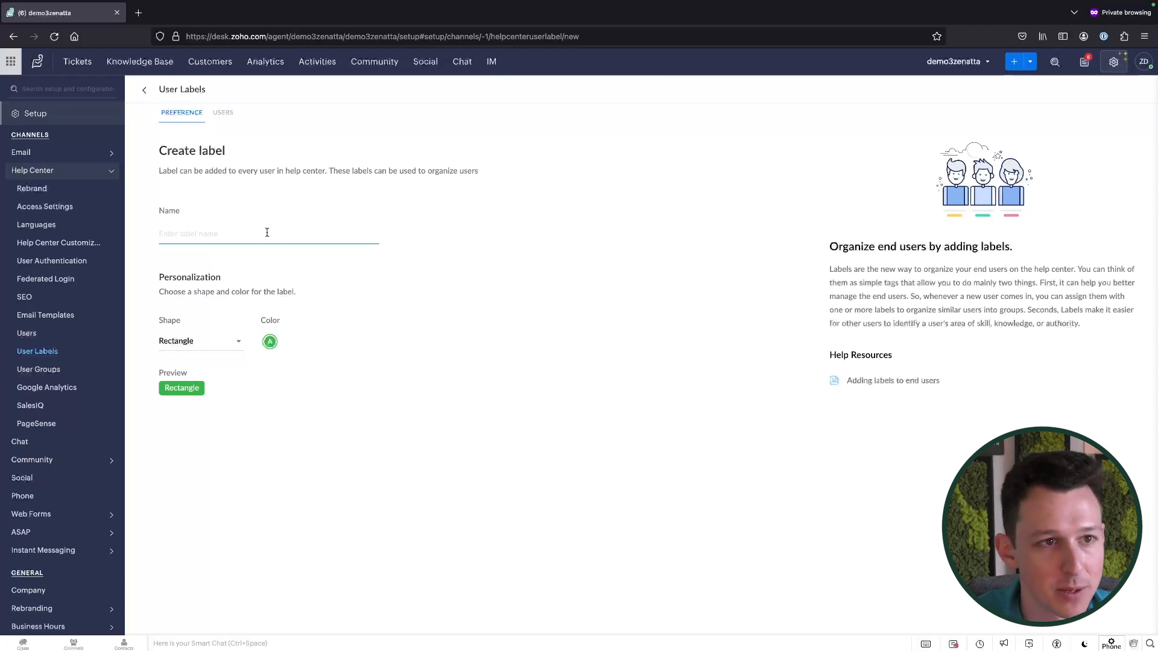
text(Automotive)
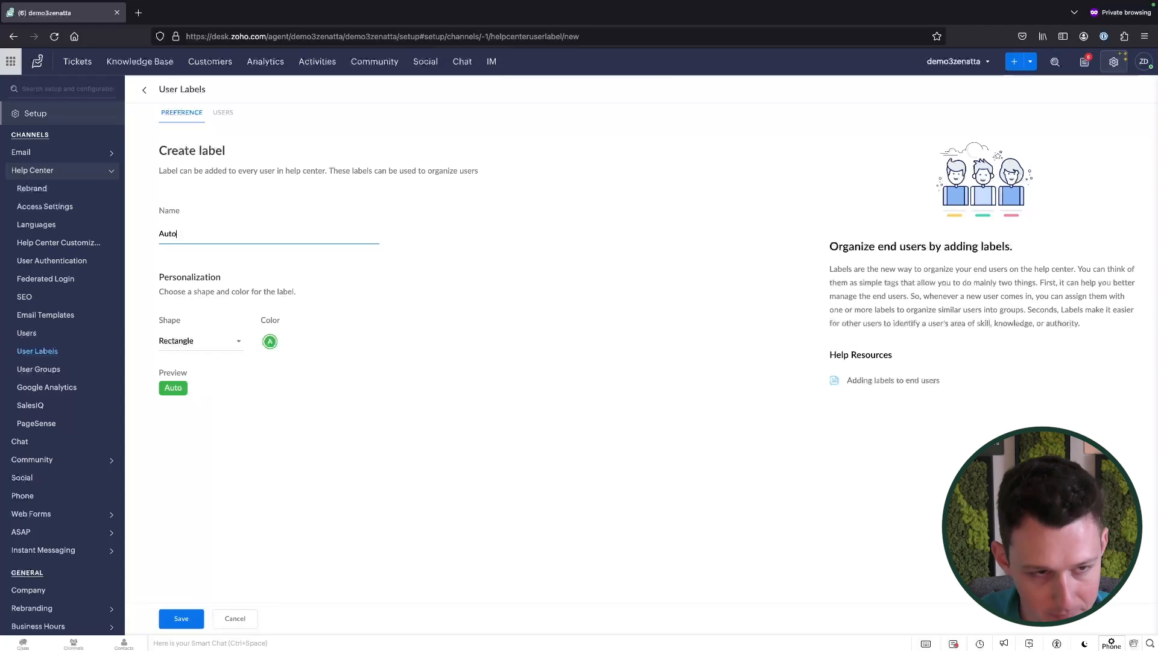
Try the Rounded shape on the Automotive label and return it to Rectangle
click(215, 343)
click(205, 391)
click(220, 353)
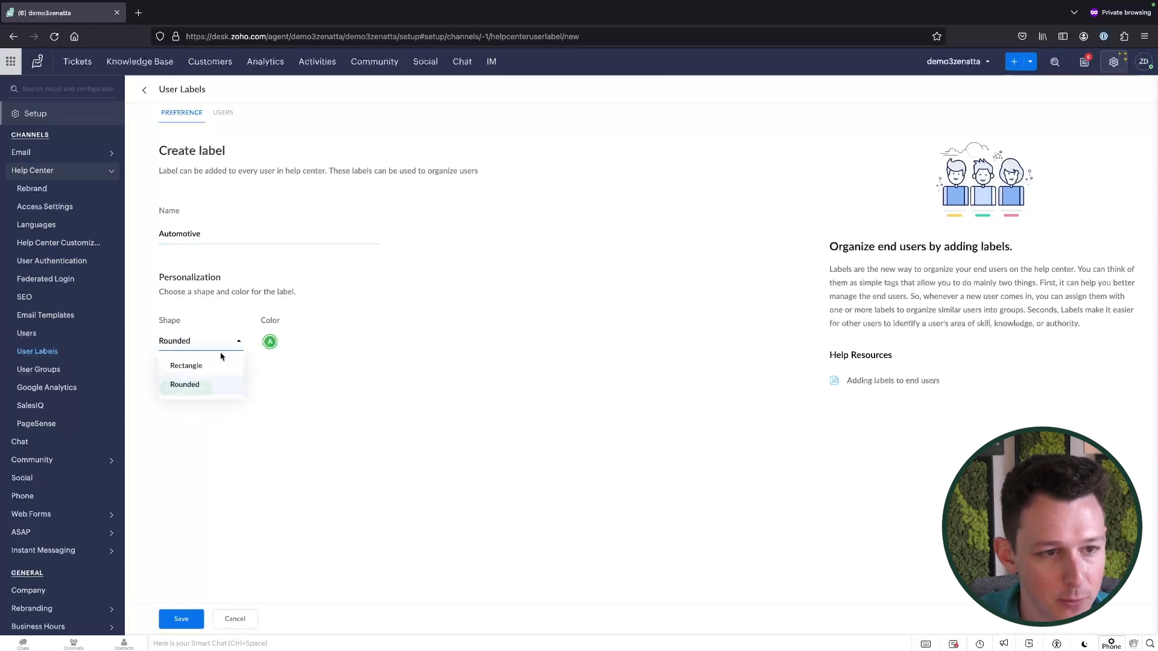
click(222, 365)
Give the Automotive label a red color and save the label
click(270, 342)
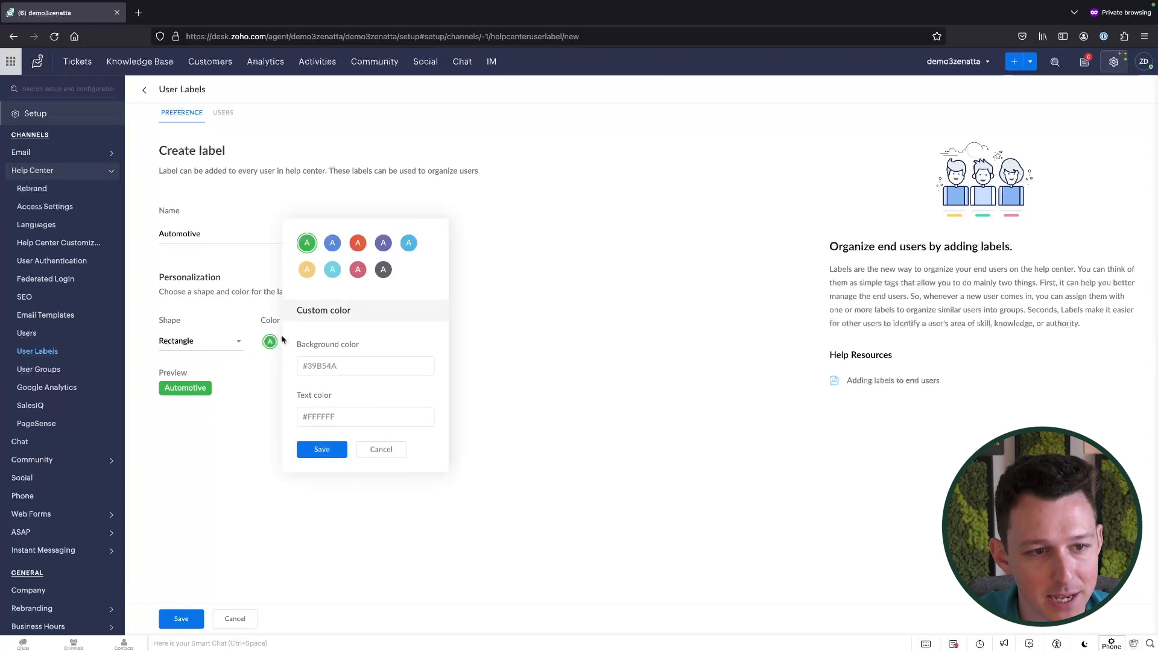
click(336, 273)
click(182, 618)
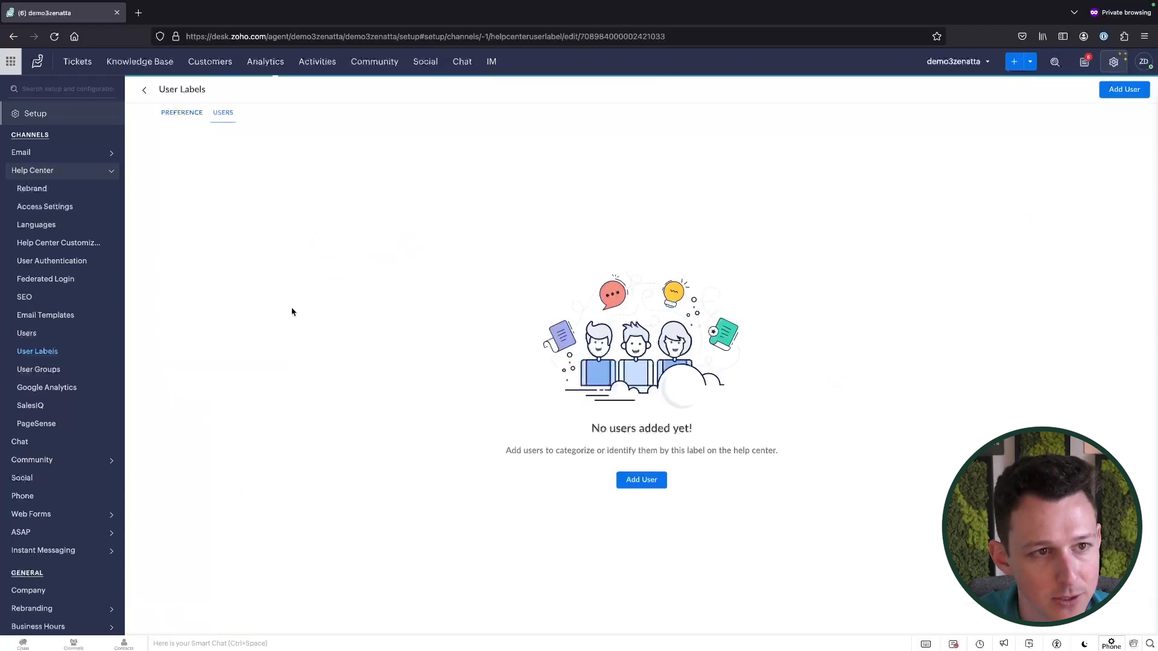
Review the saved Automotive label's preferences and its assigned users
click(178, 115)
click(223, 114)
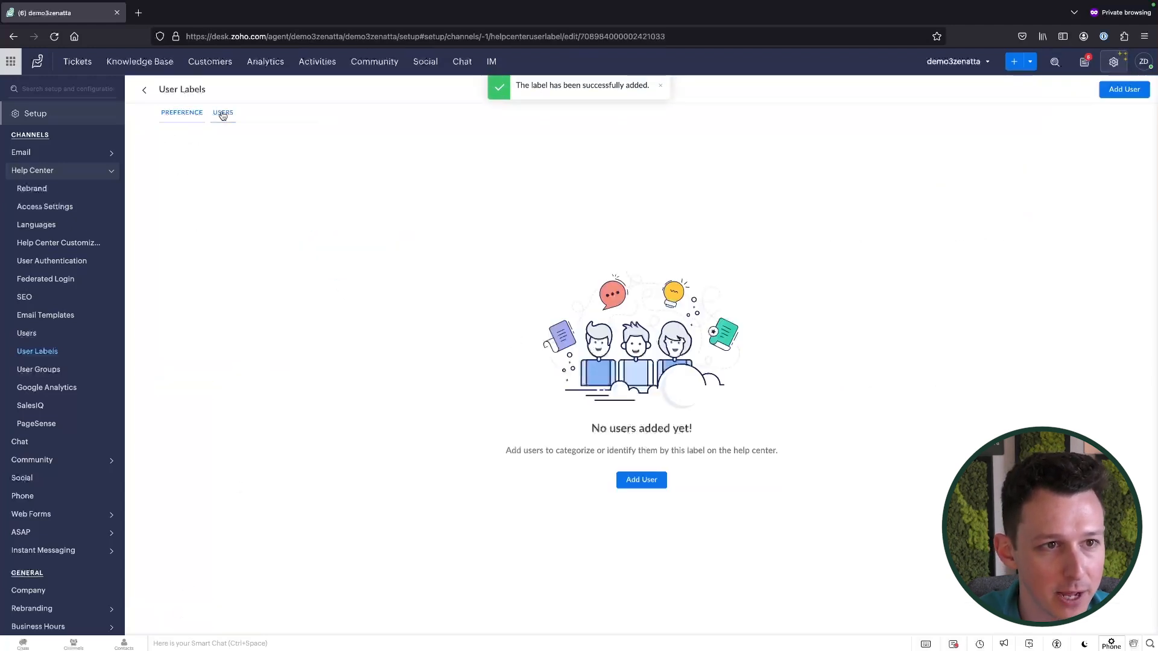
click(190, 117)
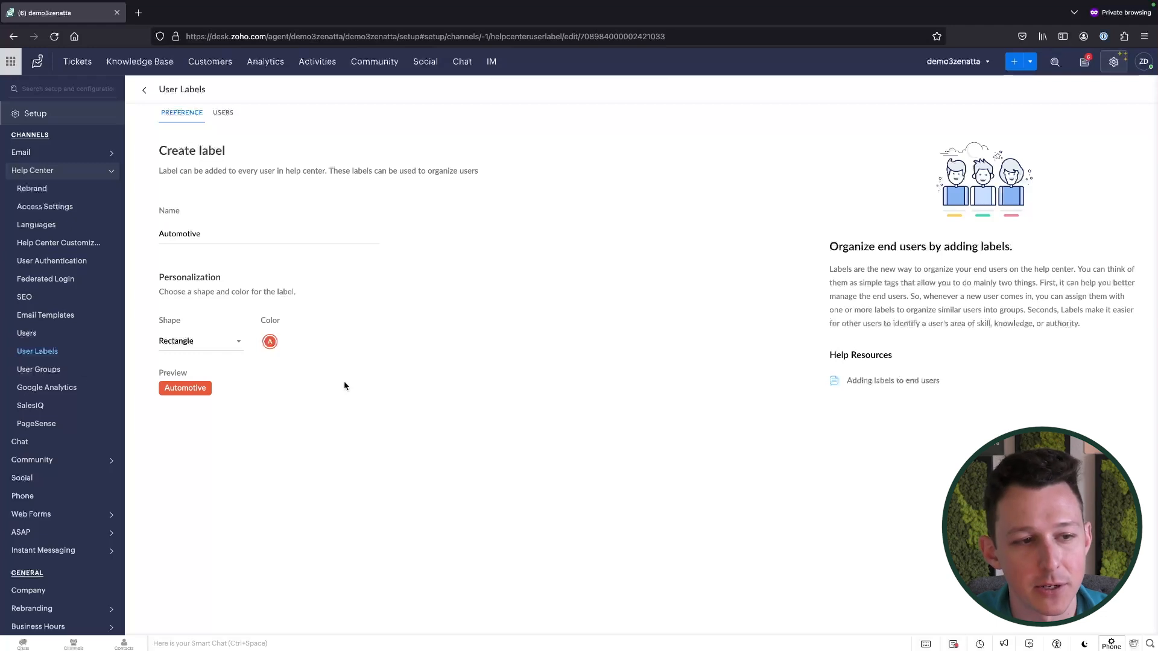
Create a help center user group named Automative with an empty description and save it
click(53, 371)
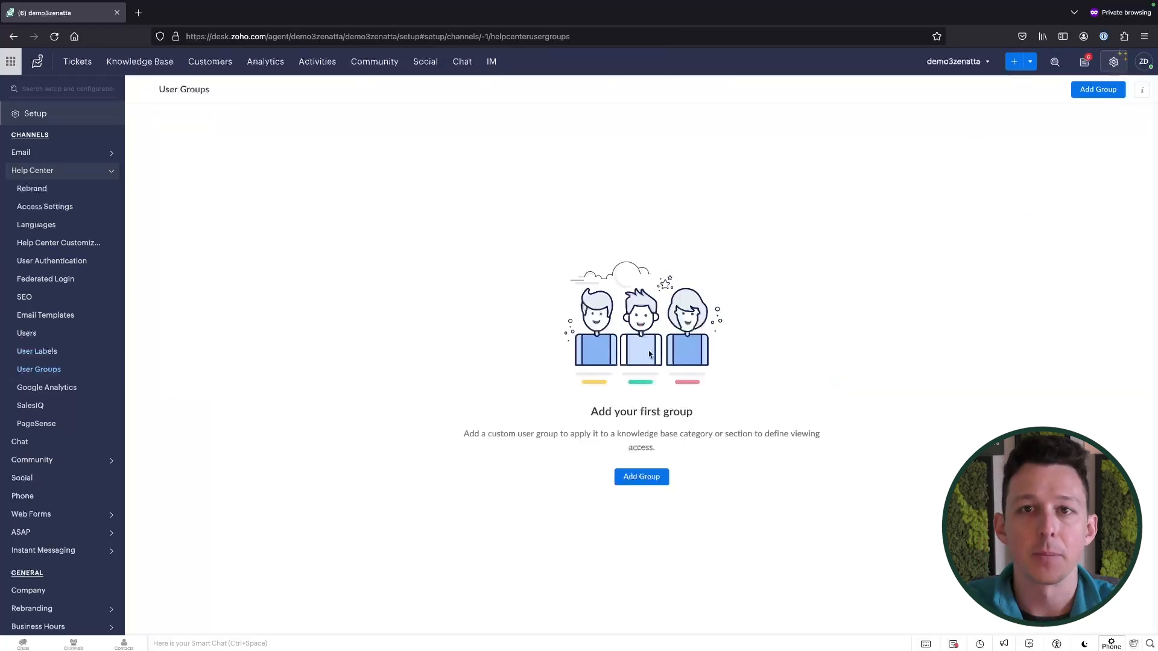
click(648, 480)
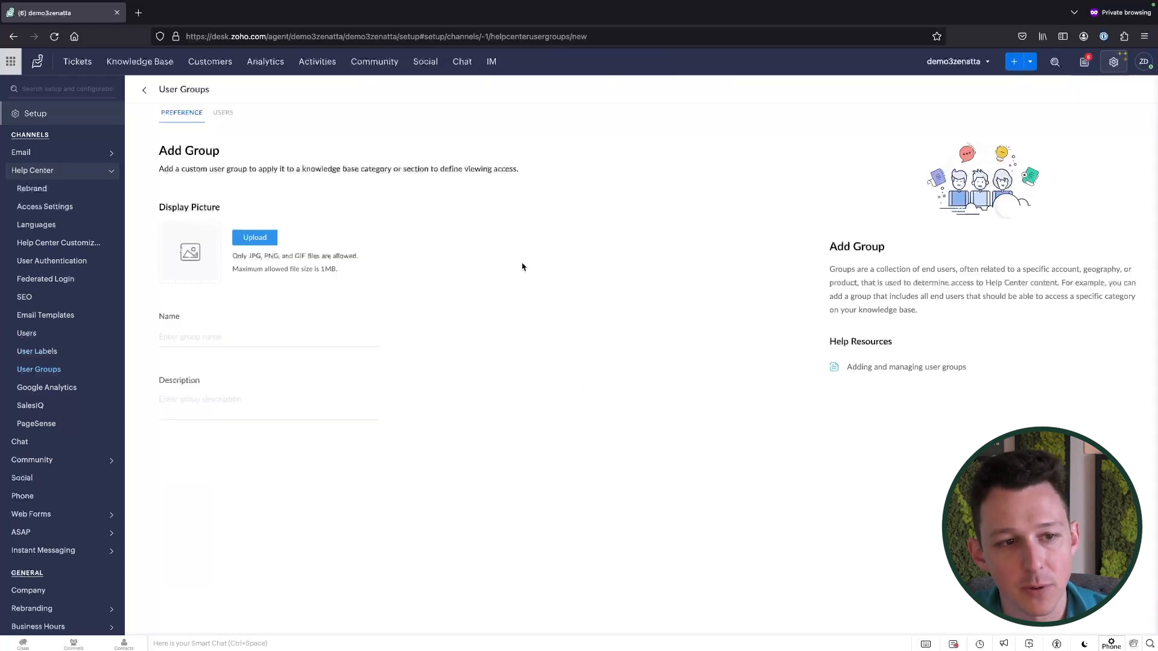
click(325, 337)
text(Automative)
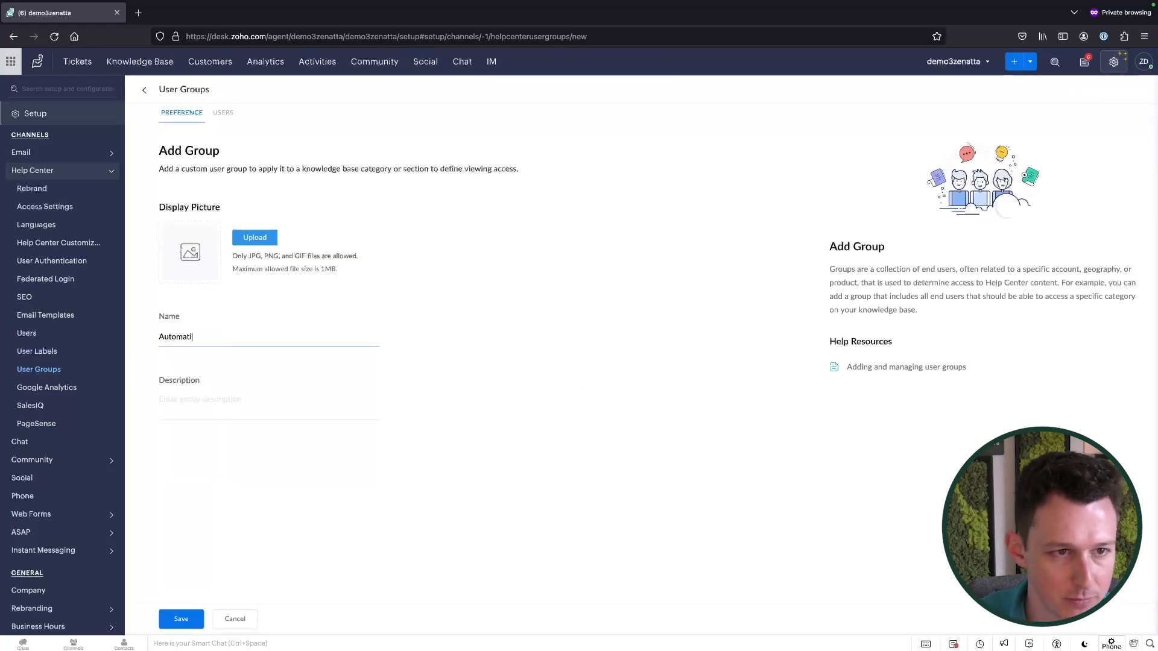
click(226, 410)
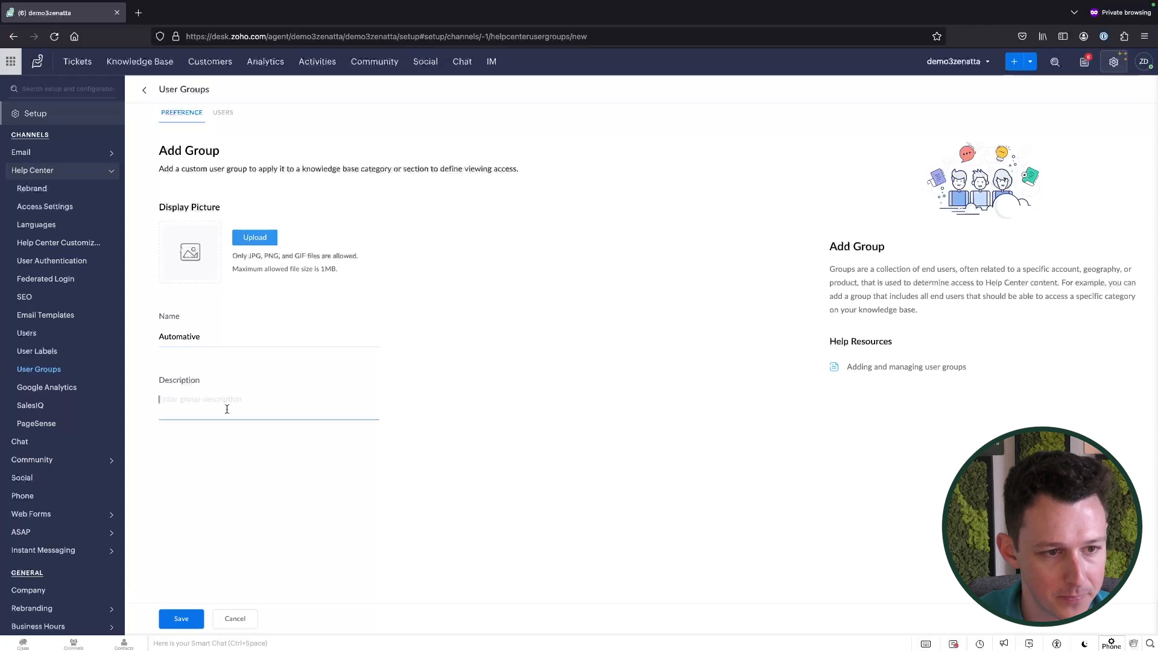
click(181, 618)
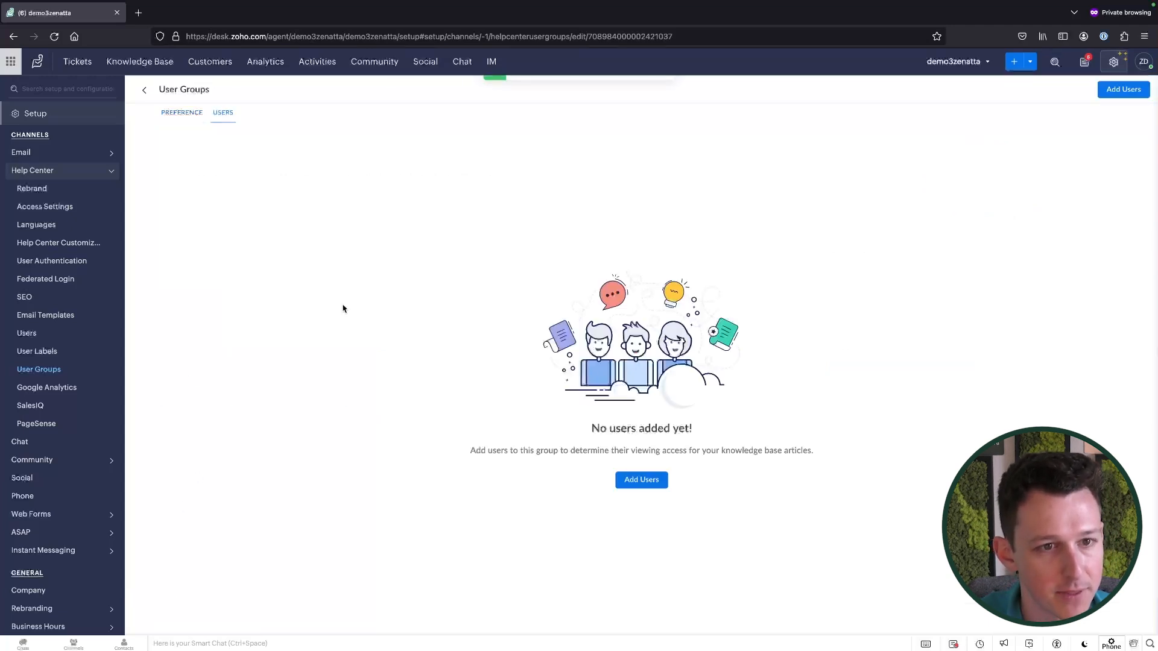
Review the Automative group's preferences and check which users can be added, without adding any
click(184, 113)
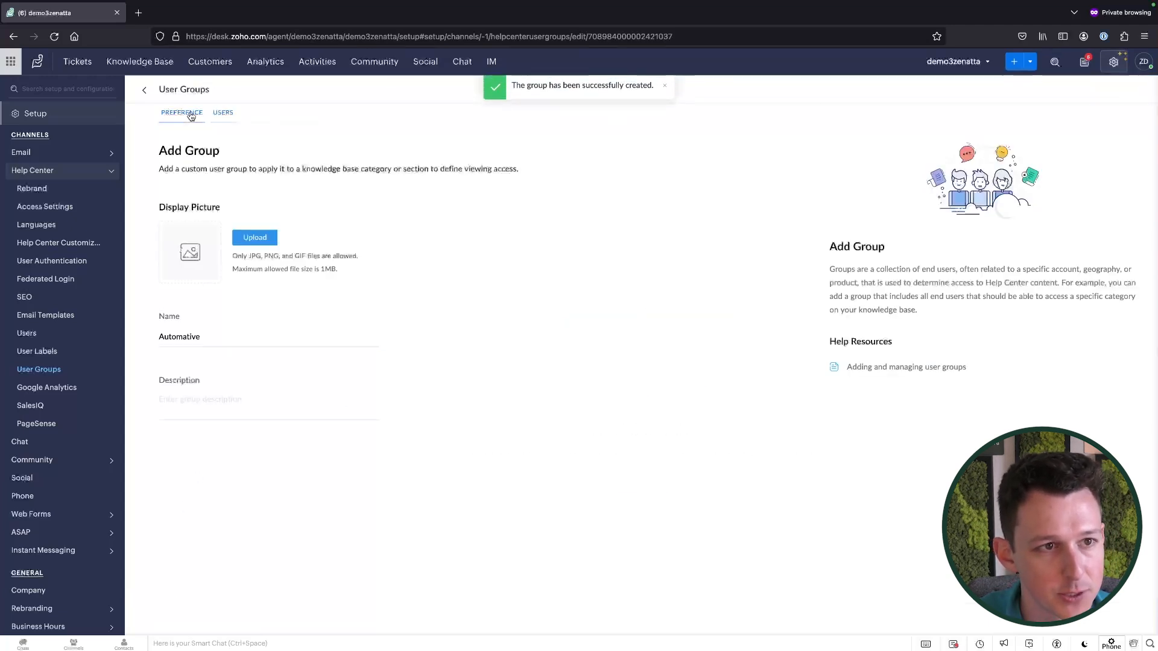
click(221, 113)
click(656, 479)
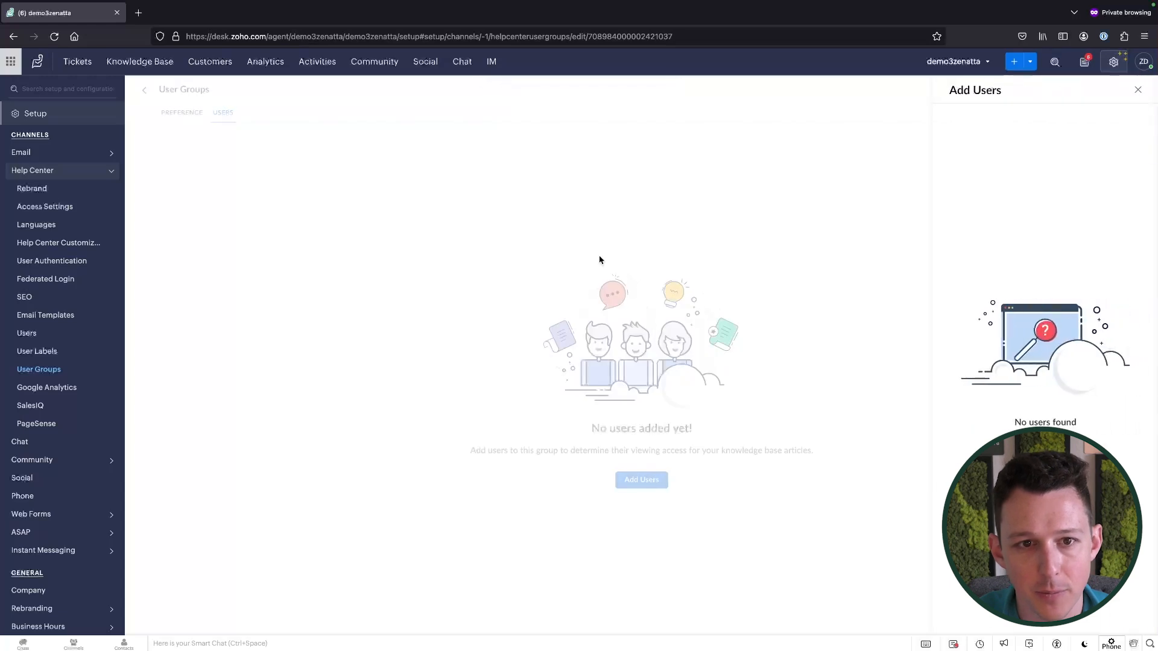
click(1137, 90)
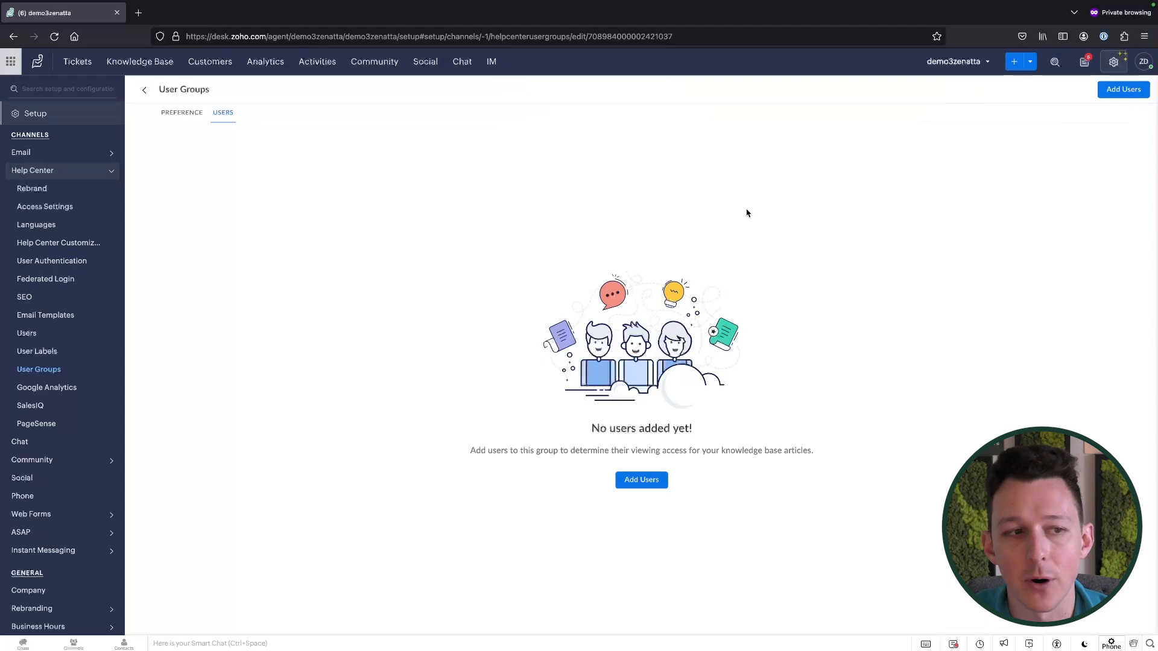
Examine the help center's Google Analytics authentication, SalesIQ portal and visibility settings, and PageSense integration options
click(71, 389)
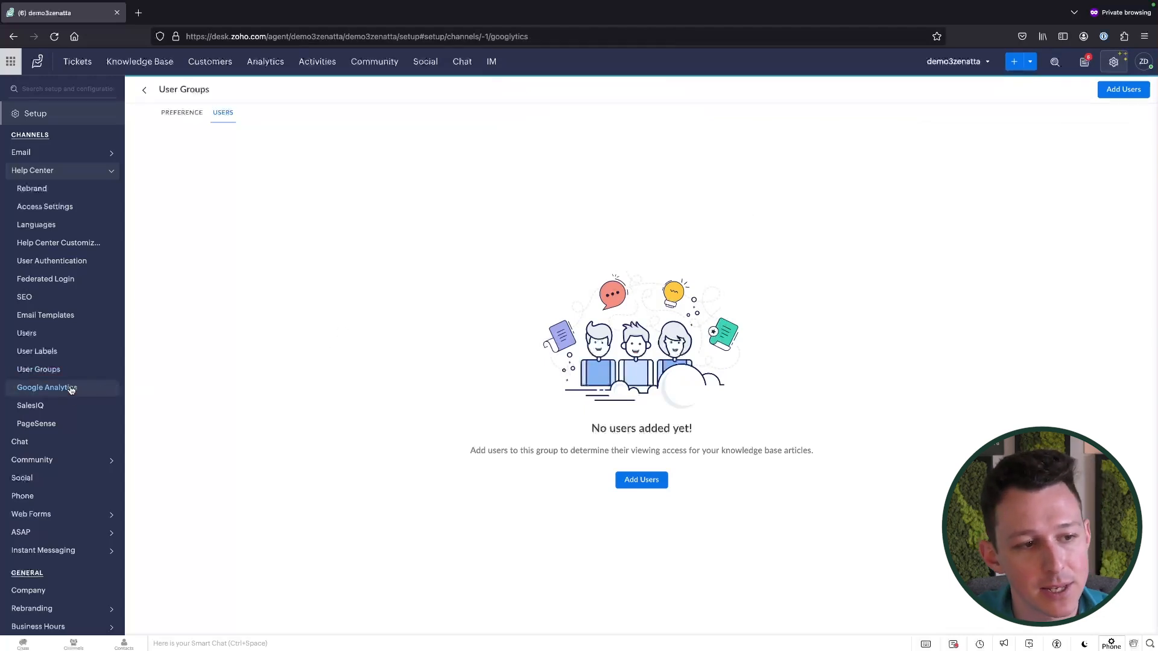
drag(160, 149, 287, 214)
click(295, 234)
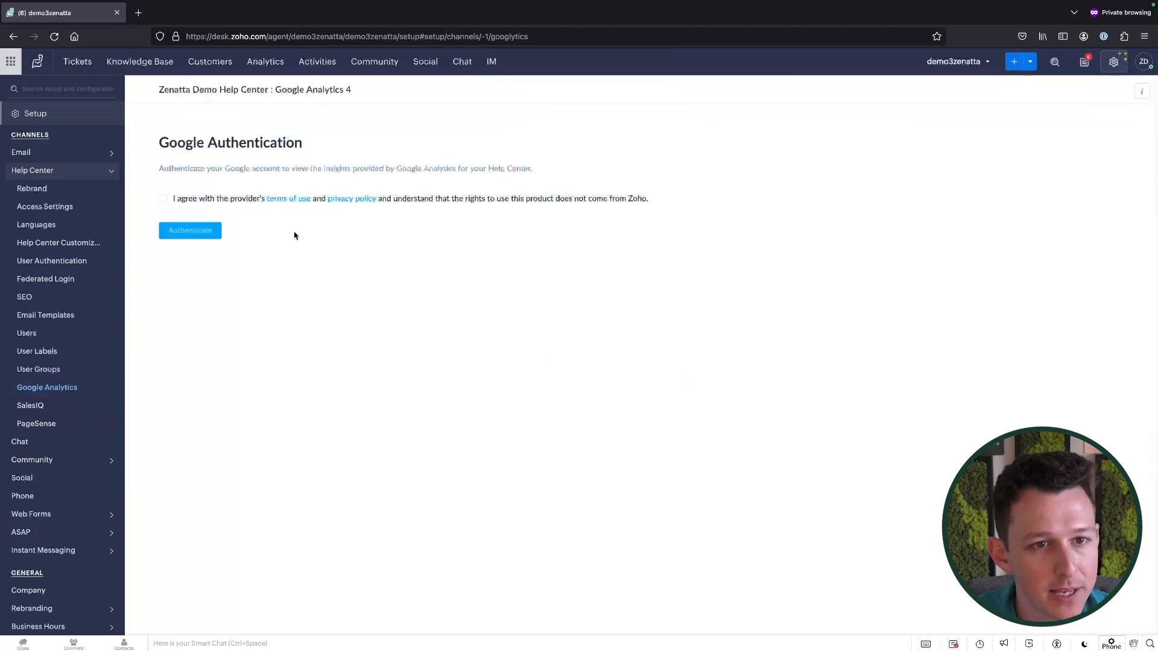
click(50, 408)
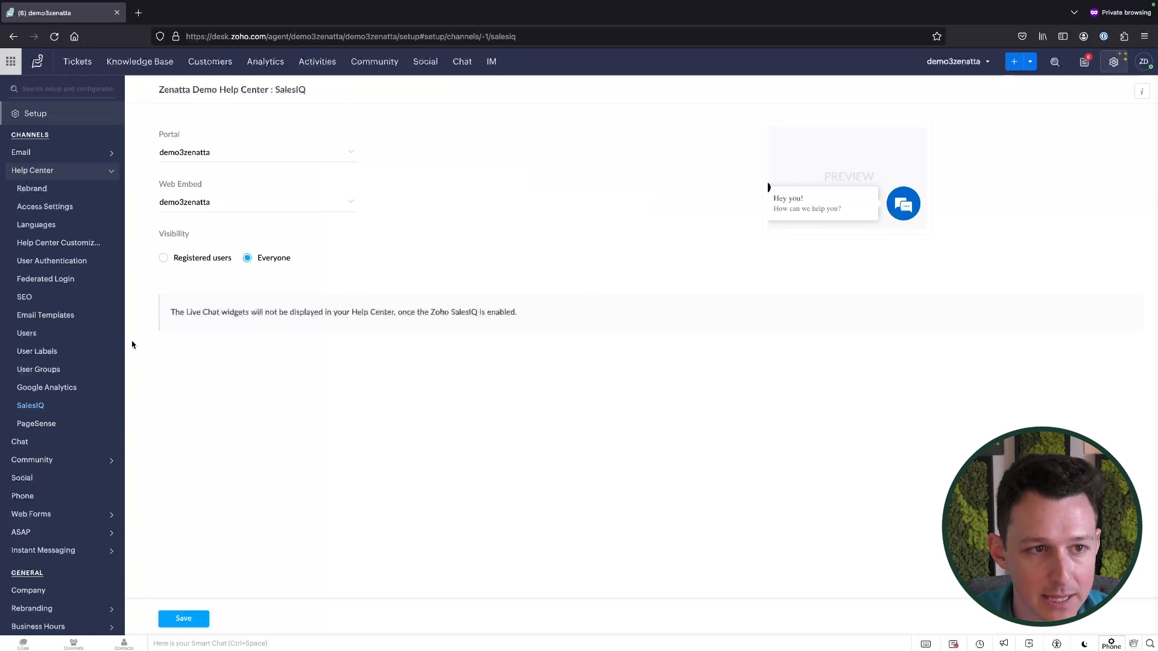
click(66, 423)
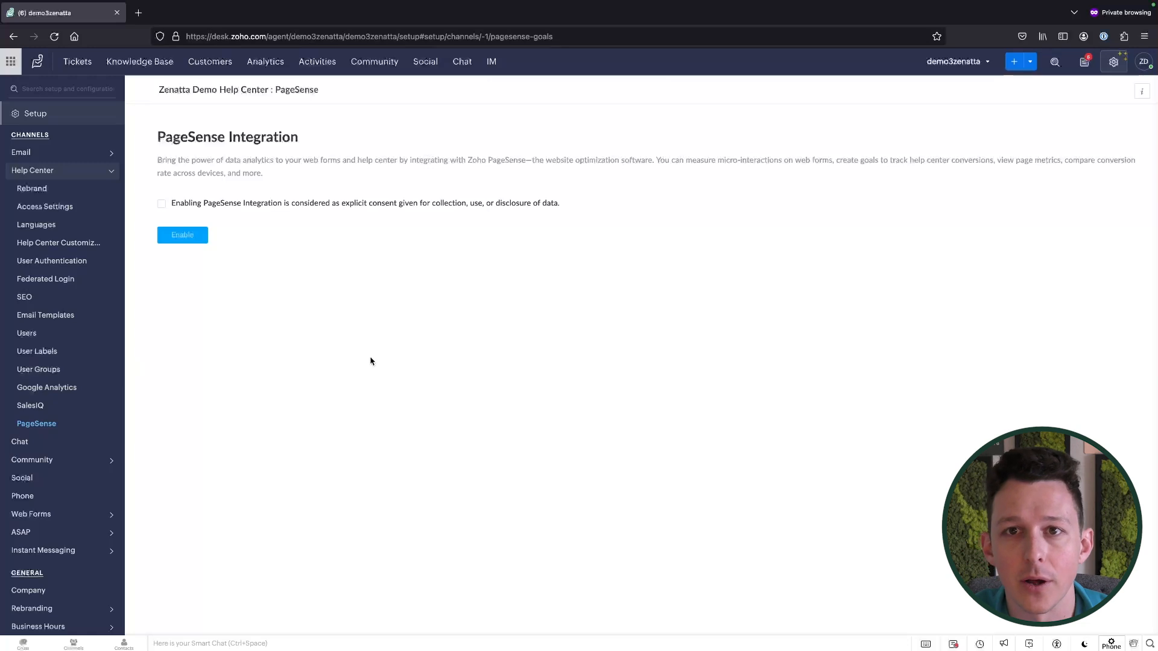
Preview the Materialize, Flat and Classic themes in the help center customization and save the Classic theme as a draft
click(70, 244)
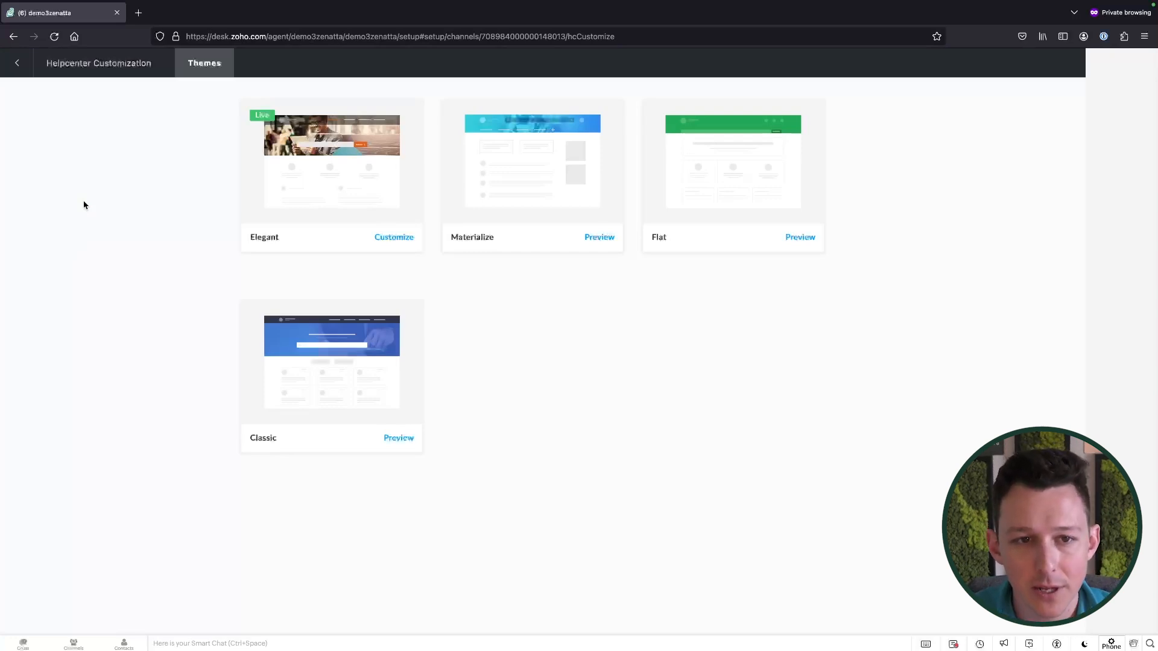
click(396, 241)
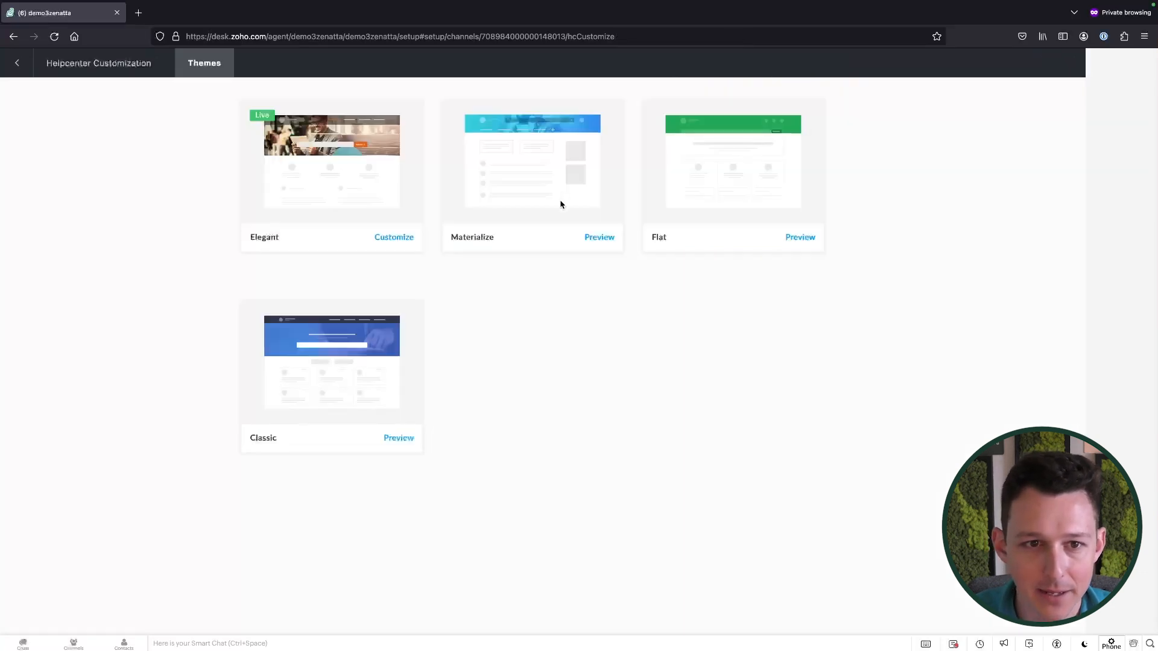
click(593, 241)
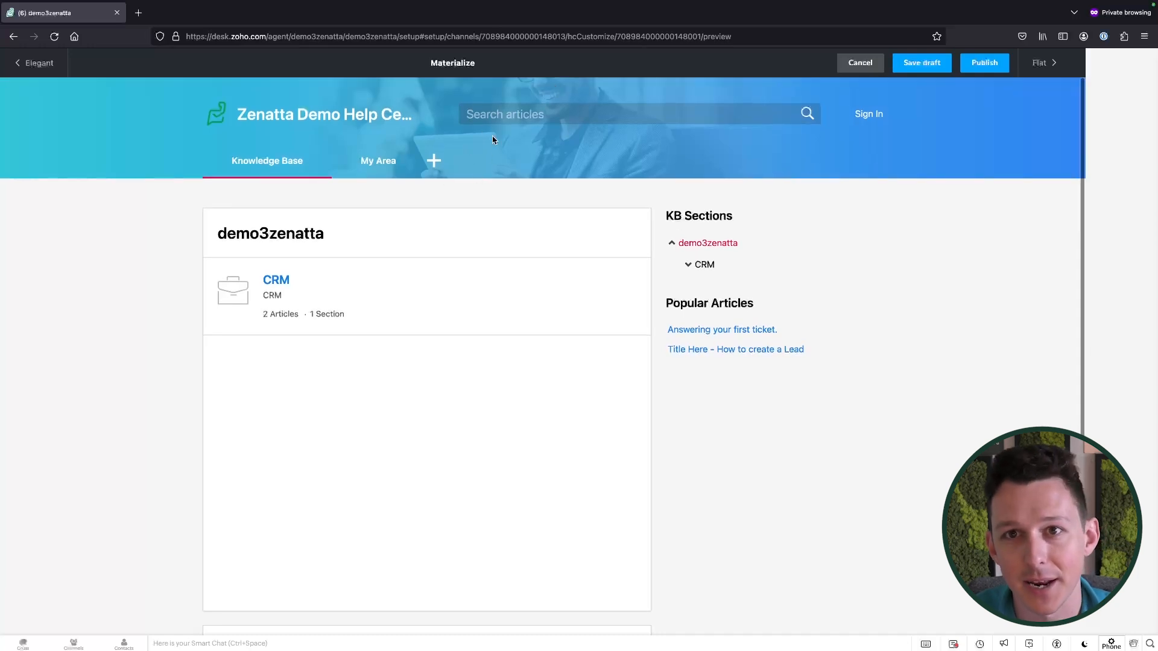
click(1054, 64)
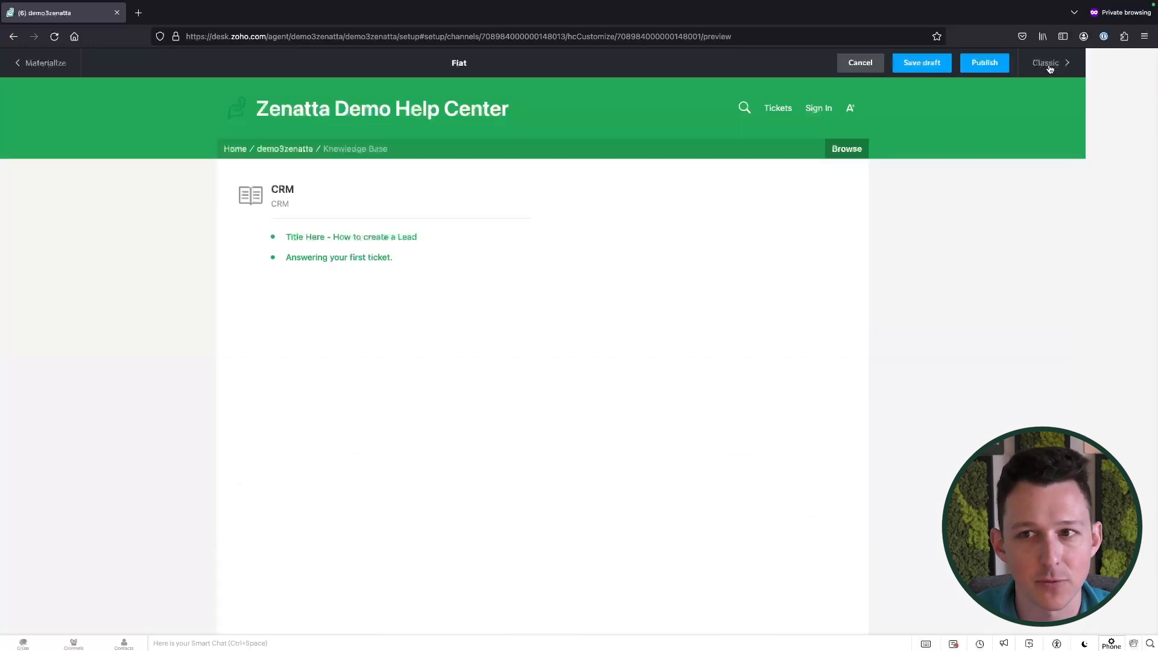
click(1049, 65)
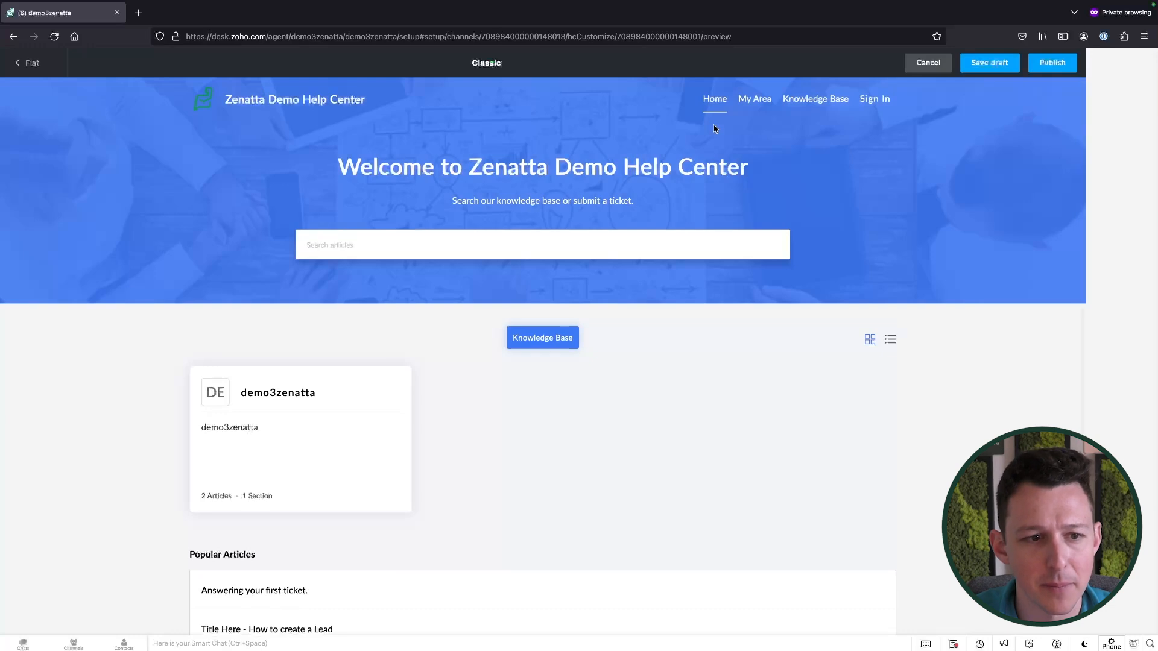
click(989, 62)
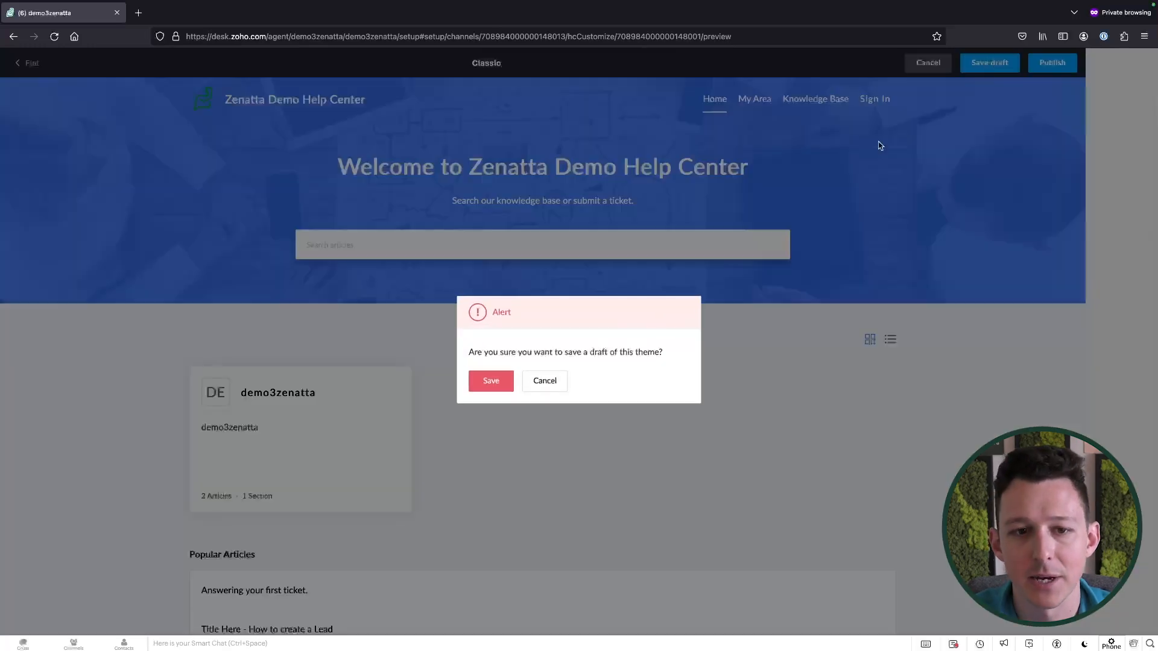
click(498, 387)
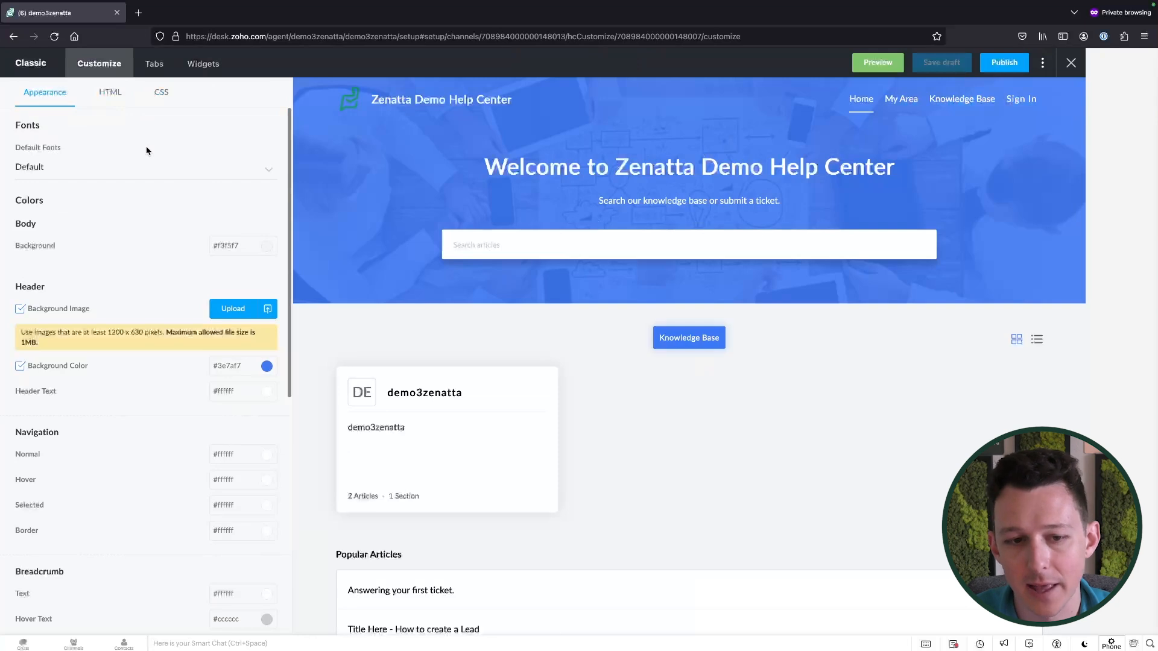
Compare Georgia and Helvetica as the Classic theme's default font and set it to Helvetica
scroll(60, 189, down, 1)
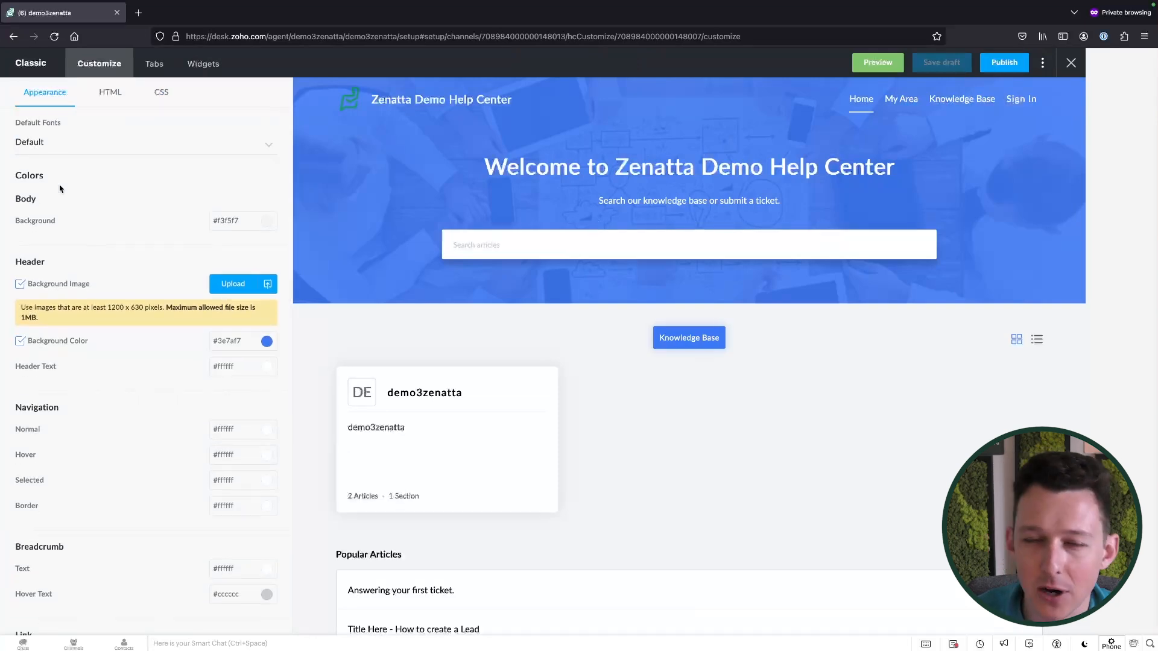
scroll(106, 191, up, 1)
click(117, 166)
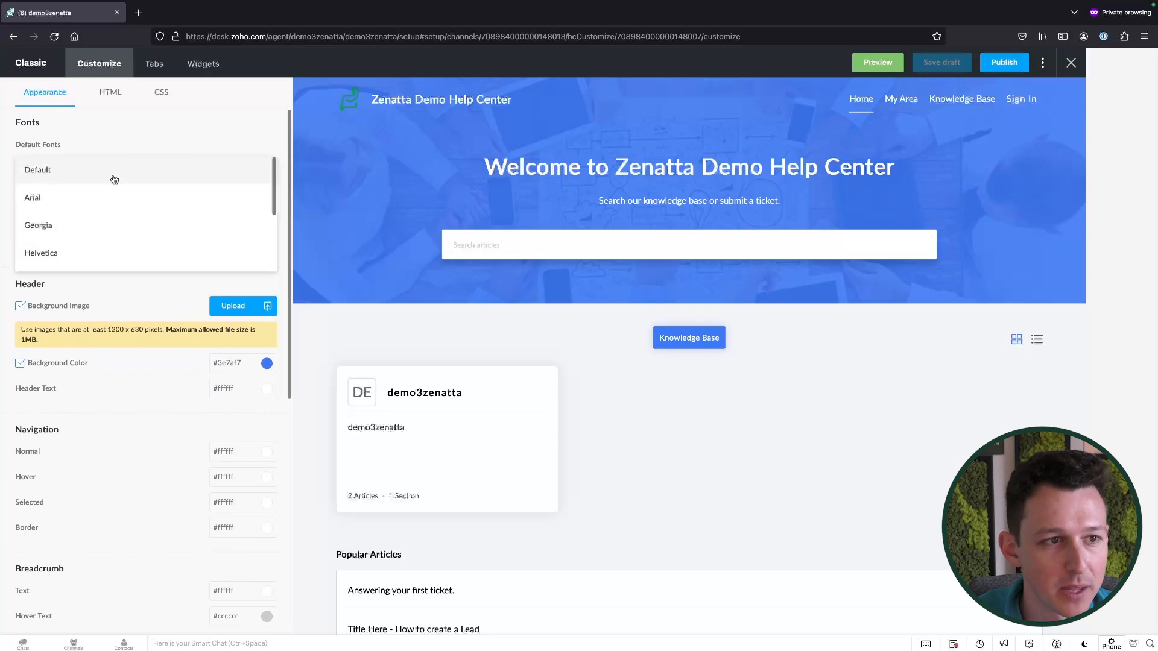
click(103, 227)
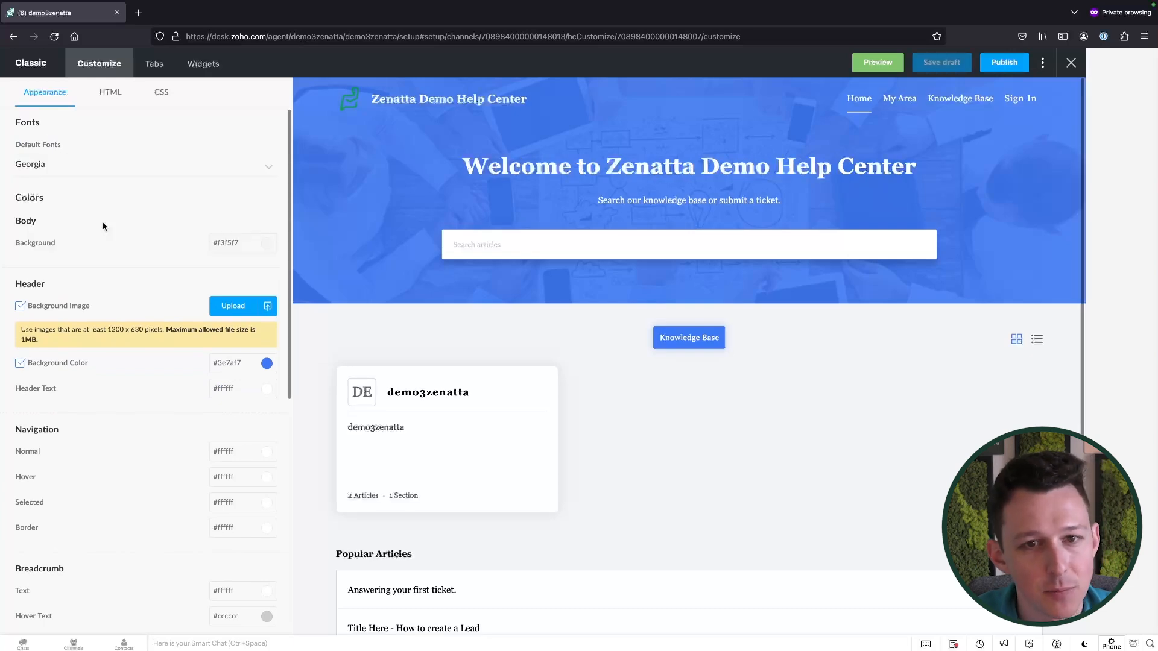
click(124, 172)
click(104, 253)
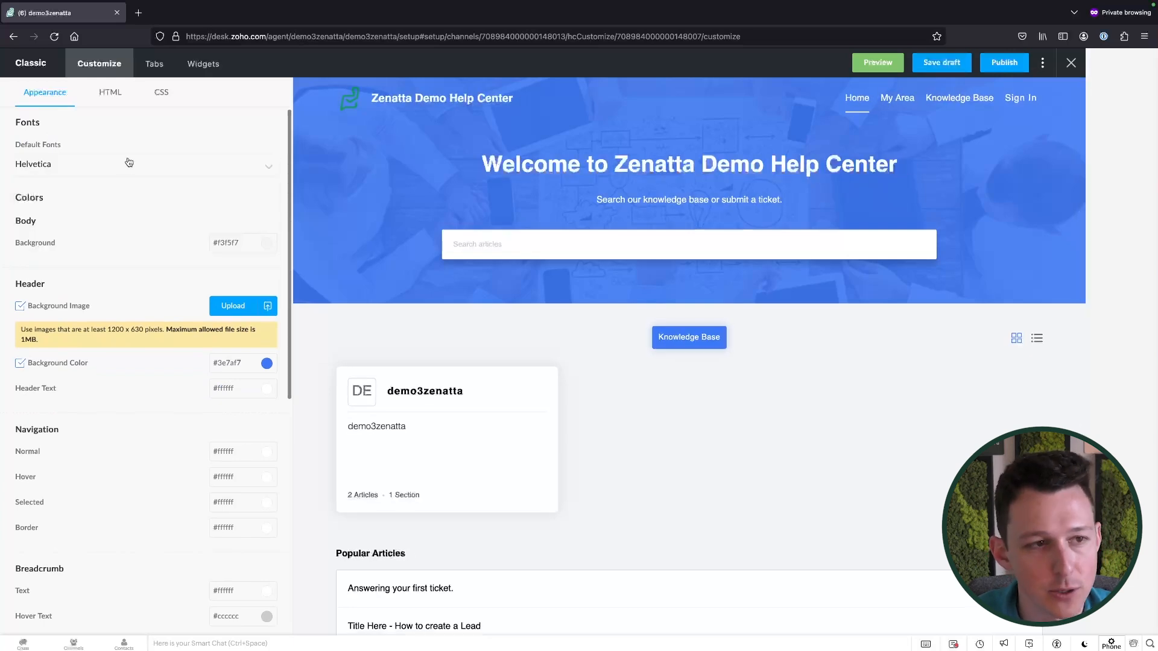
click(127, 162)
click(116, 232)
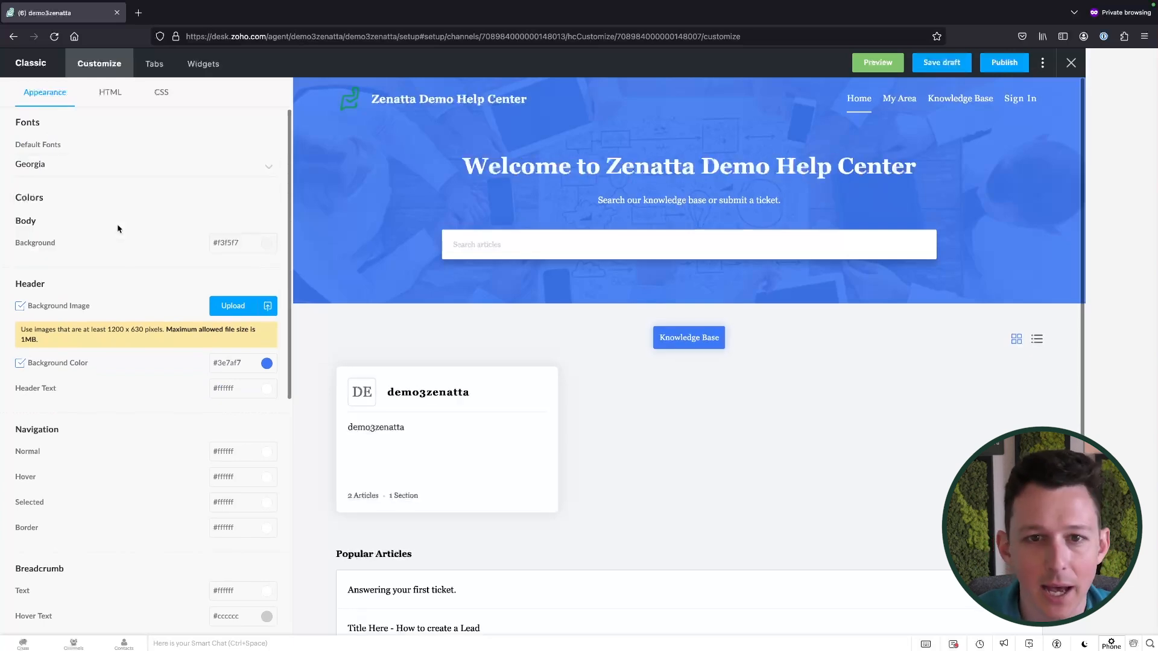
click(164, 175)
click(110, 254)
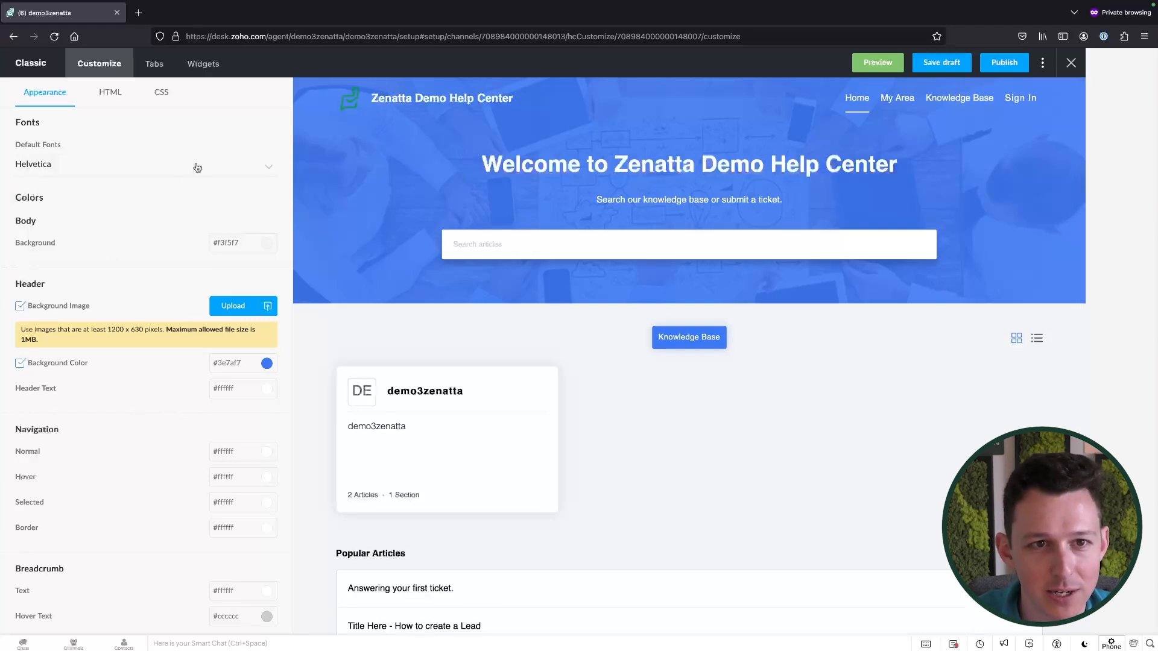
Examine the Classic theme's color settings for the body, header, navigation, breadcrumb, links, buttons and footer
scroll(170, 239, down, 1)
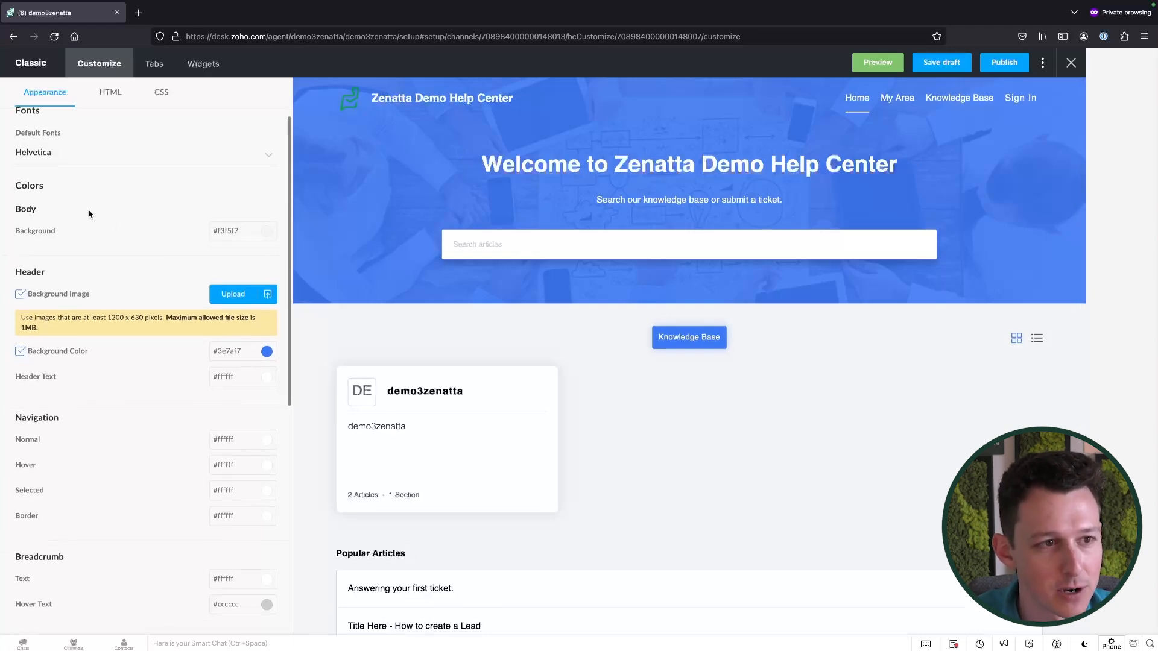
scroll(90, 215, up, 1)
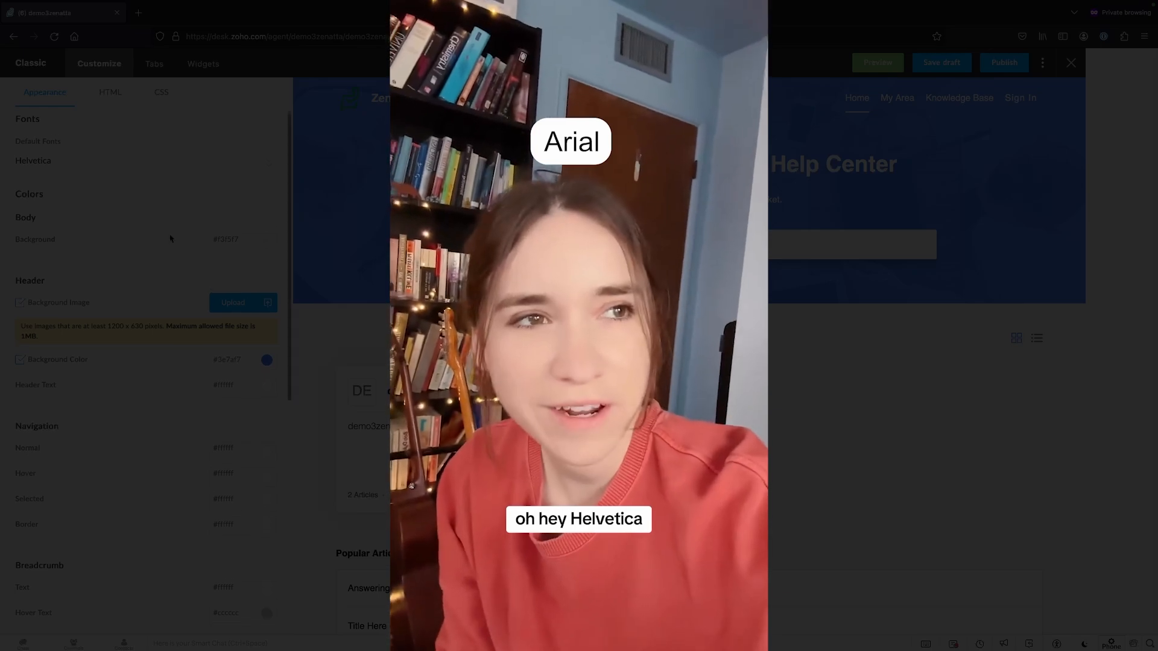
scroll(90, 214, down, 1)
scroll(89, 214, down, 1)
drag(22, 171, 68, 266)
click(70, 265)
scroll(78, 264, down, 1)
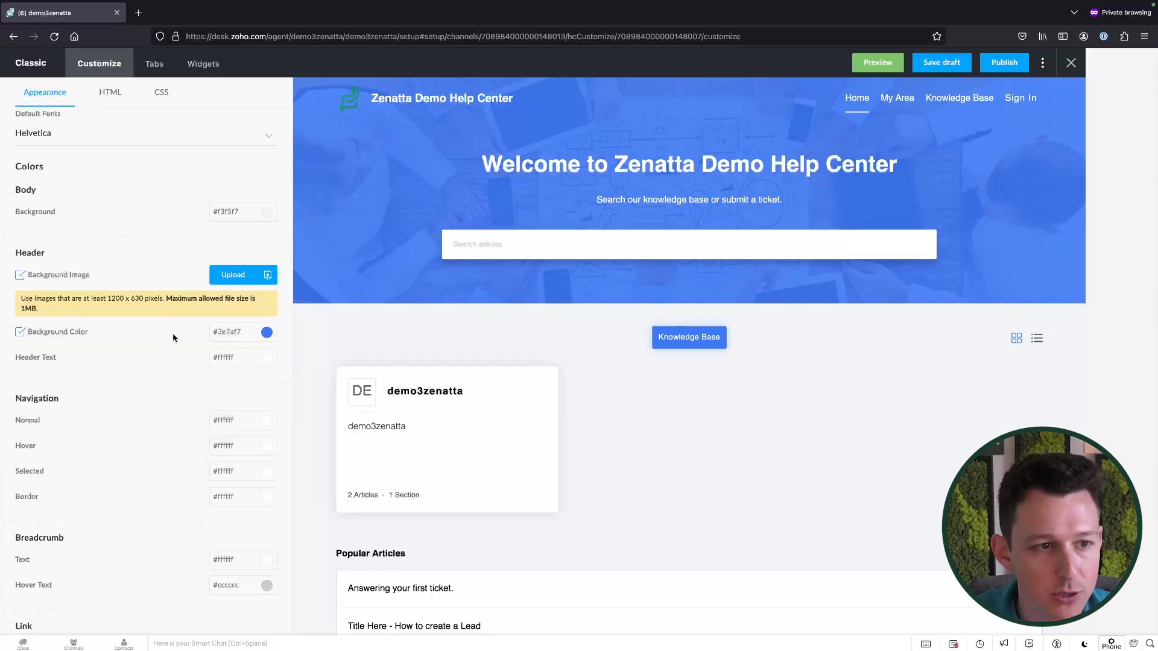
scroll(179, 298, down, 4)
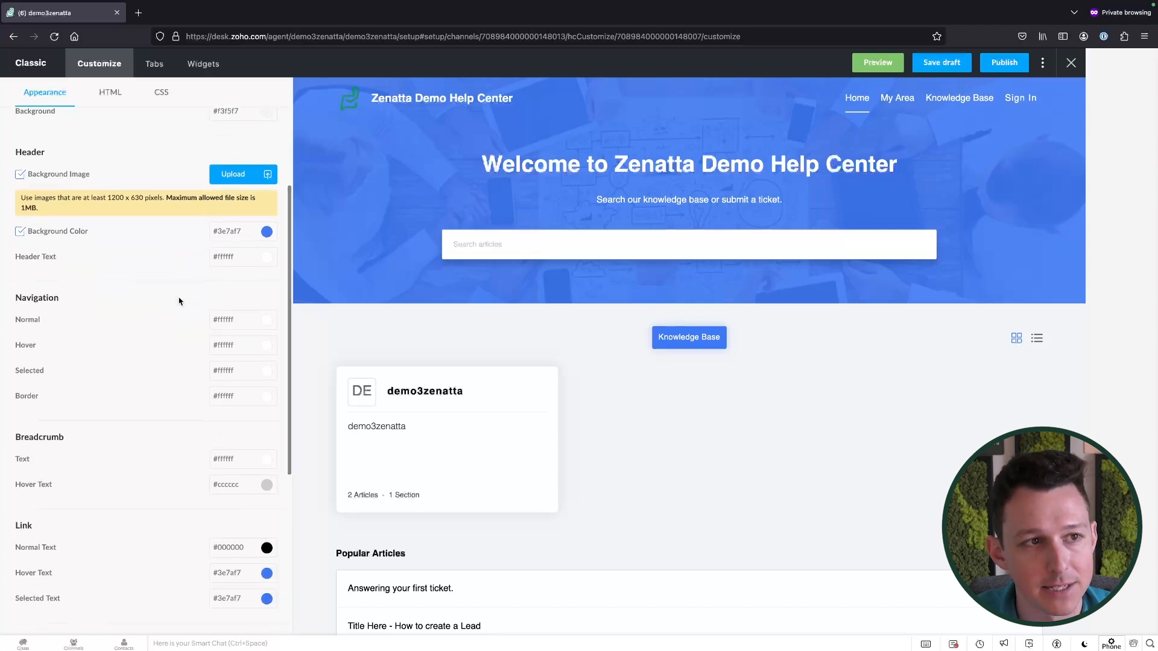
scroll(178, 301, down, 4)
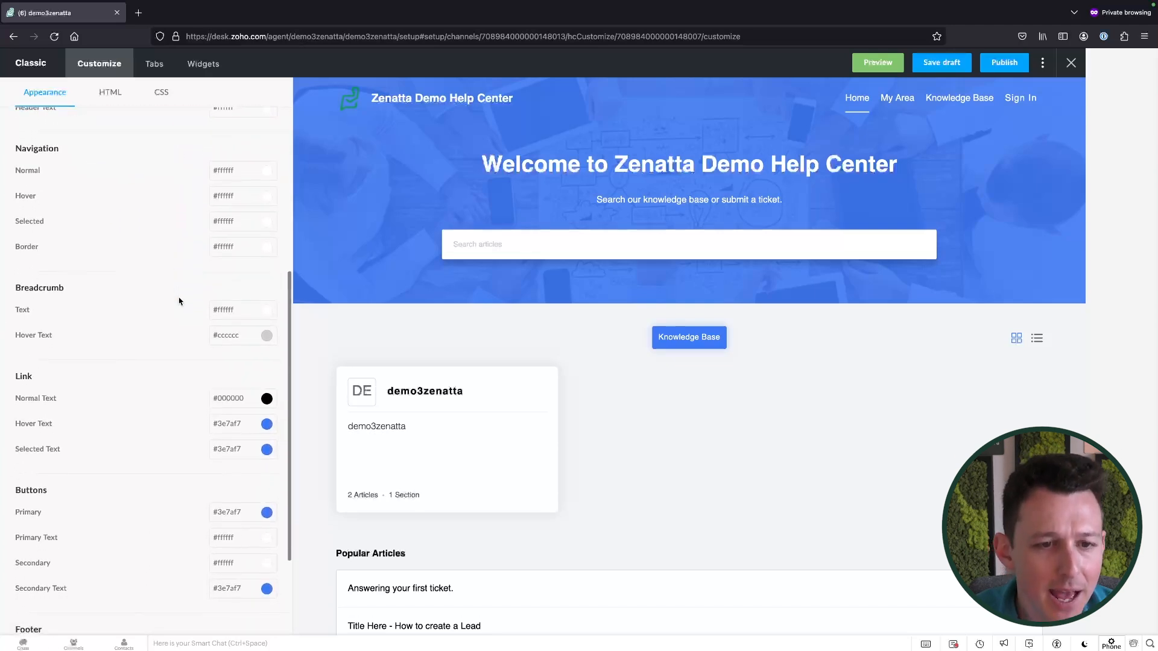
scroll(194, 392, down, 4)
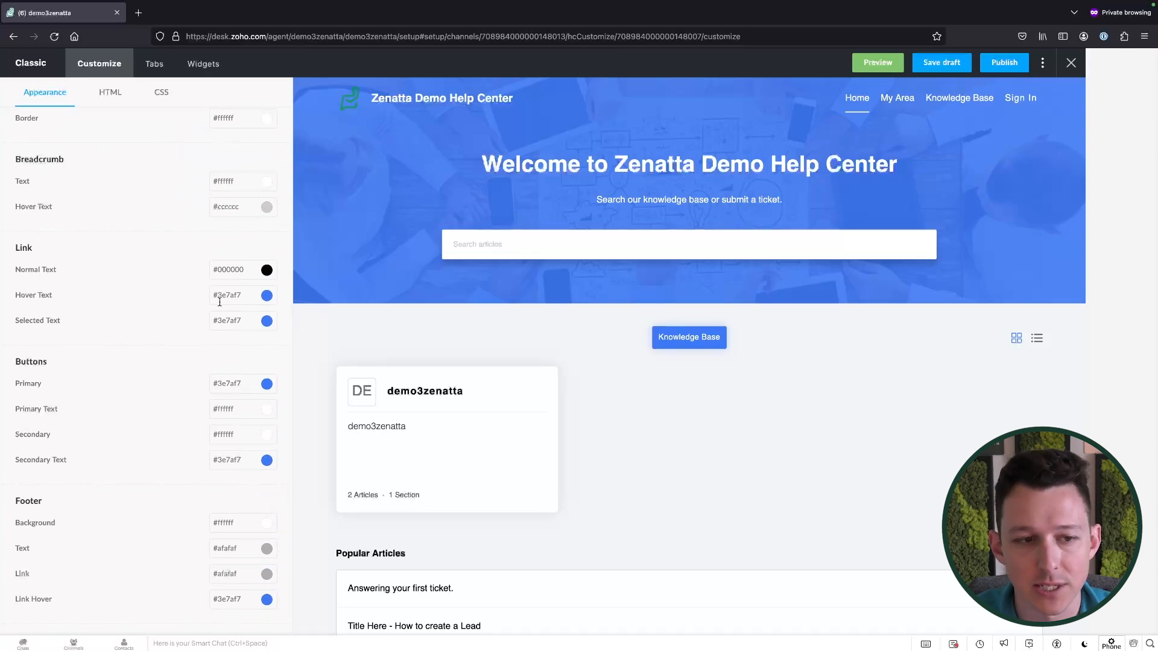
Try dark red #632727 and black #000000 as the header text color, and set it back to white #ffffff
scroll(220, 302, up, 10)
click(229, 316)
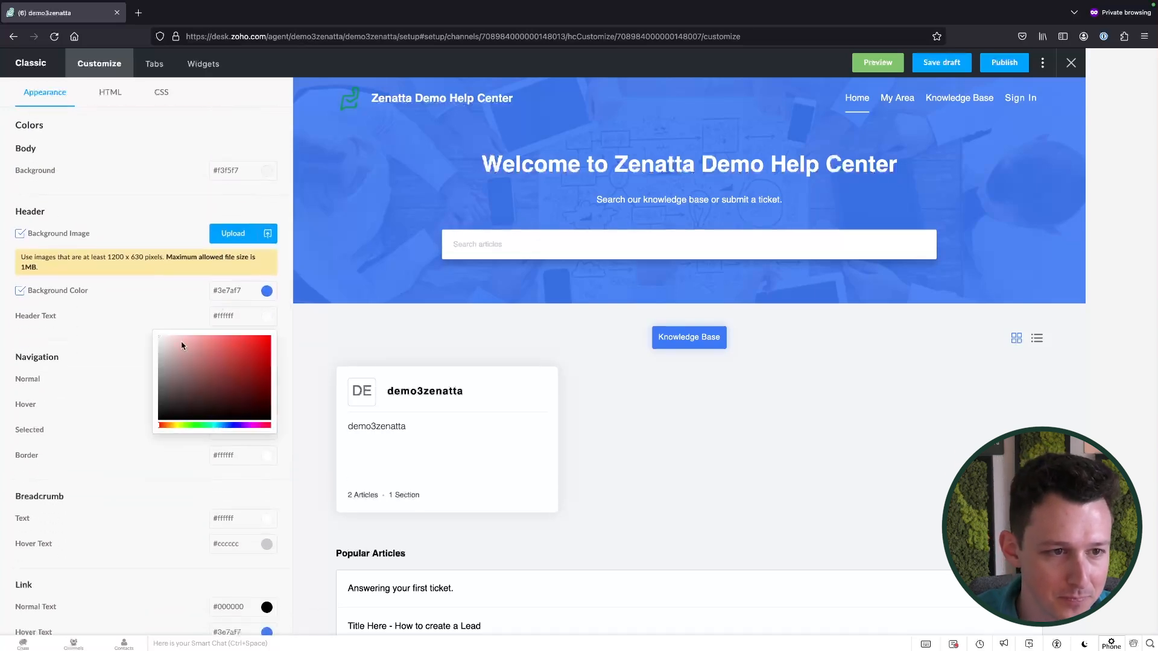
click(227, 389)
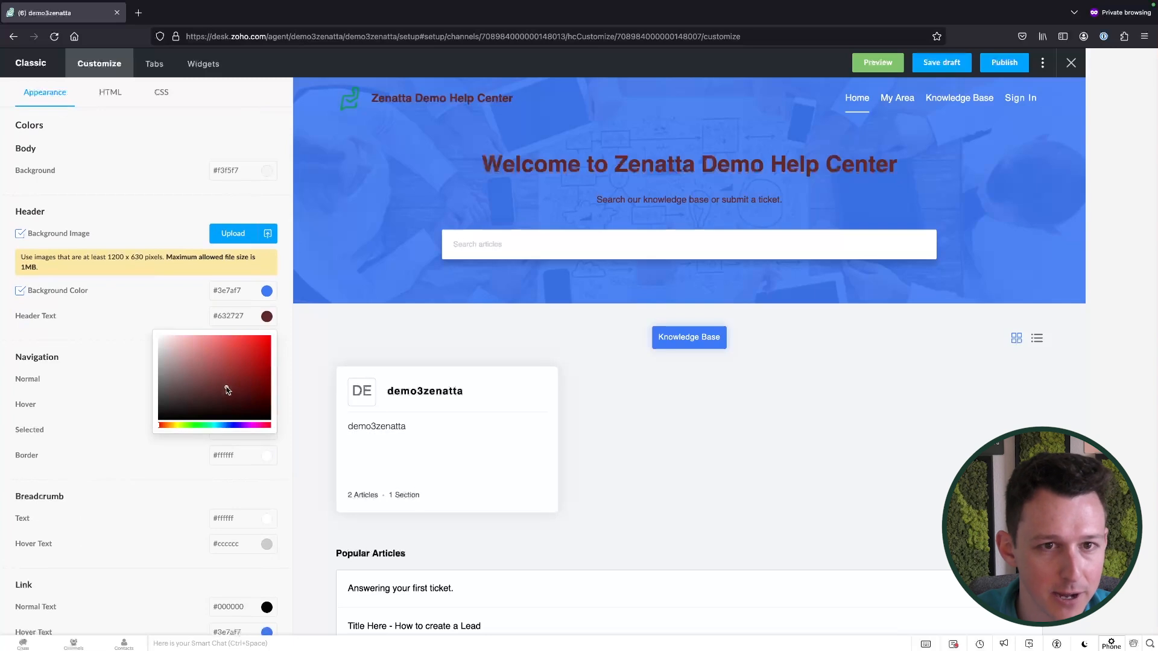
click(289, 437)
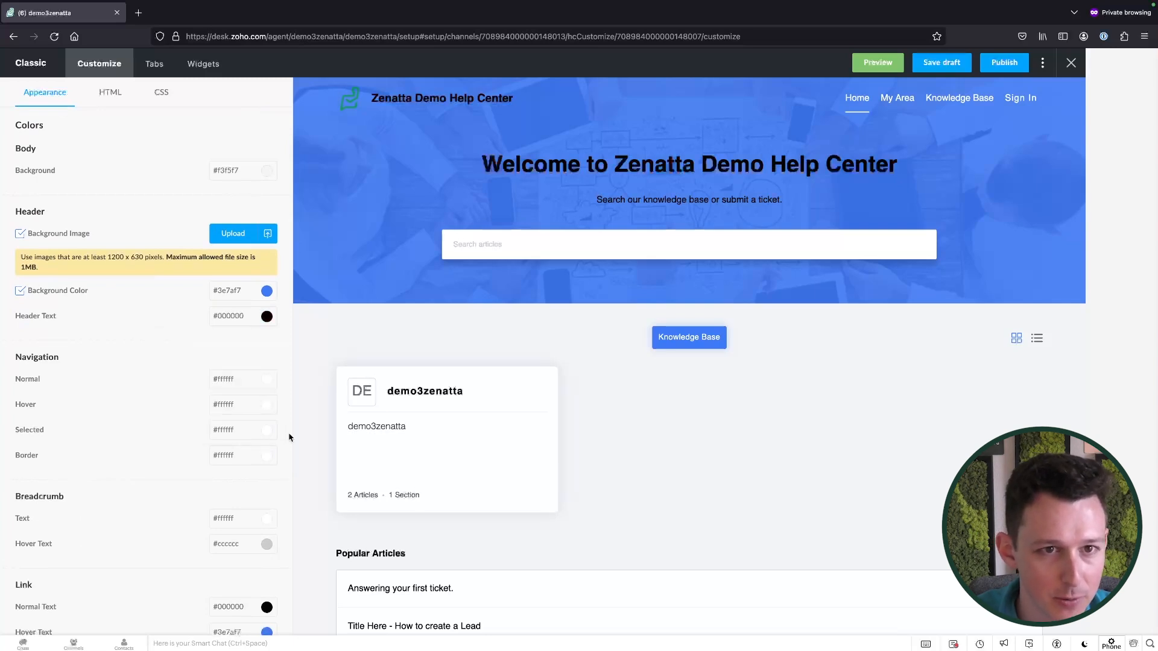
click(260, 316)
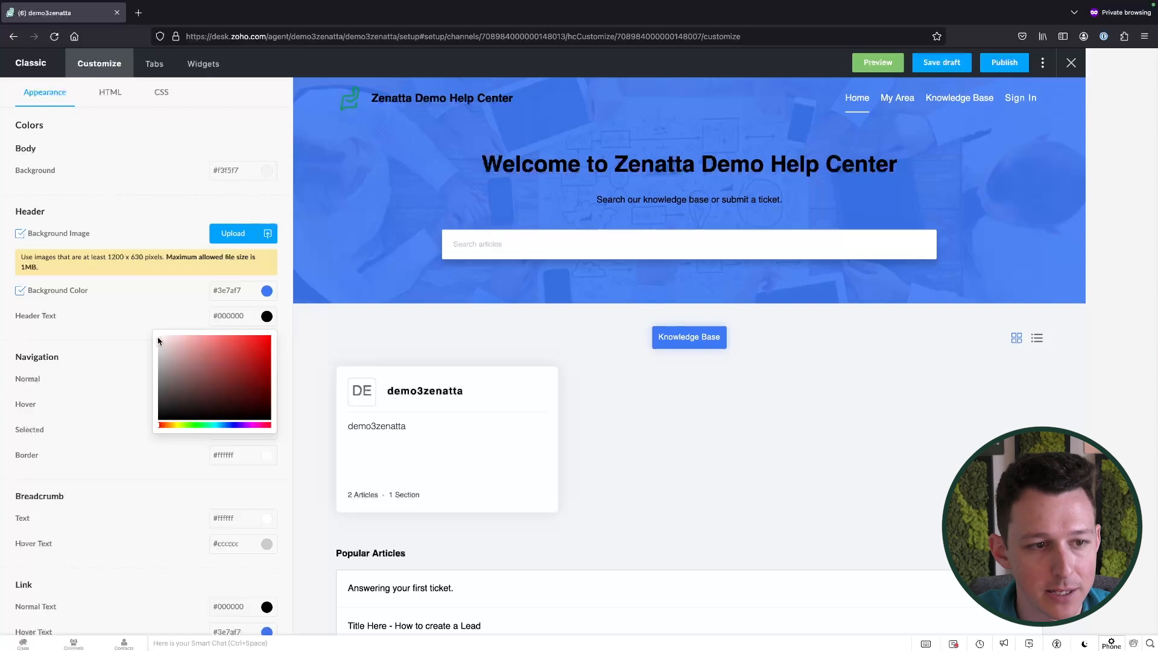
drag(158, 341, 157, 337)
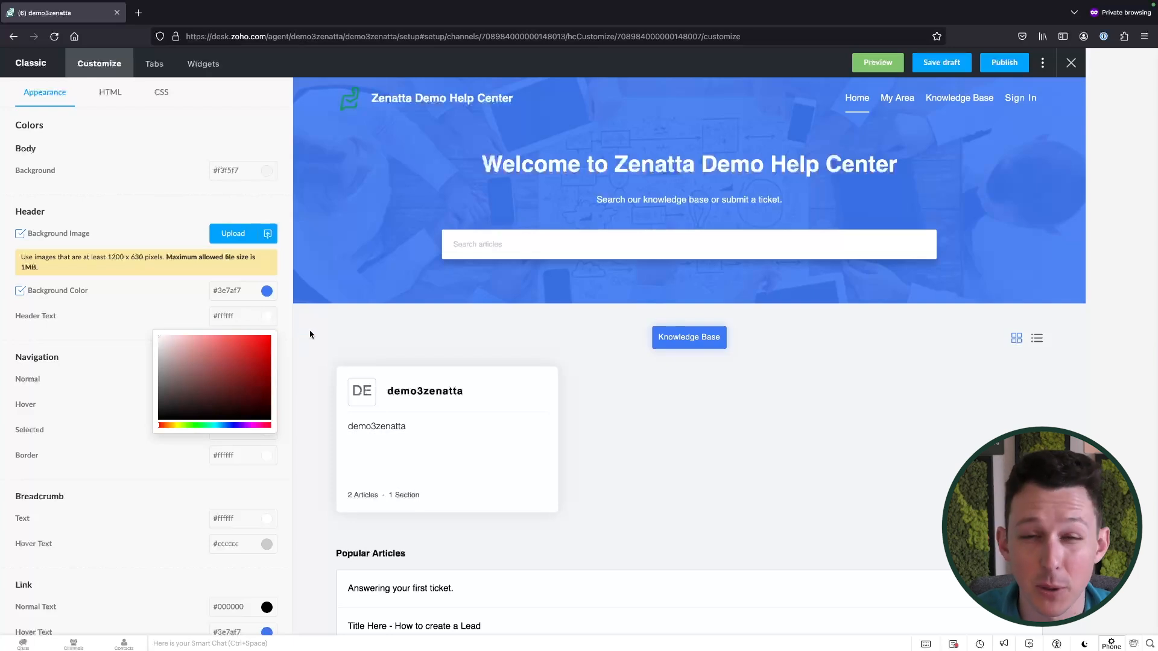
click(143, 314)
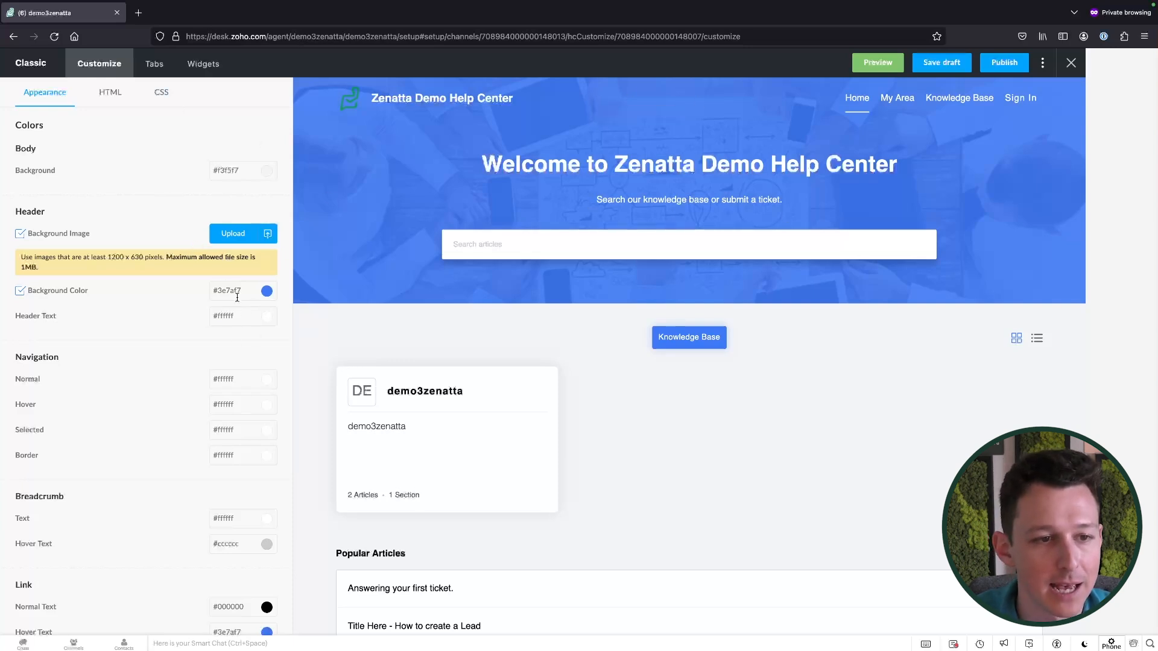
Examine the Classic theme's header and footer HTML code without editing it
click(110, 92)
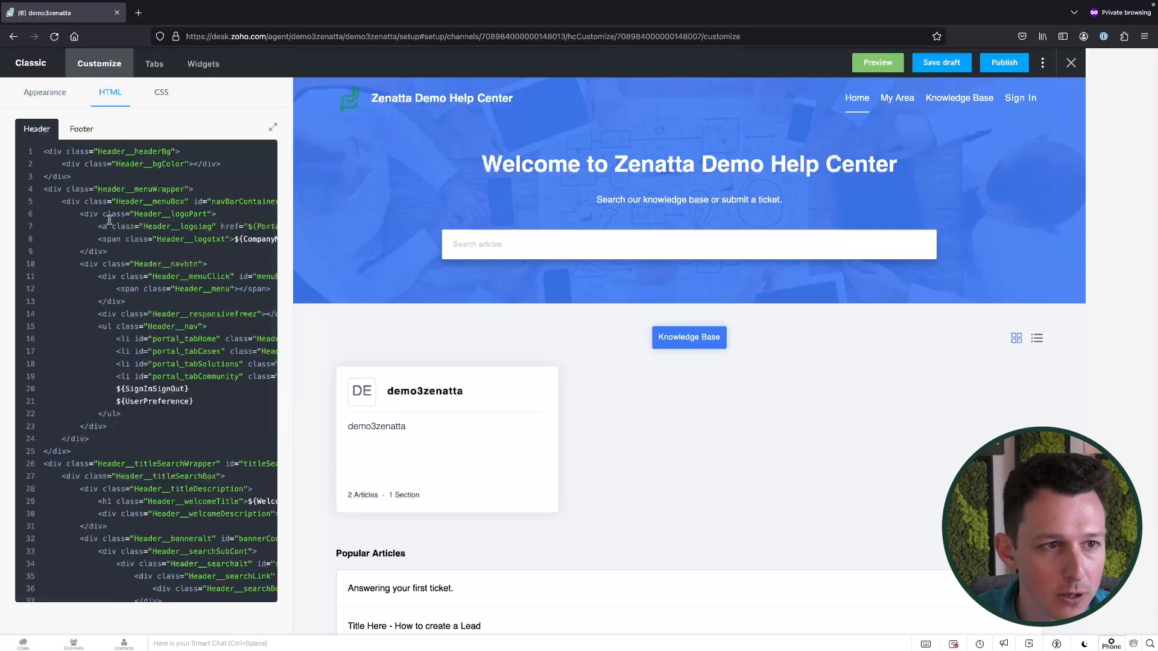
scroll(109, 220, right, 5)
scroll(109, 220, left, 4)
scroll(109, 221, left, 3)
click(81, 129)
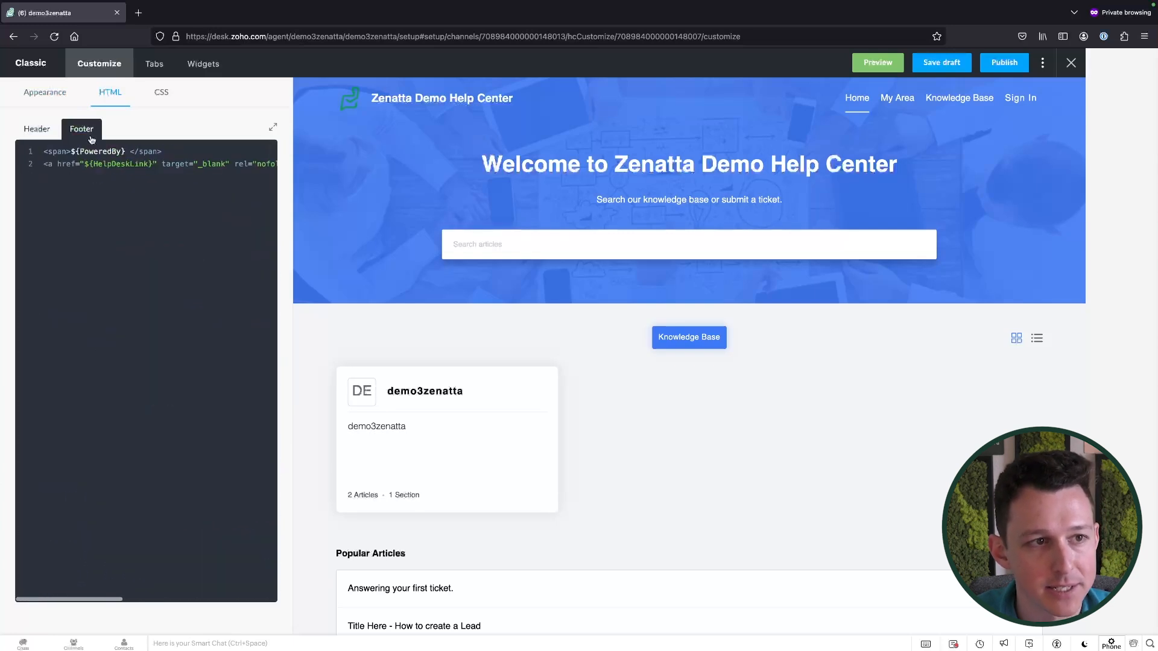
click(153, 101)
click(118, 99)
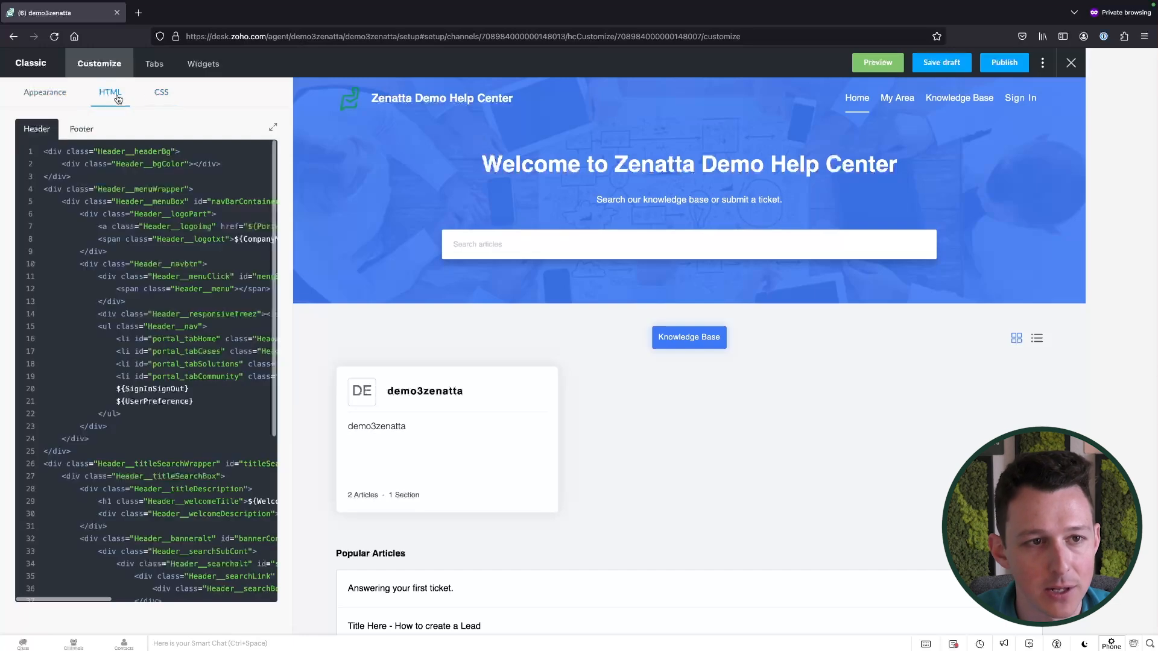
scroll(157, 264, down, 4)
scroll(157, 263, up, 4)
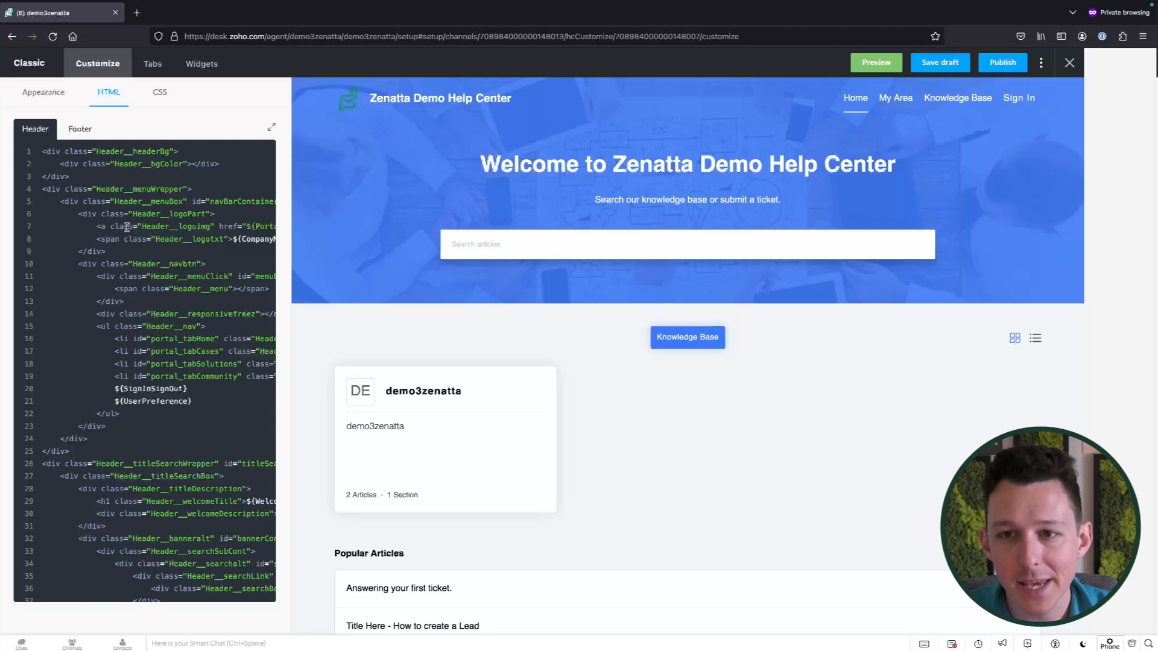
scroll(125, 220, right, 5)
scroll(125, 219, left, 3)
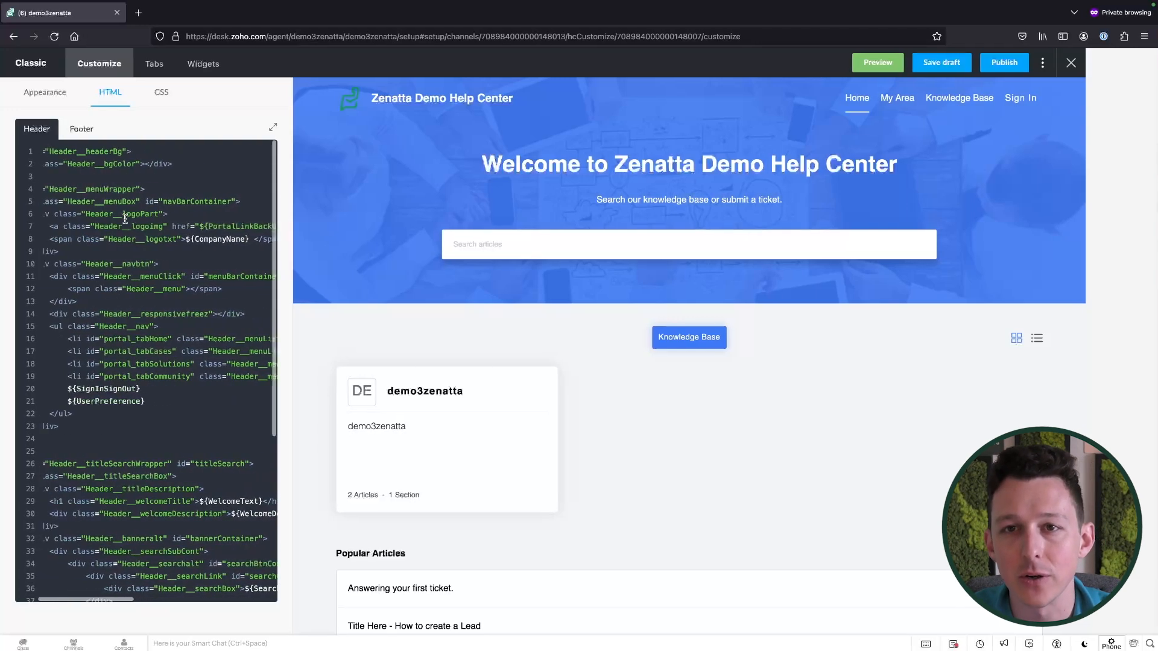
scroll(125, 219, left, 1)
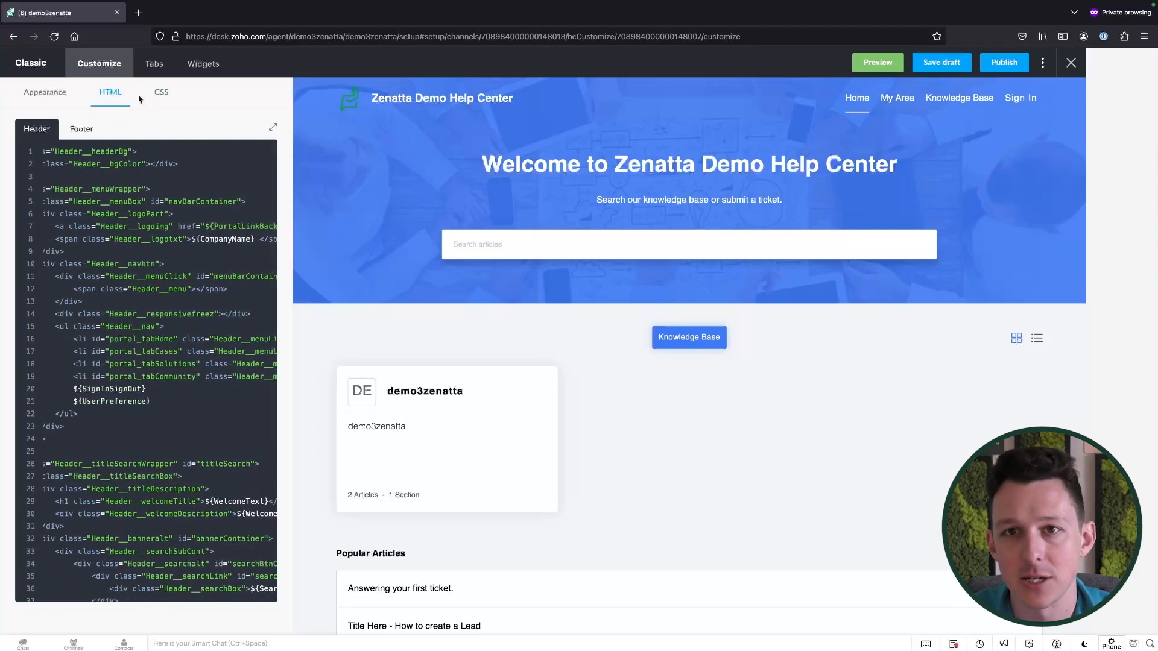
Review the Classic theme's tab settings and check the Home and My Area pages in the live preview
click(159, 65)
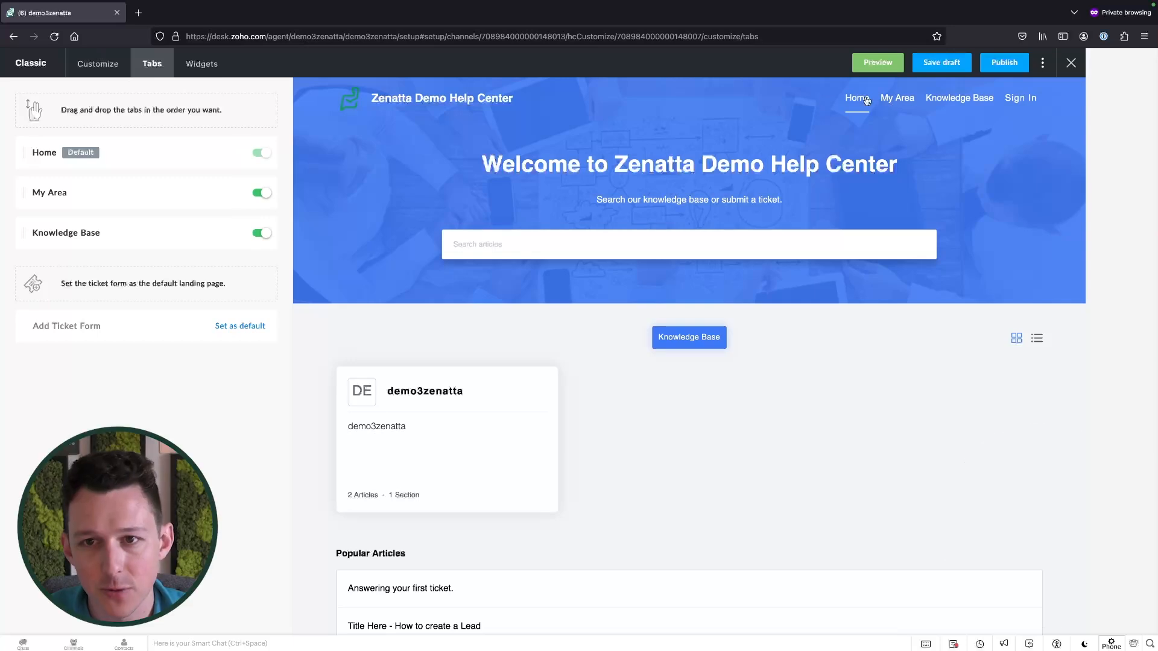
scroll(625, 391, down, 2)
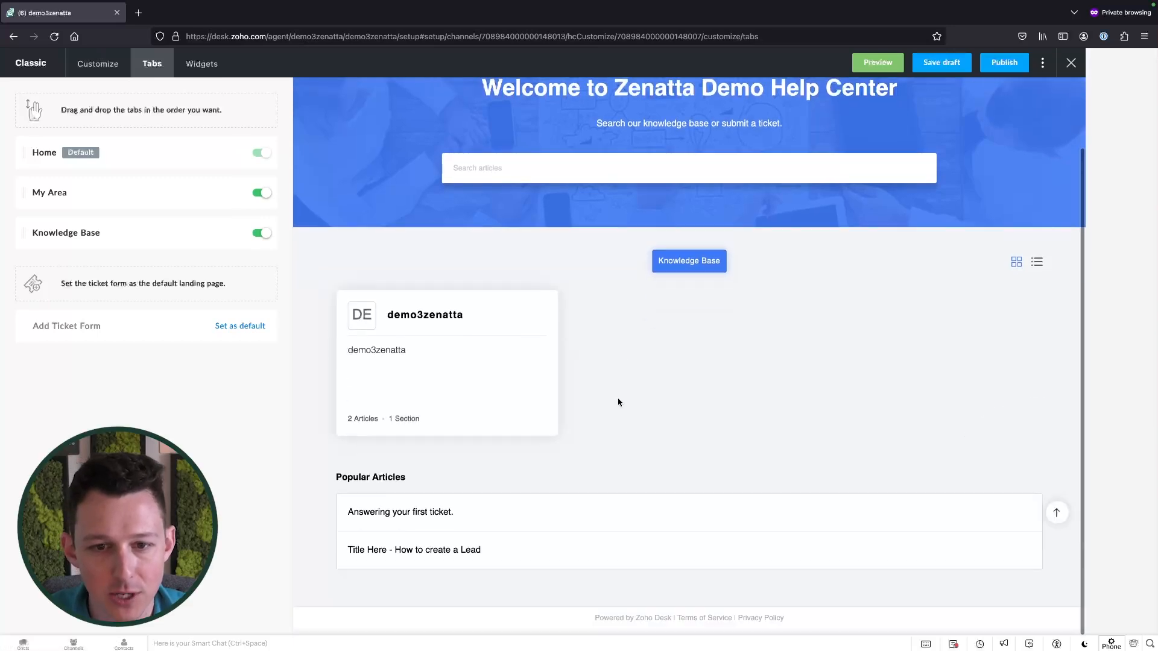
scroll(584, 230, up, 2)
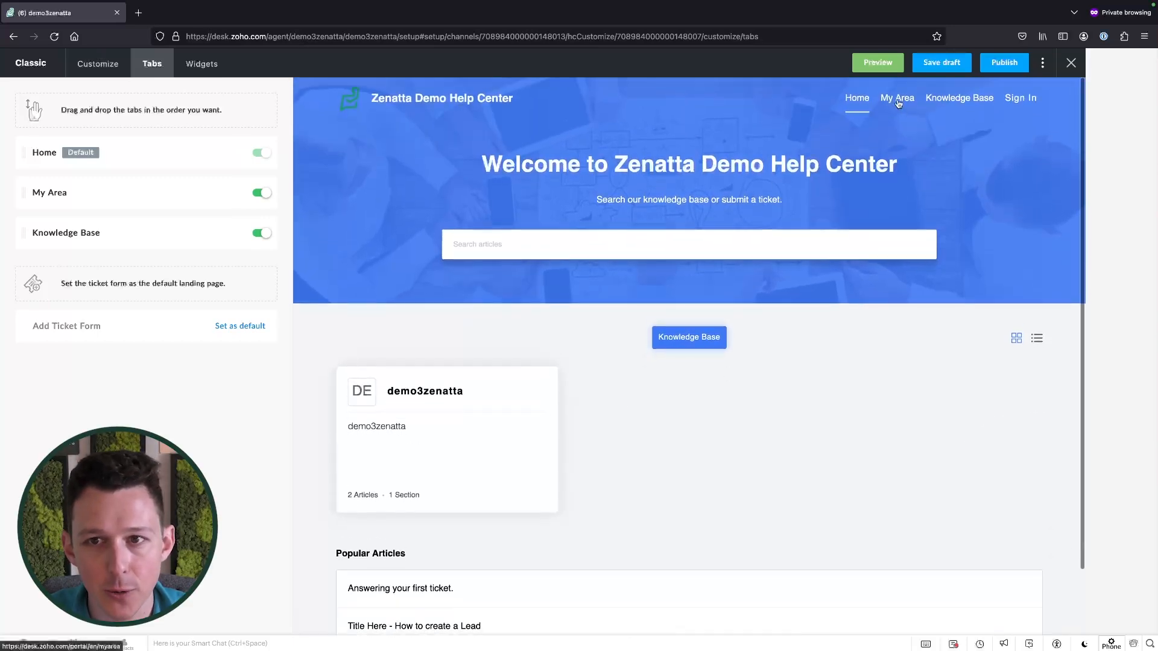
click(897, 101)
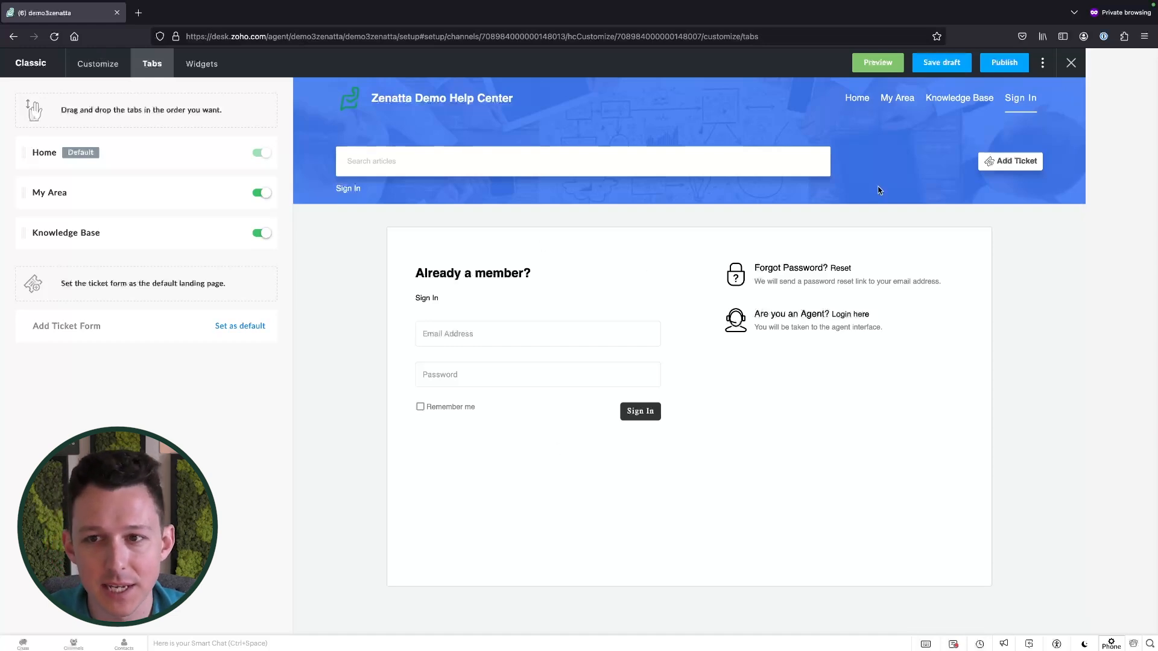
Check the Knowledge Base page in the live preview, and hide the My Area tab and show it again
click(954, 103)
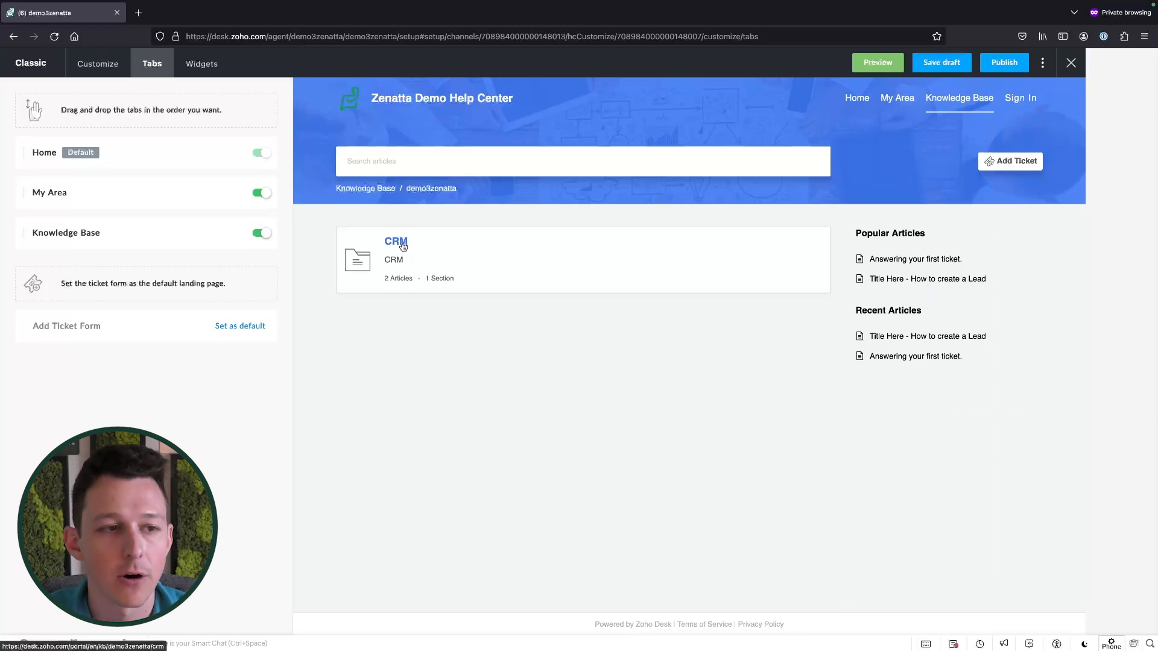
click(263, 194)
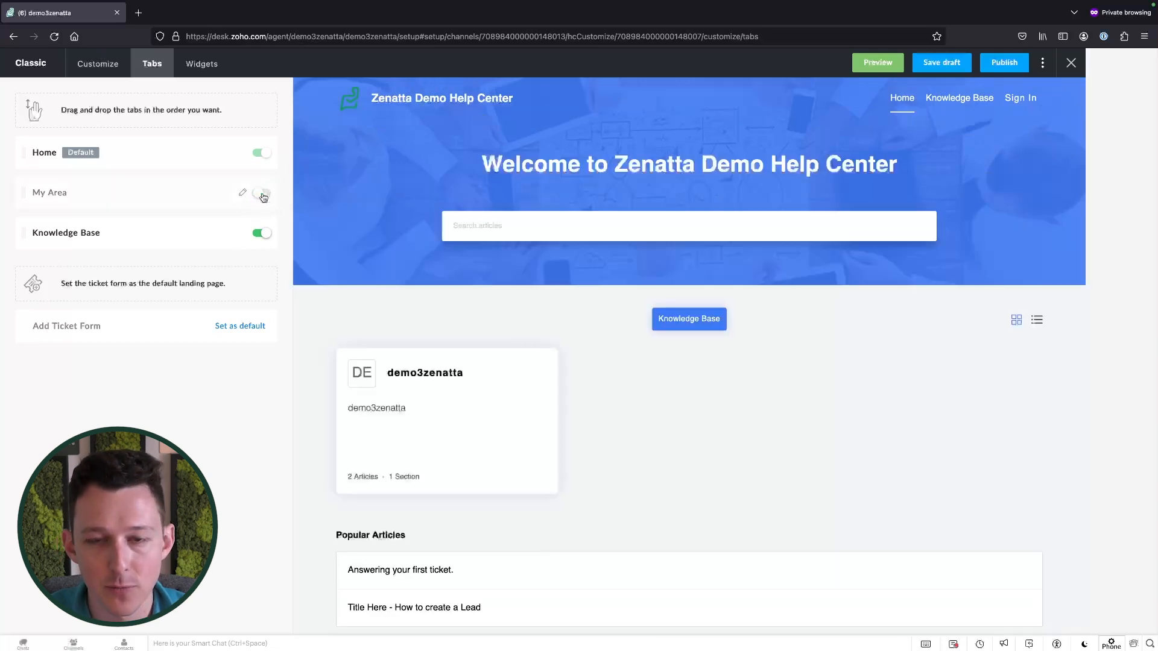
click(264, 196)
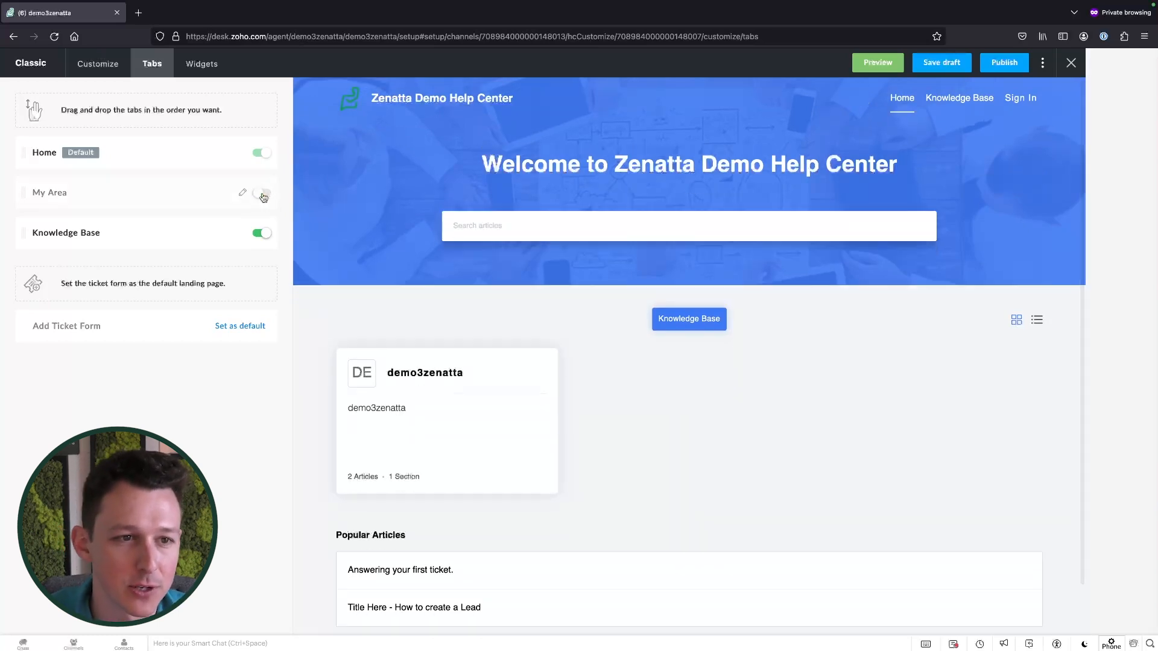
Change the display name of the My Area tab to Tickets and save it
click(243, 194)
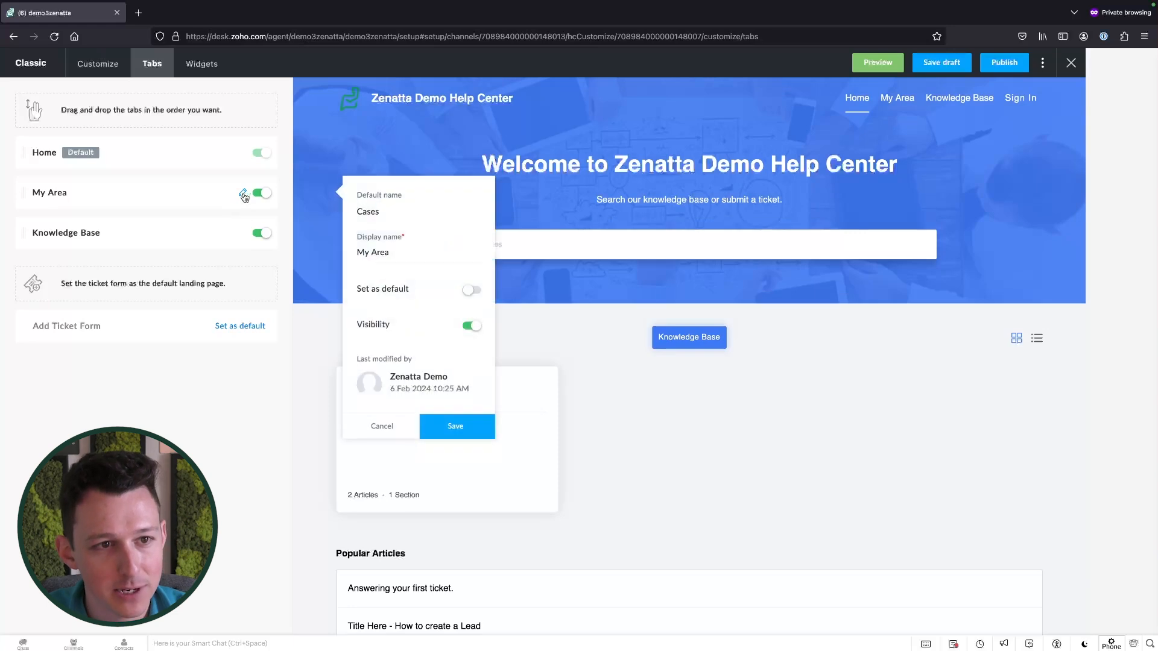
triple_click(394, 252)
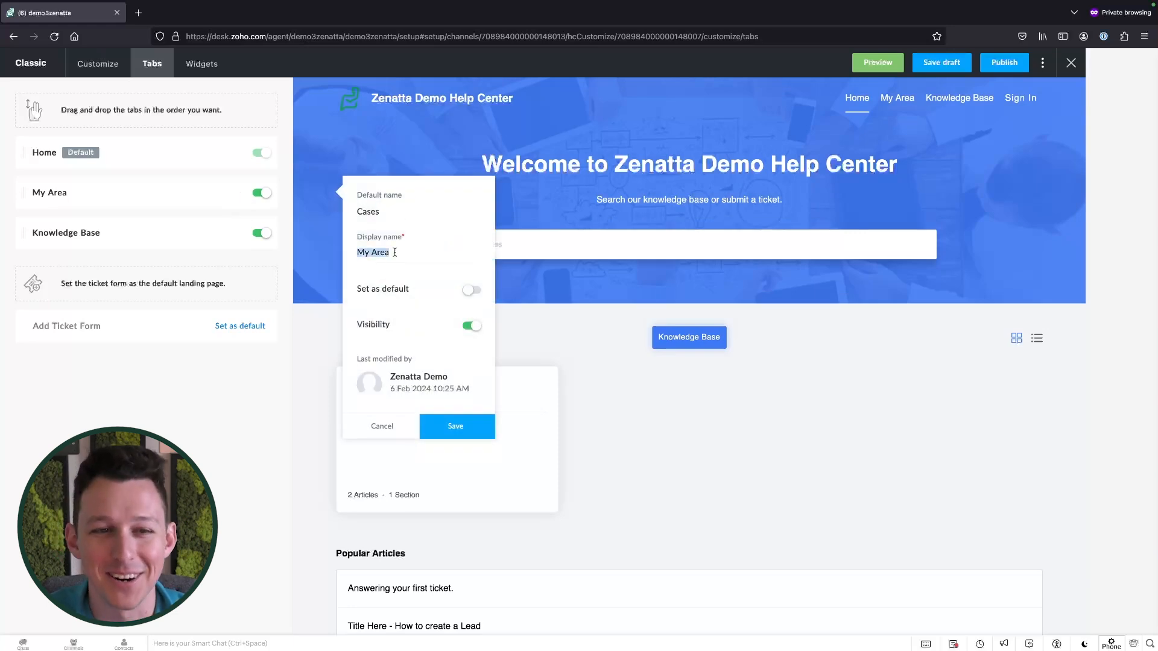
text(Tickets)
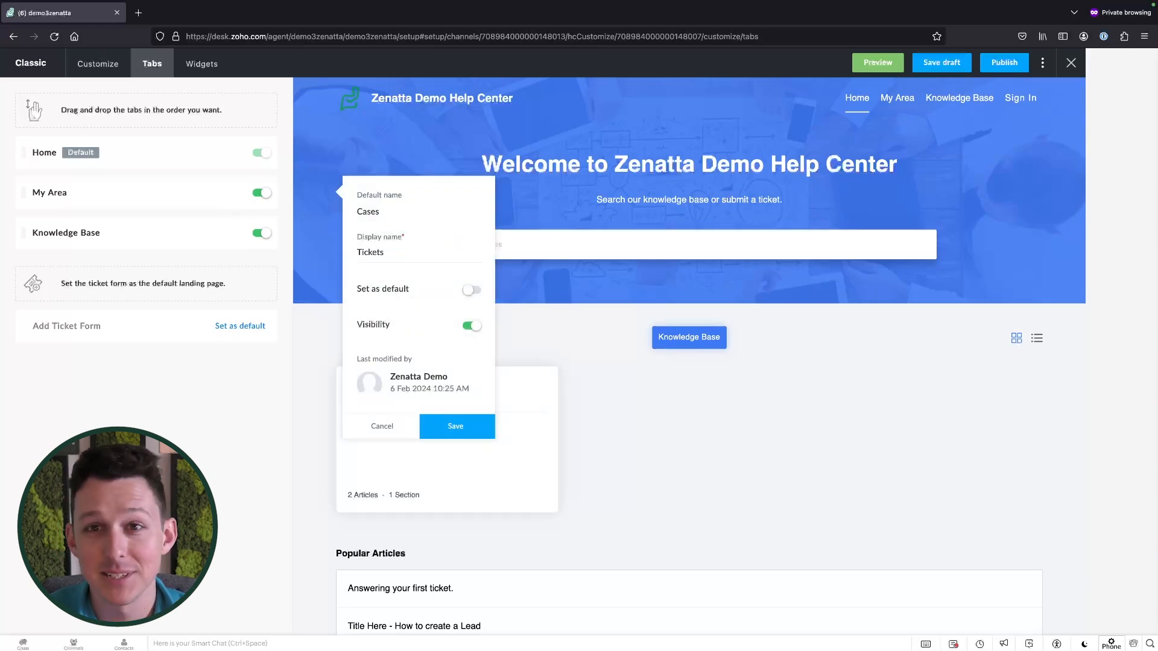
click(454, 426)
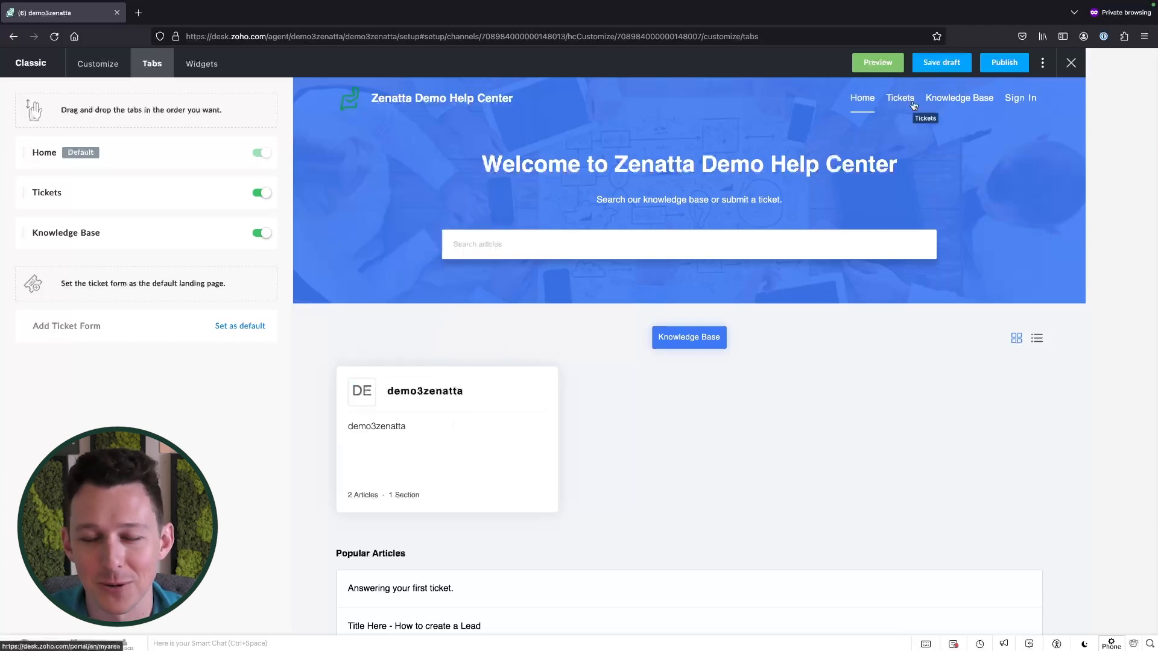
Try the Add Ticket Form as the default landing page and look over the form in the live preview
click(228, 328)
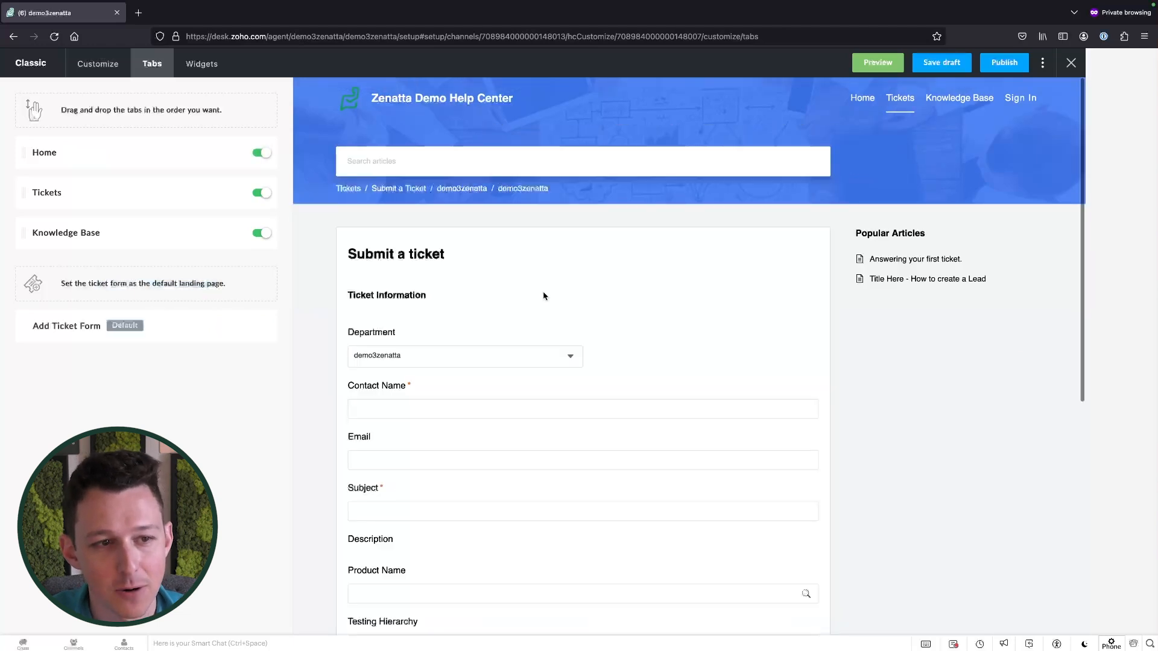
scroll(544, 296, down, 1)
scroll(544, 296, up, 1)
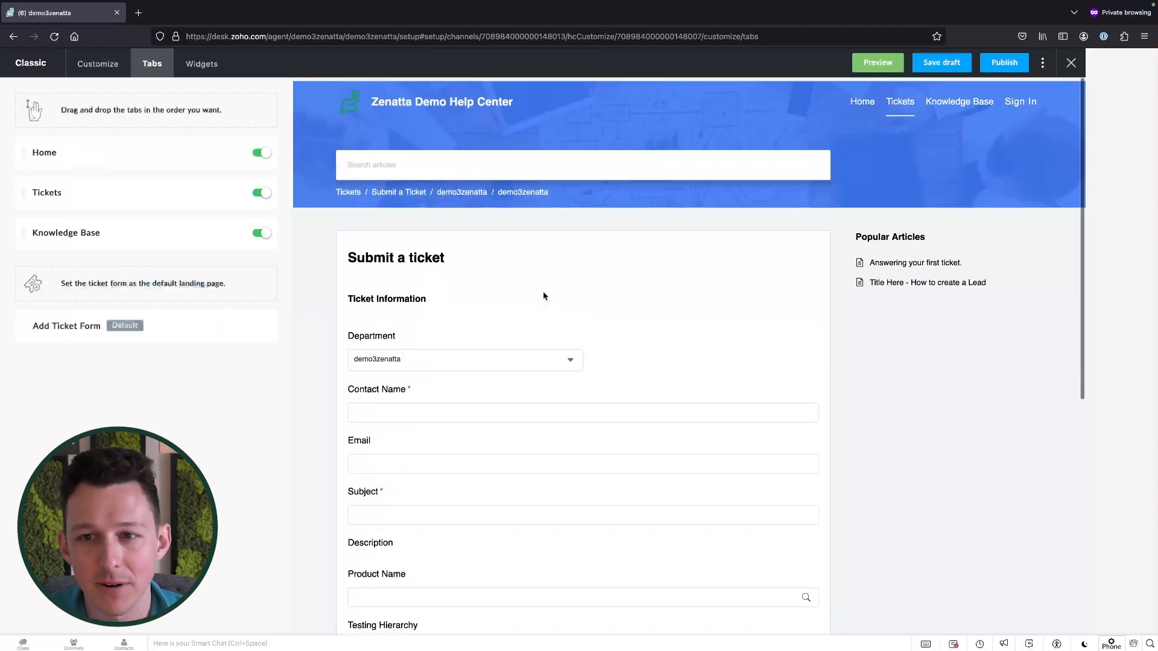
scroll(544, 296, down, 1)
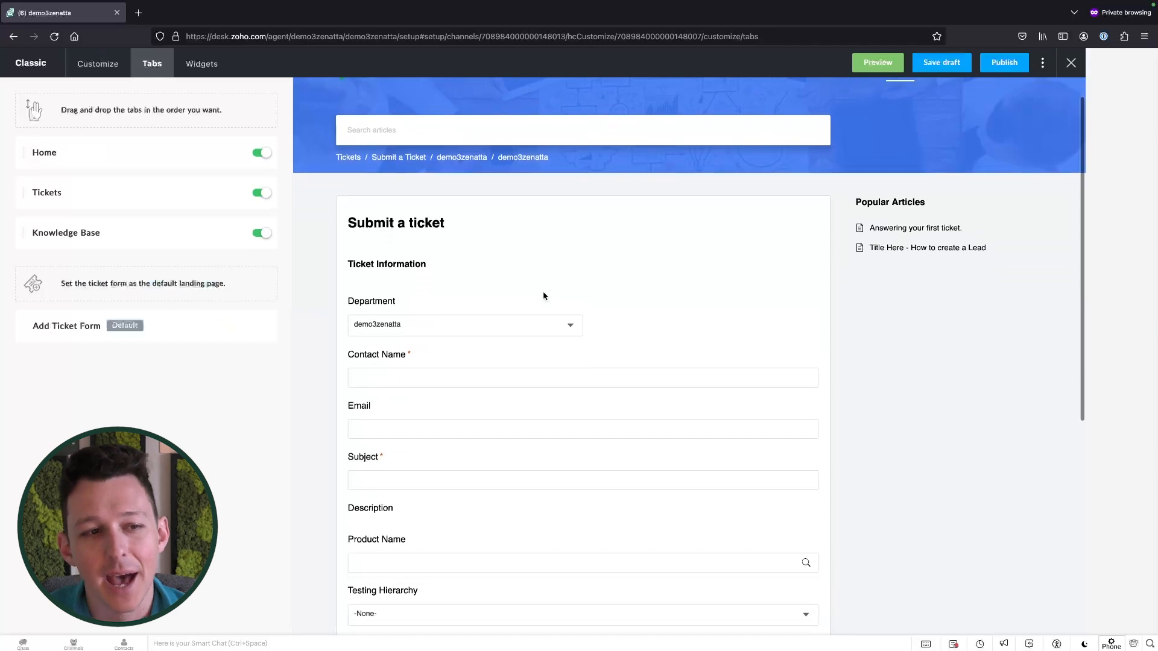
Make the Knowledge Base tab the default landing page and save its settings
click(243, 234)
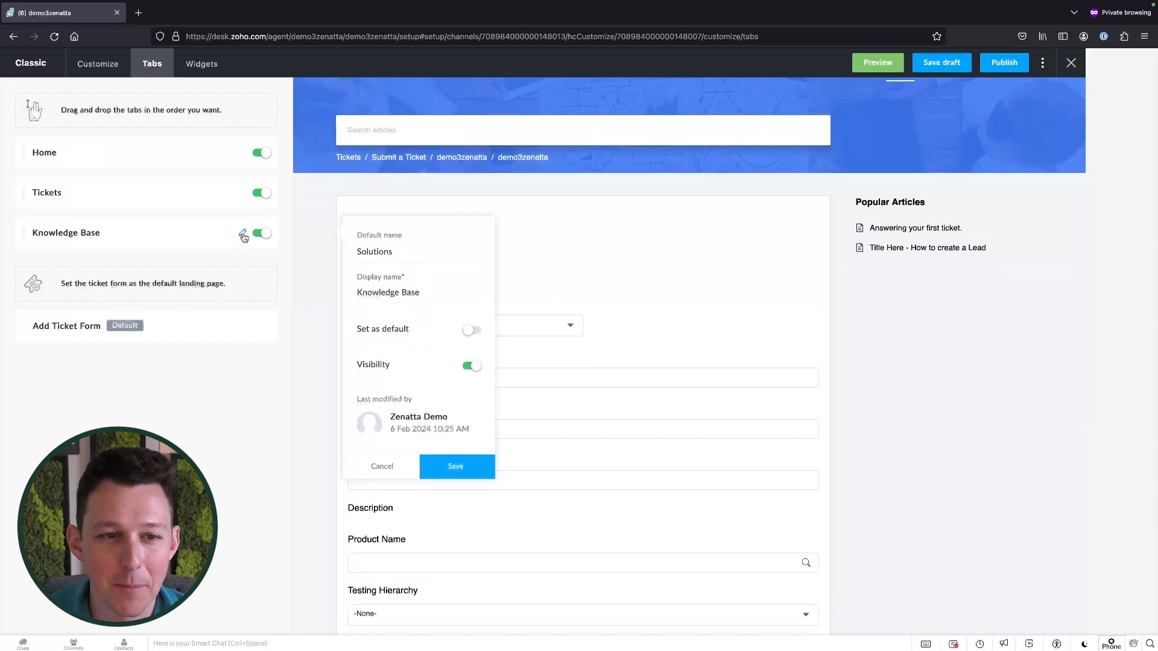
click(471, 331)
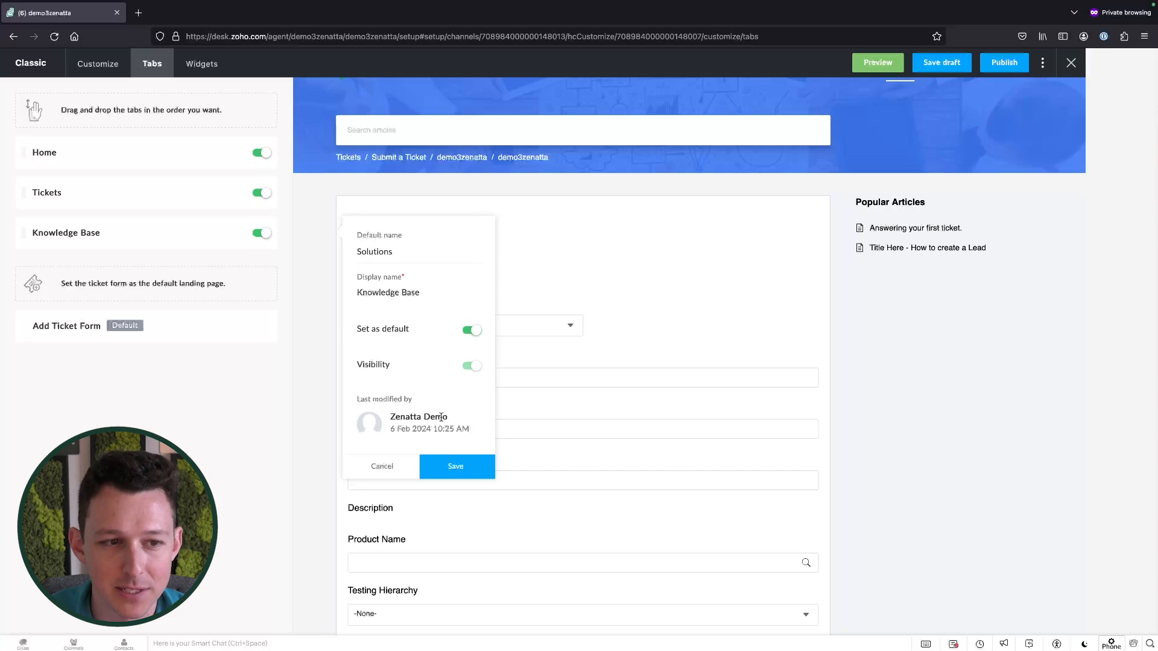
click(456, 468)
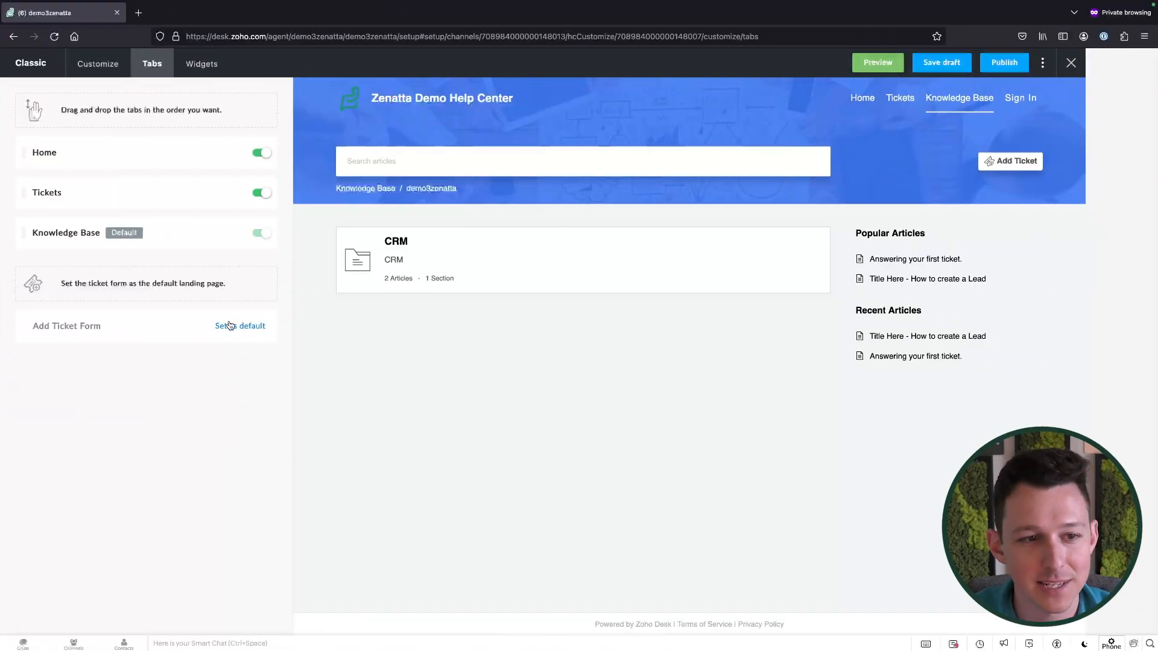
Switch the default landing page back to the Add Ticket Form and review all its fields in the preview
click(230, 325)
scroll(543, 310, down, 6)
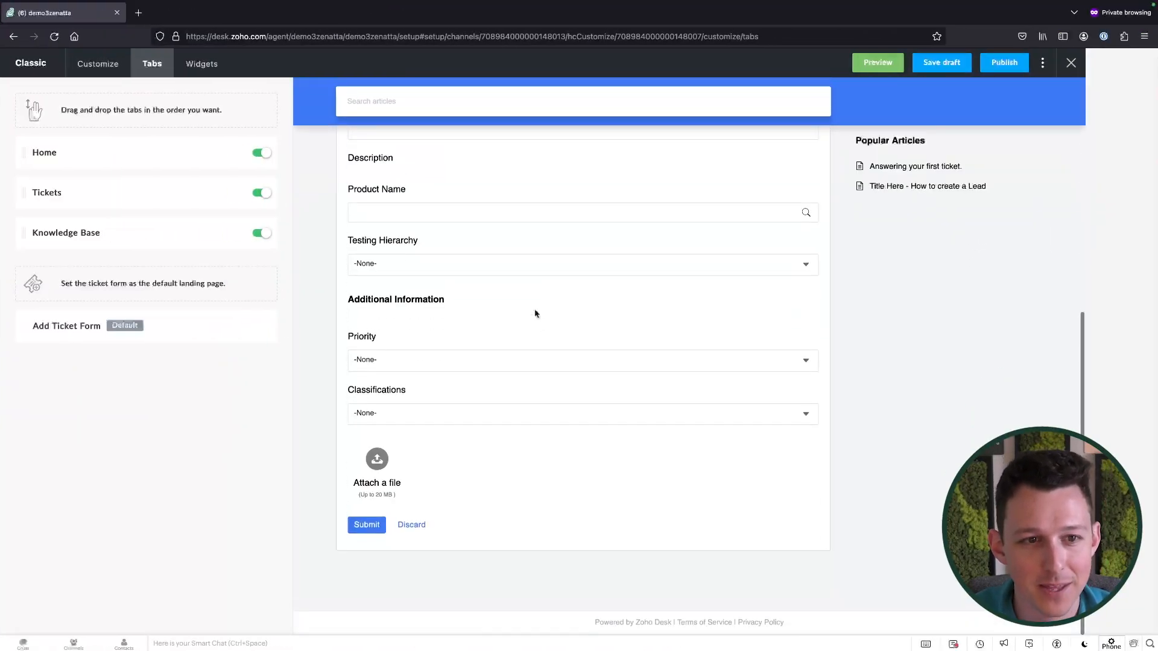
scroll(535, 313, up, 5)
scroll(534, 313, up, 2)
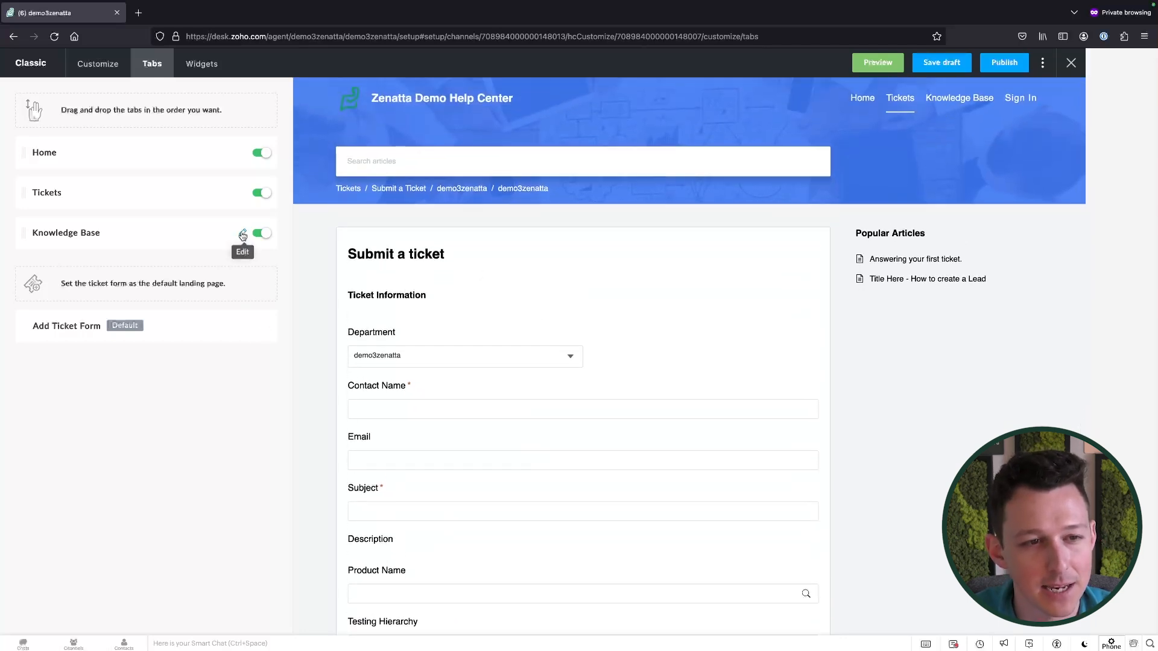
Set the Knowledge Base tab as the default landing page again in place of the ticket form
click(243, 234)
click(470, 332)
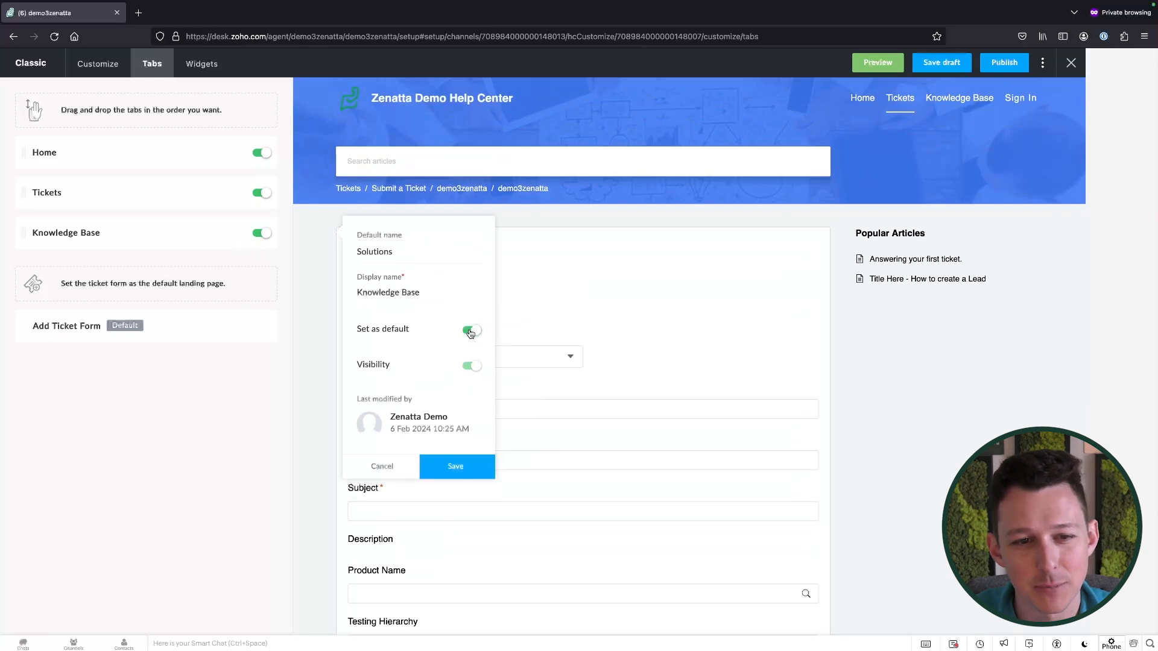
click(471, 469)
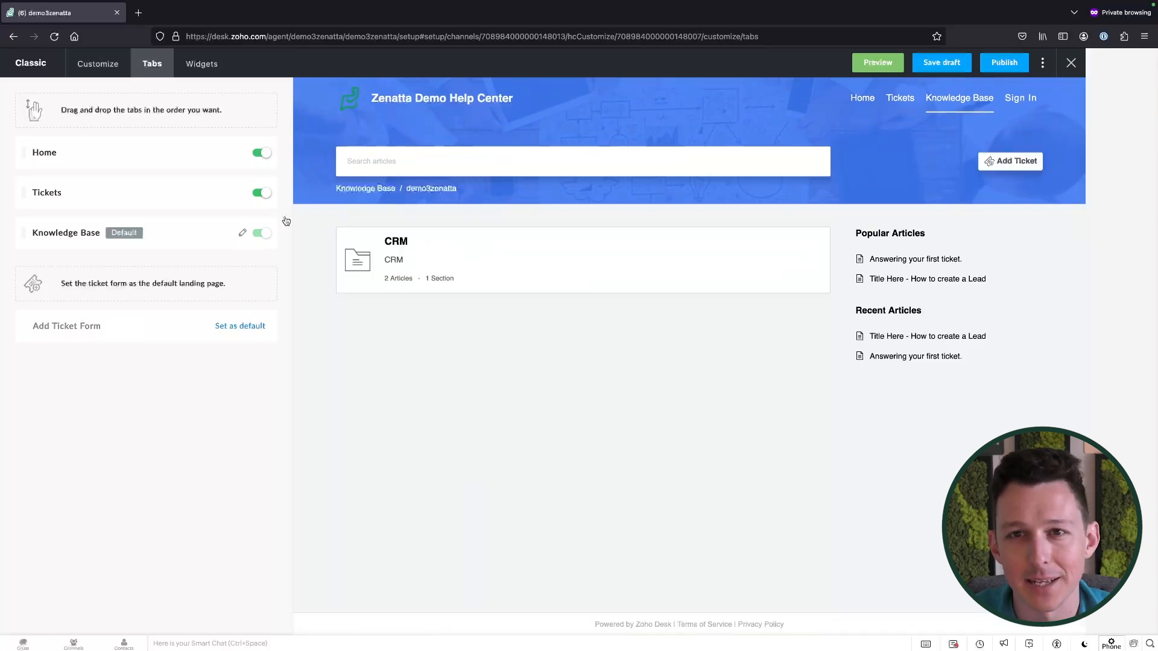
Publish the customized Classic theme, confirm the publication and close the theme editor
click(1042, 63)
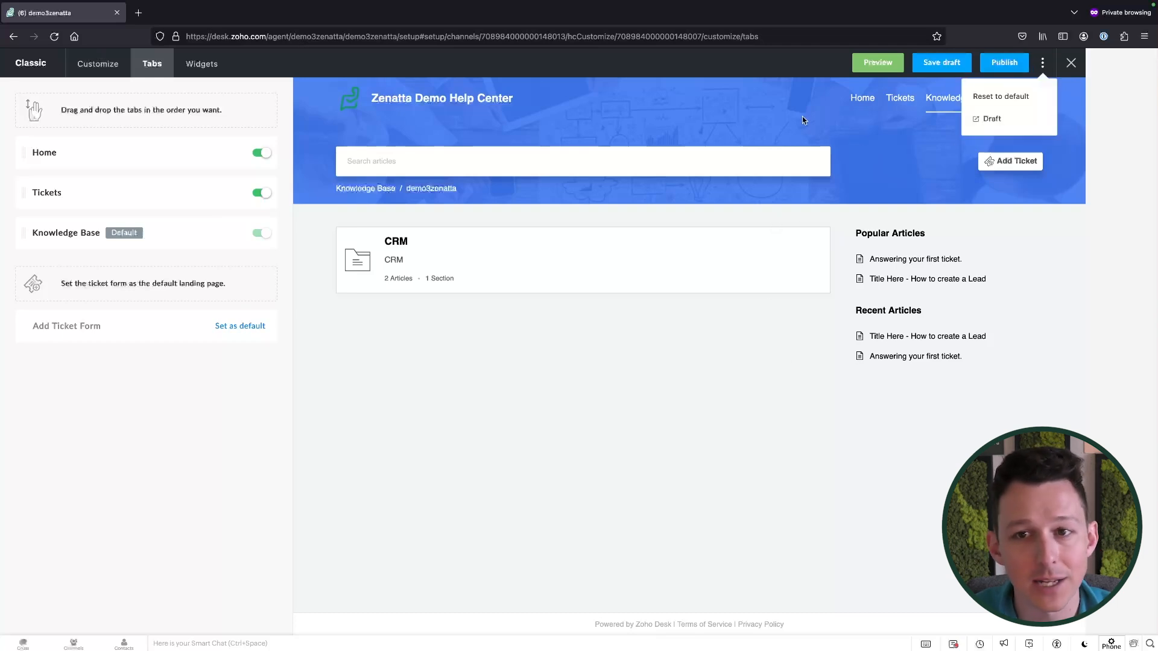
click(1000, 62)
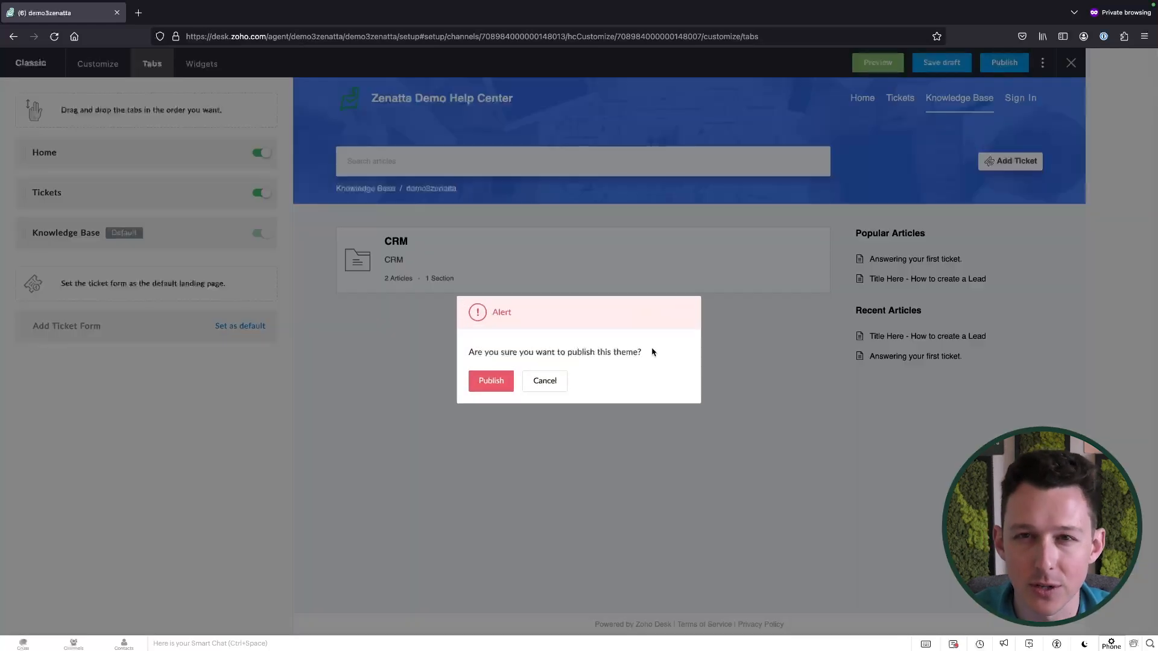
click(493, 382)
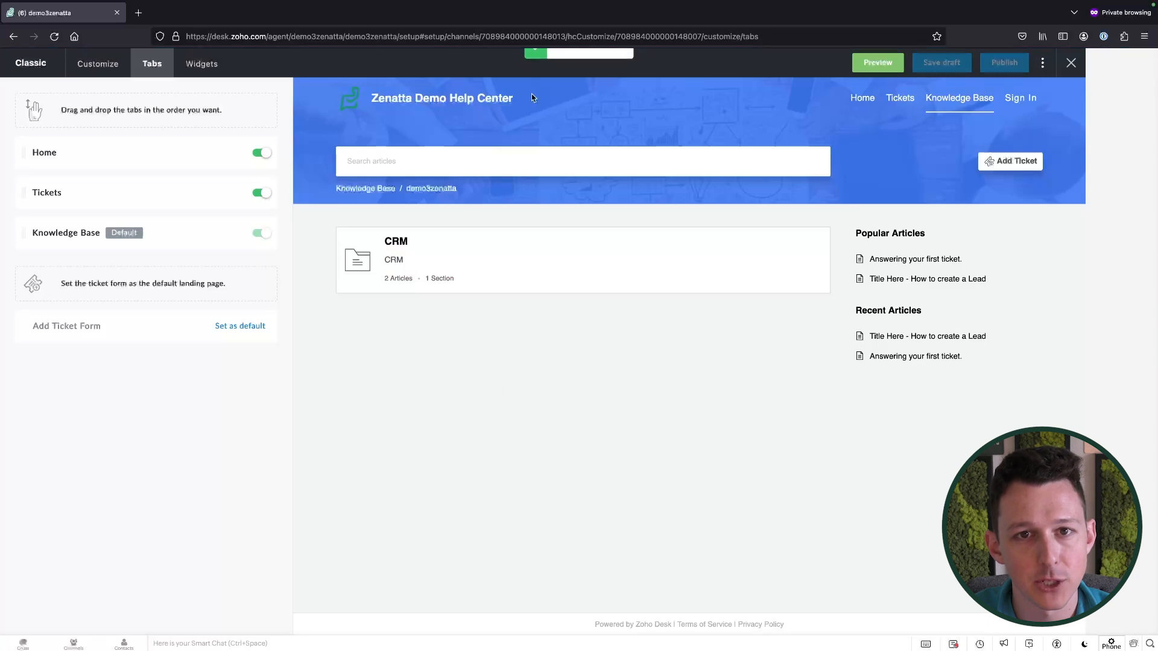
click(1071, 64)
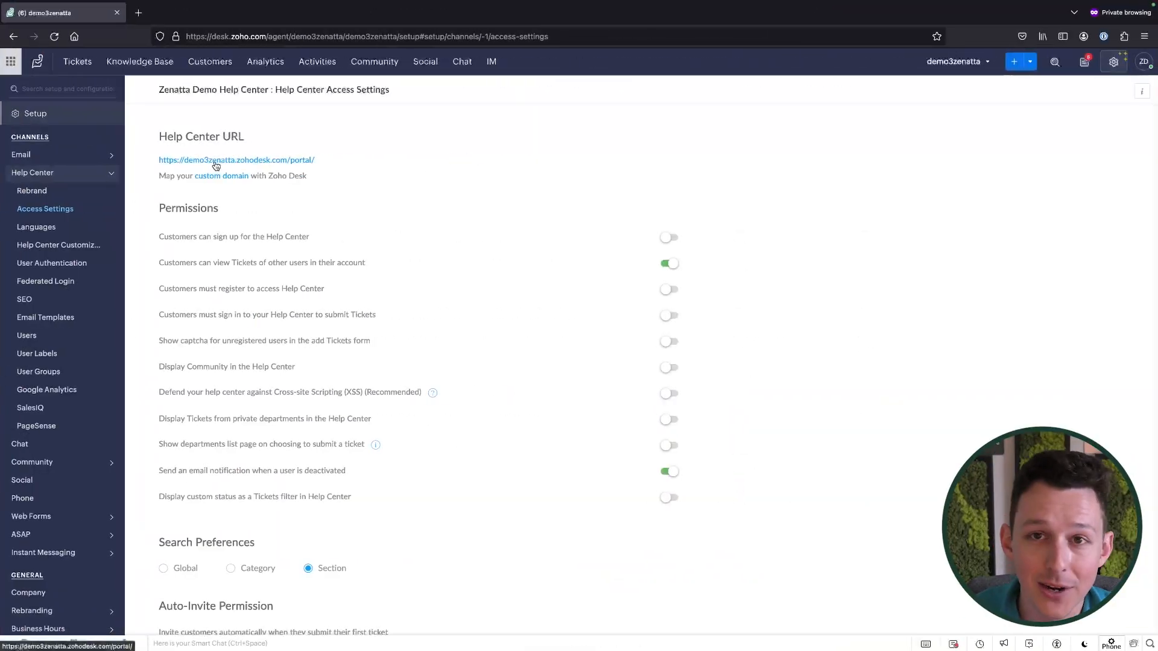
Open the live Help Center from its portal URL in the access settings and check the Knowledge Base and Tickets pages
click(216, 163)
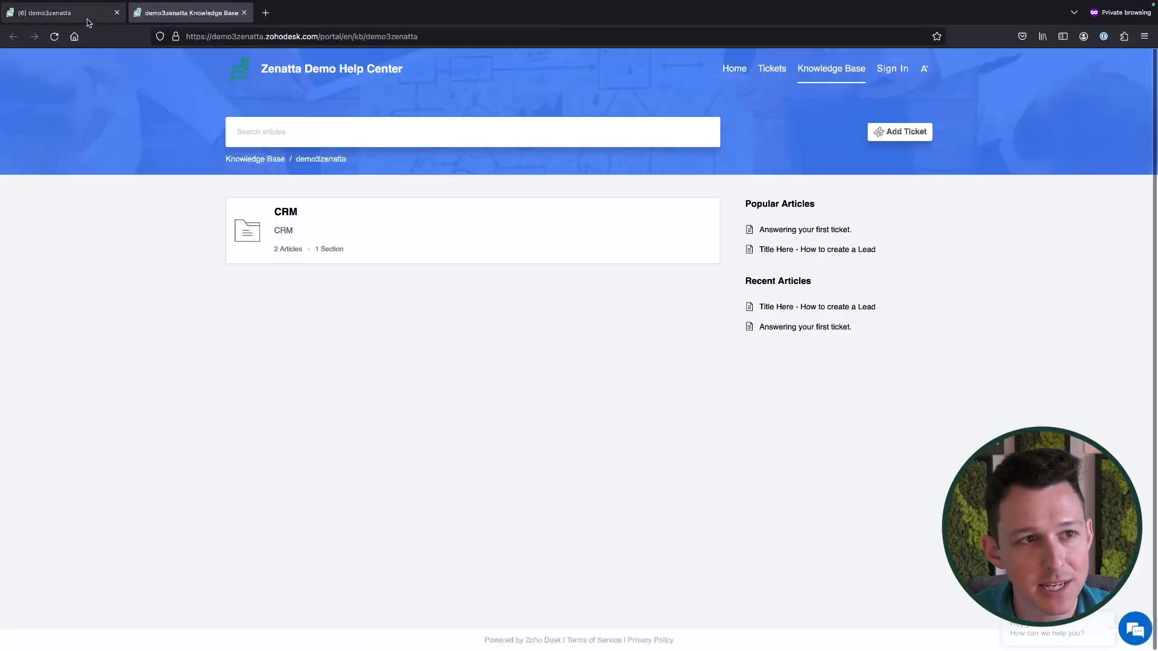
click(85, 19)
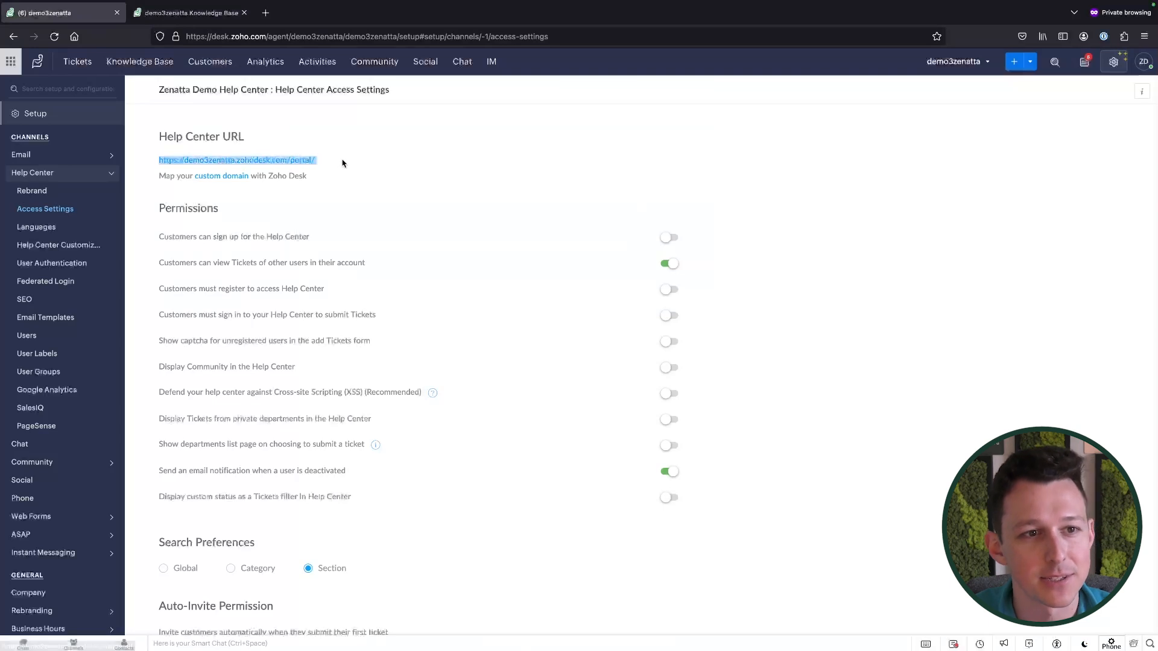
click(222, 19)
click(774, 69)
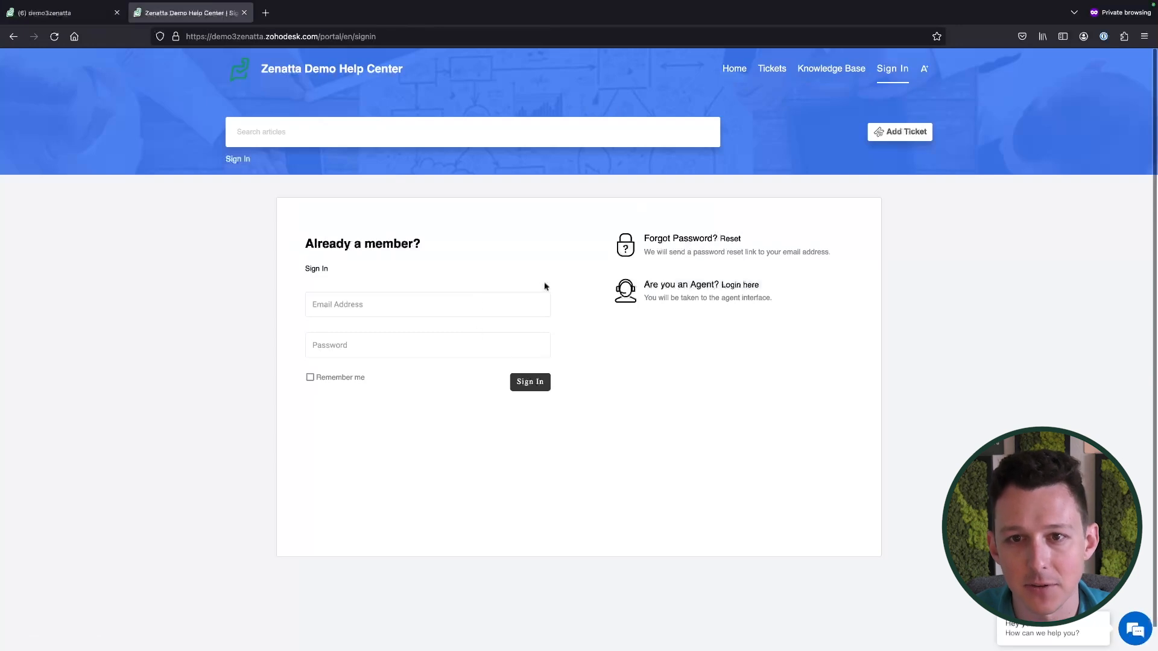
Examine the live portal's ticket submission form as a visitor, and view the portal's Home page
click(893, 133)
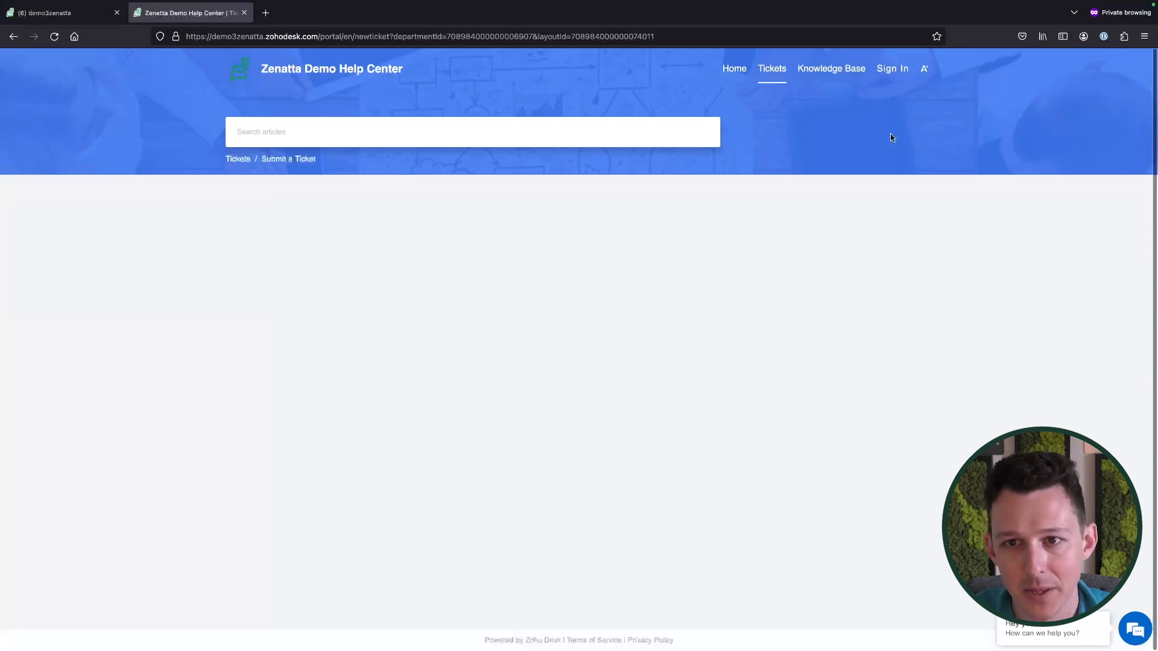
scroll(398, 335, down, 3)
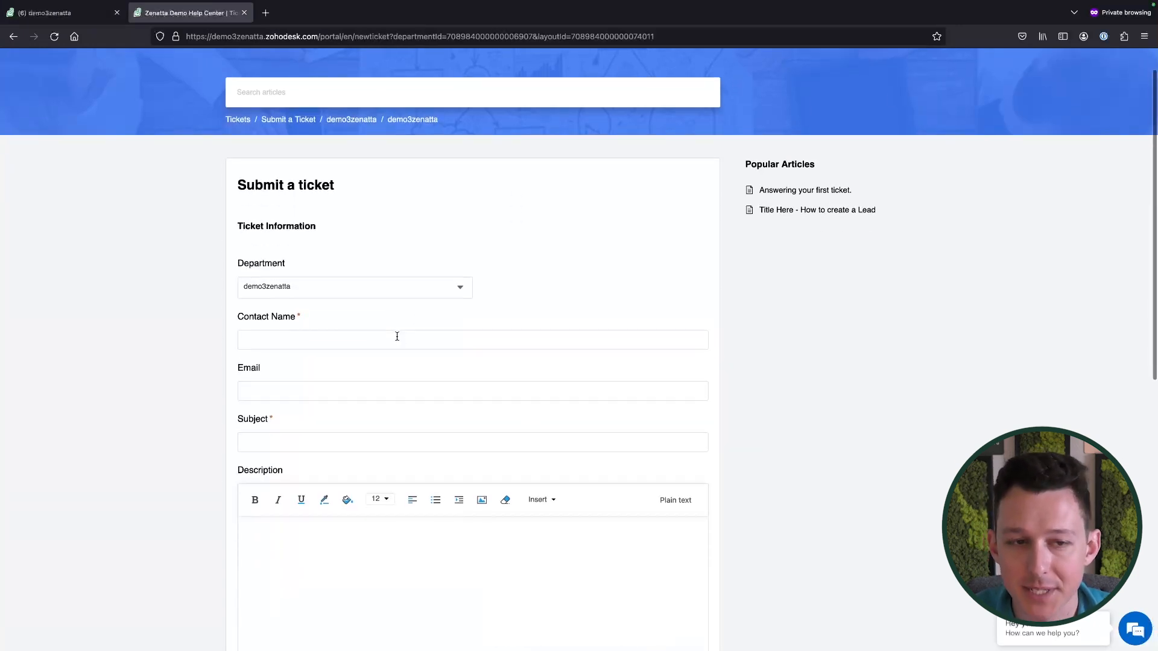
scroll(396, 336, up, 3)
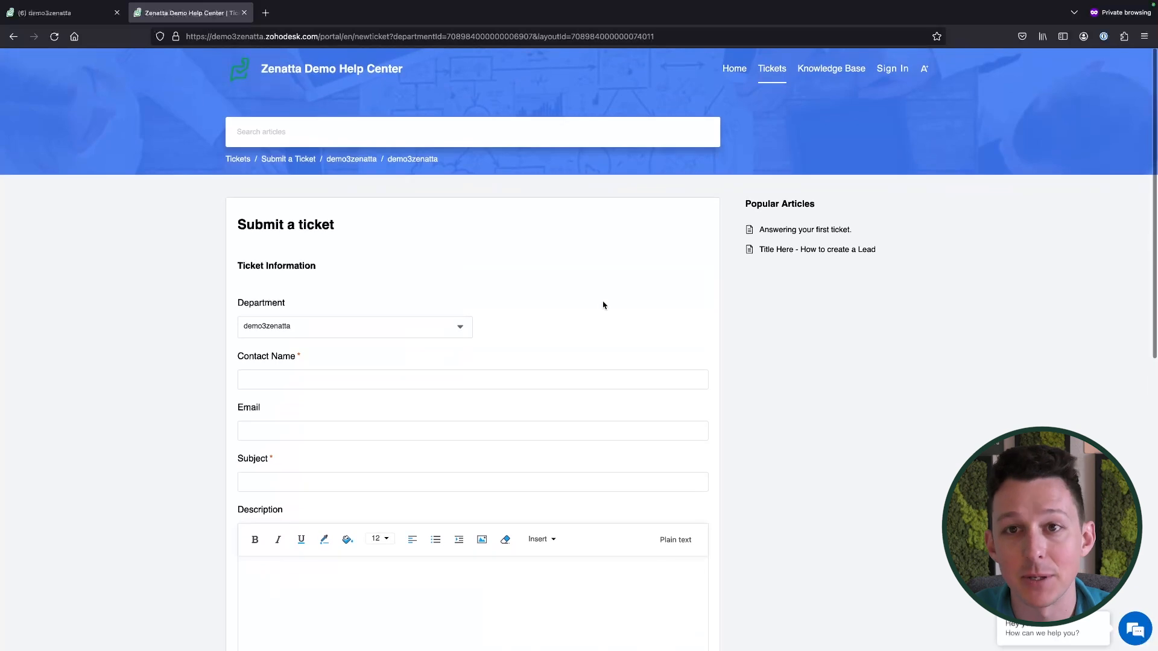
scroll(603, 305, down, 2)
scroll(603, 305, up, 2)
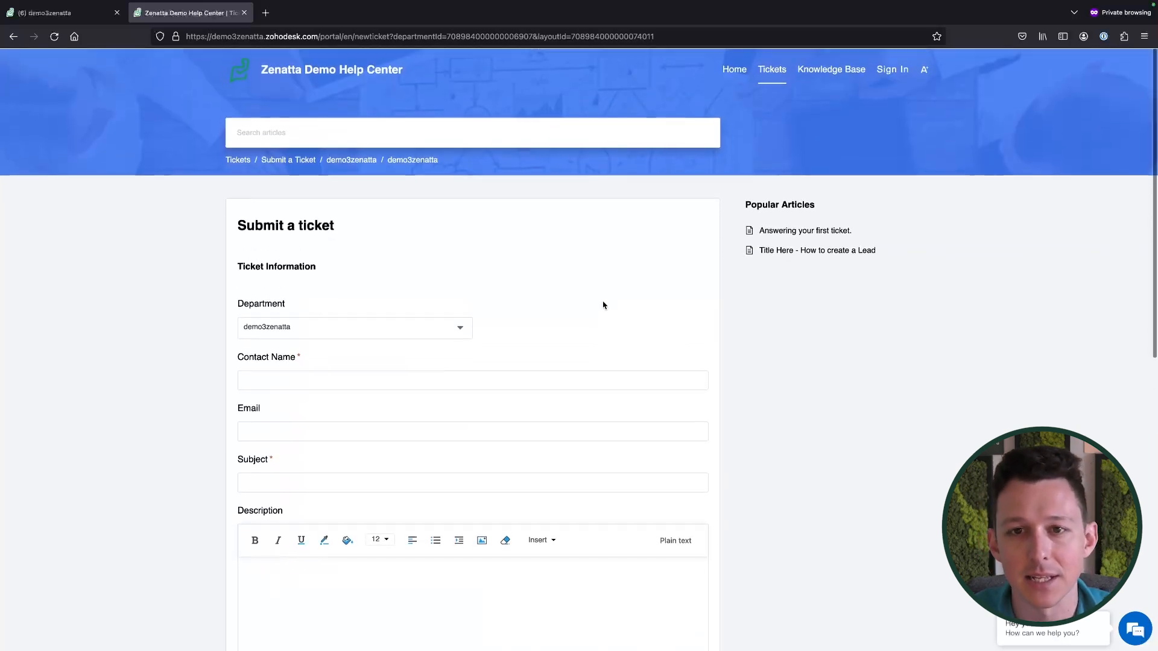
click(734, 68)
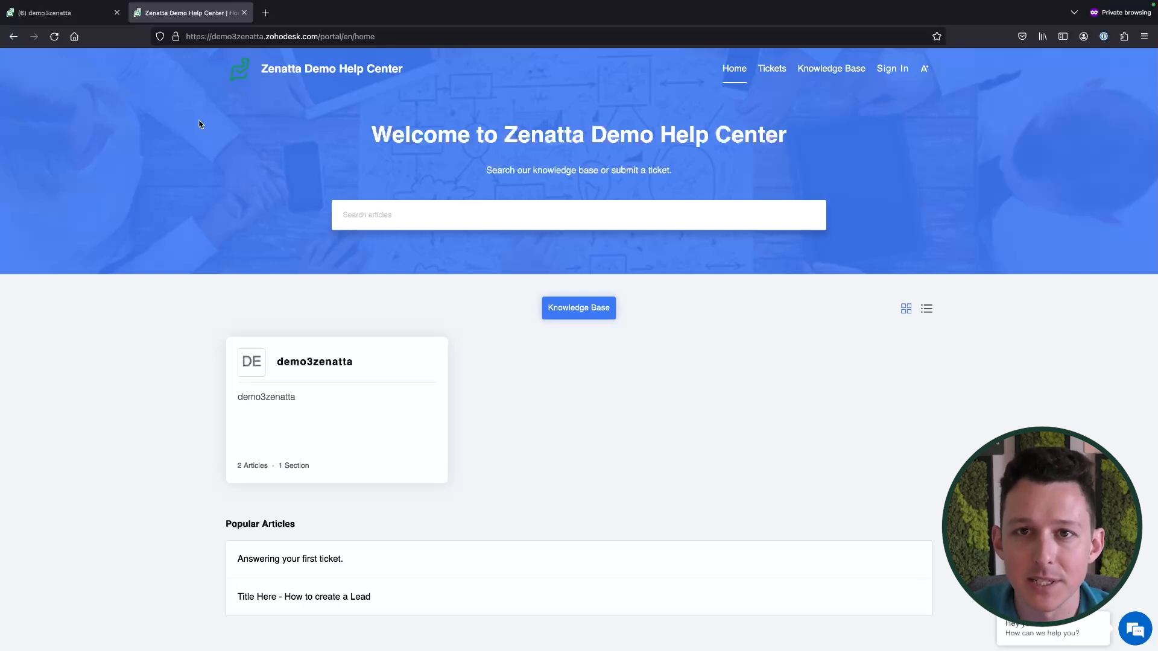
click(88, 19)
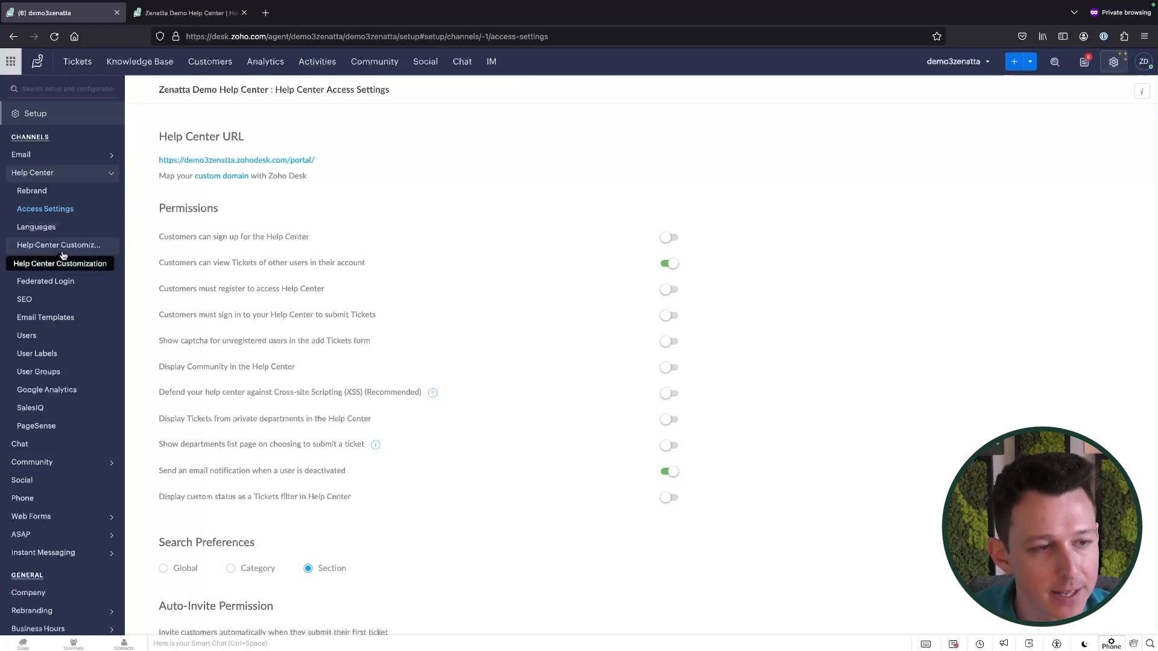
click(45, 318)
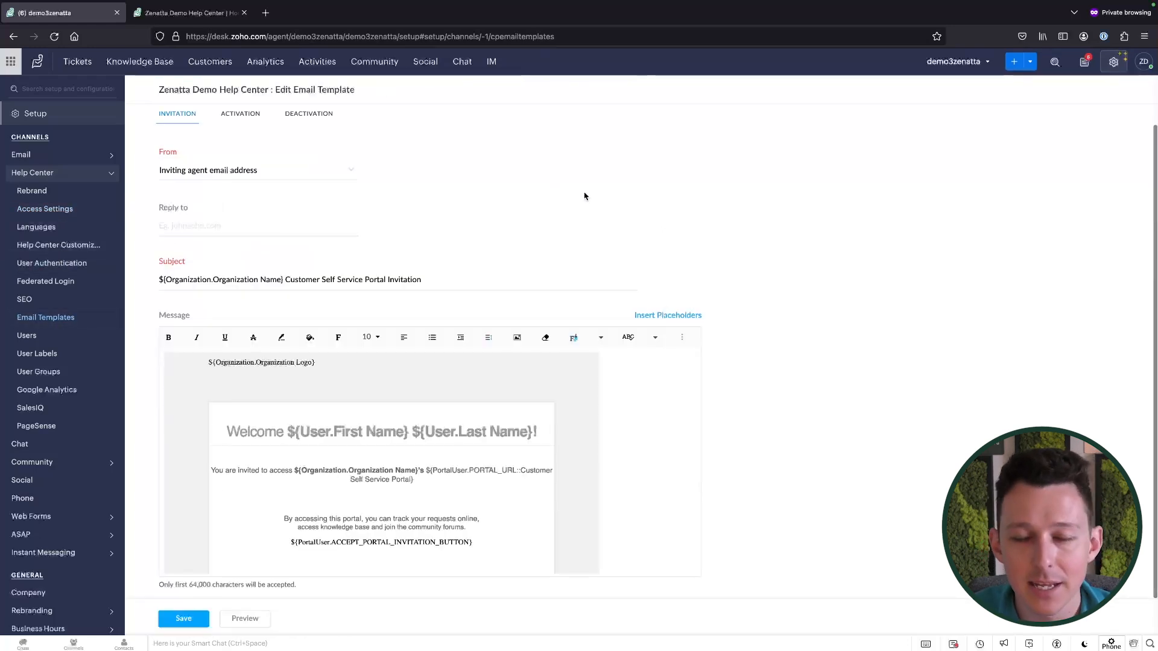